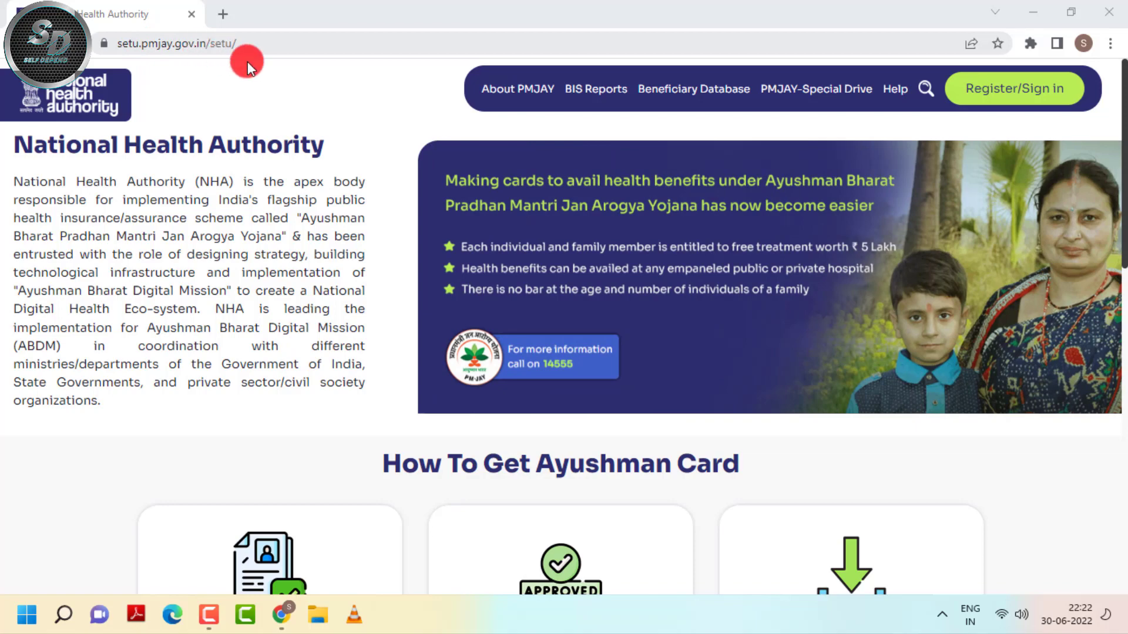
Scroll the PMJAY Setu home page to the Register, Do Your KYC and Download Card steps
drag(16, 152, 218, 147)
scroll(277, 203, down, 2)
scroll(400, 235, up, 2)
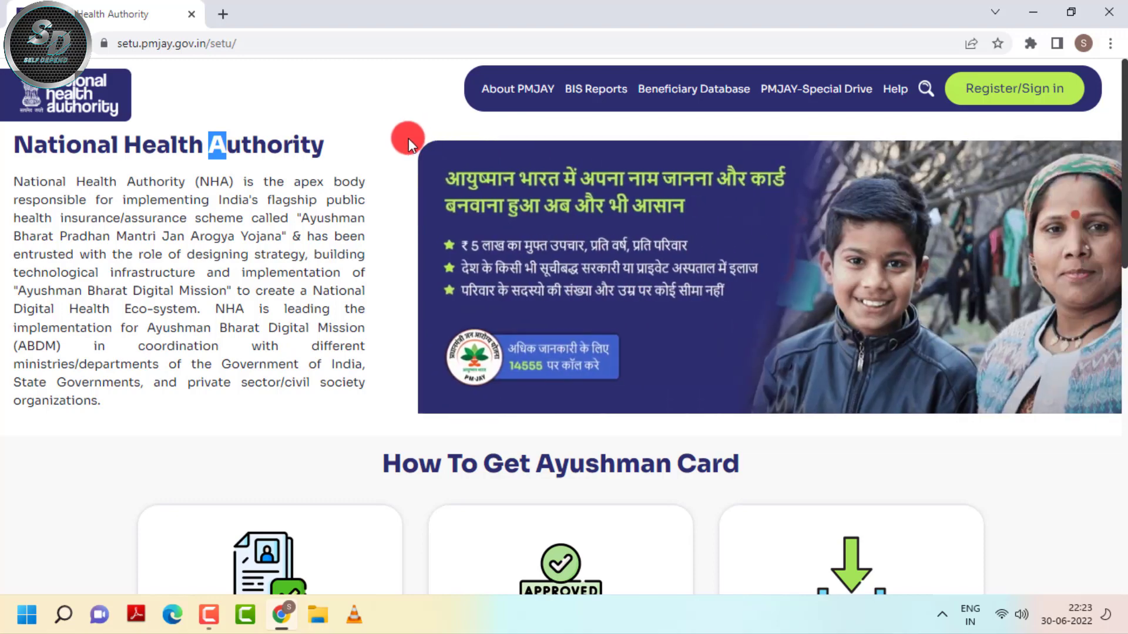
scroll(337, 292, down, 4)
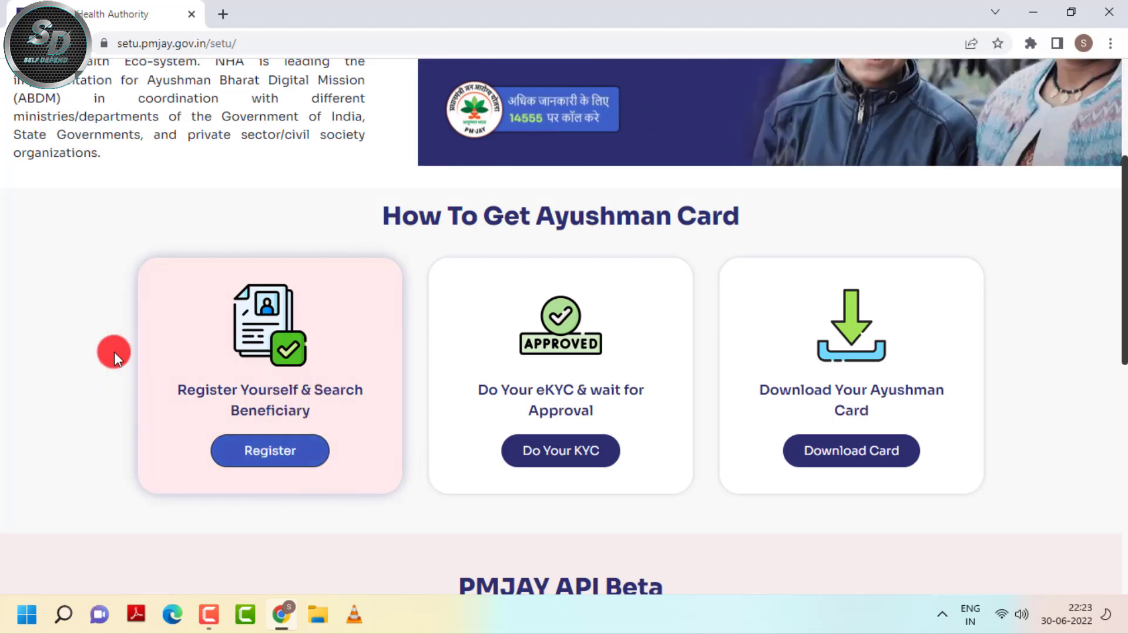
Open Register and submit the beneficiary's mobile number and Aadhaar number for self registration
click(283, 450)
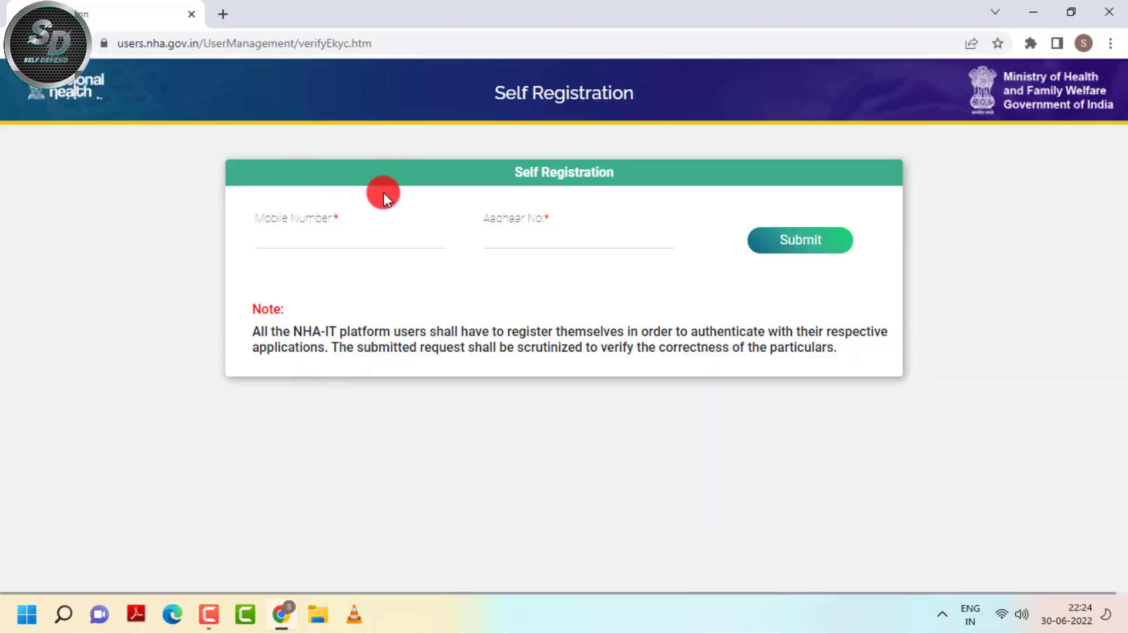
click(341, 229)
drag(512, 172, 617, 173)
click(265, 260)
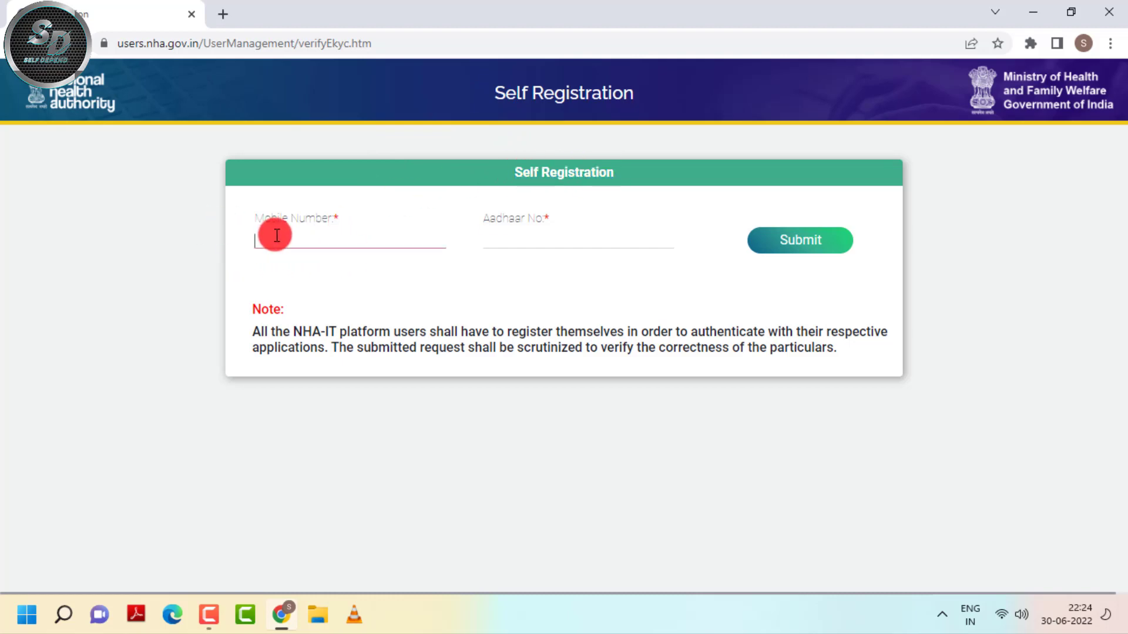
click(581, 246)
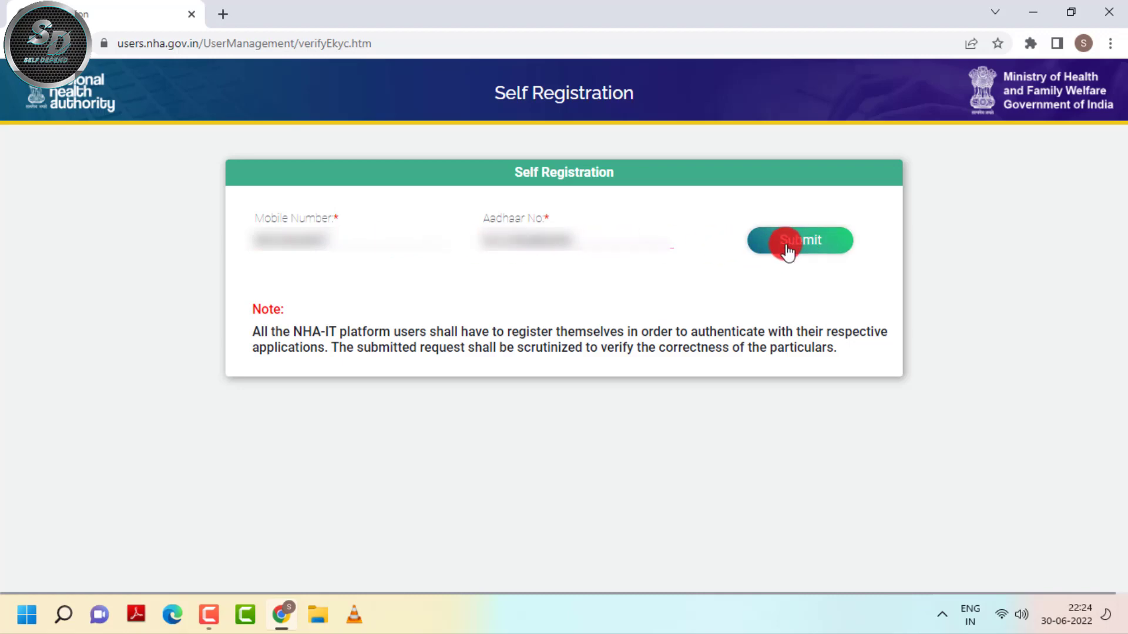
click(787, 247)
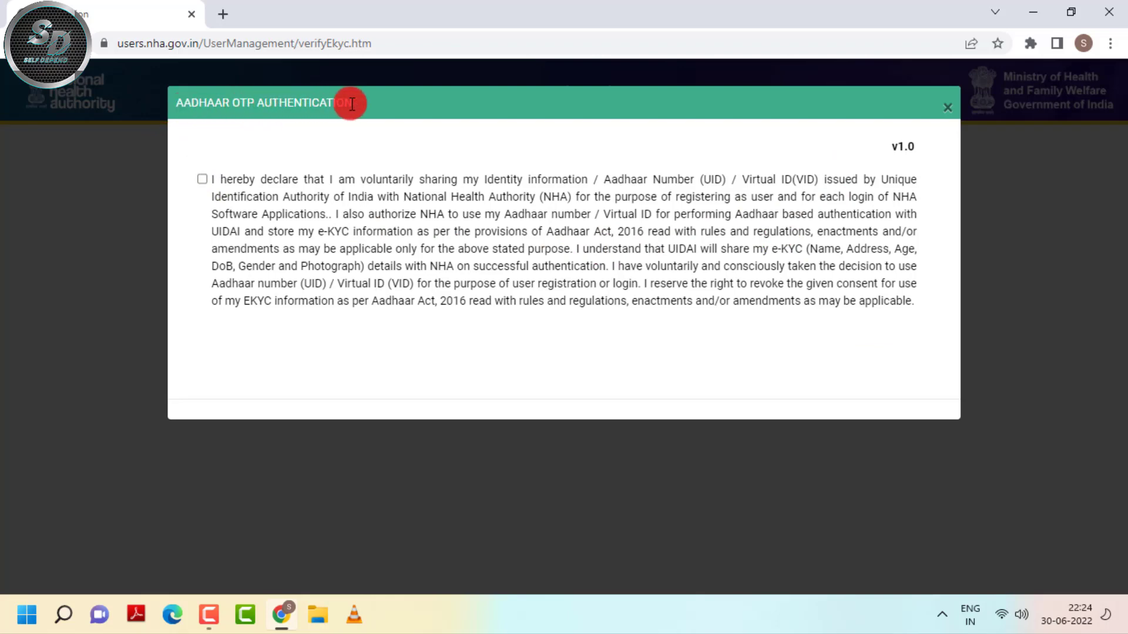
Give Aadhaar authentication consent, enter and validate the received OTP, and confirm the success message
click(203, 176)
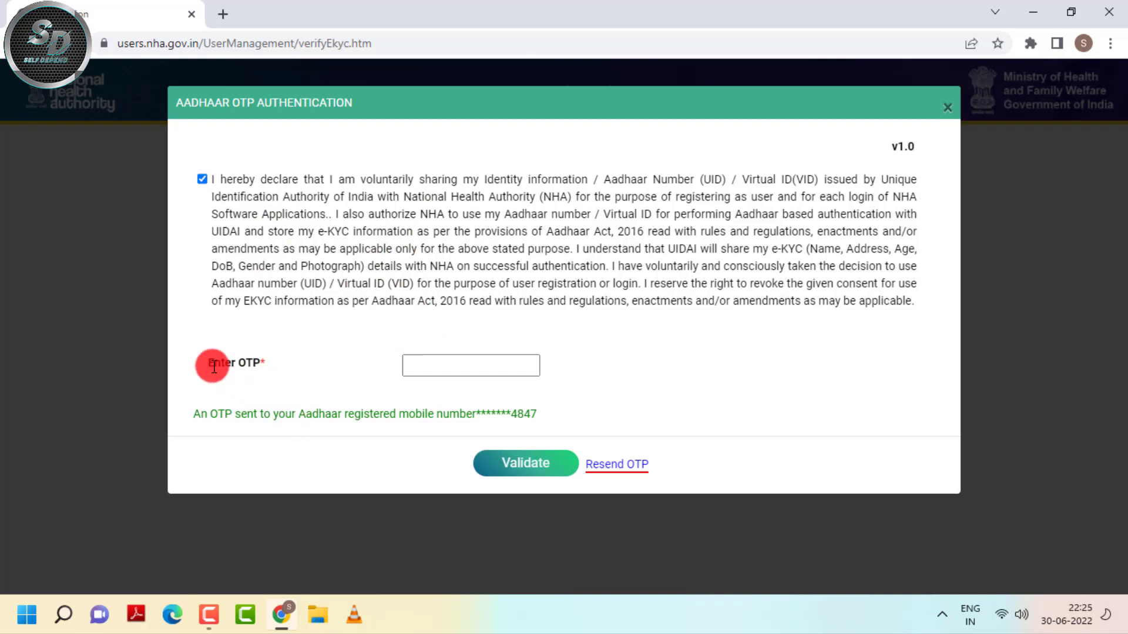
double_click(274, 364)
click(199, 419)
drag(196, 417, 238, 415)
drag(361, 415, 531, 413)
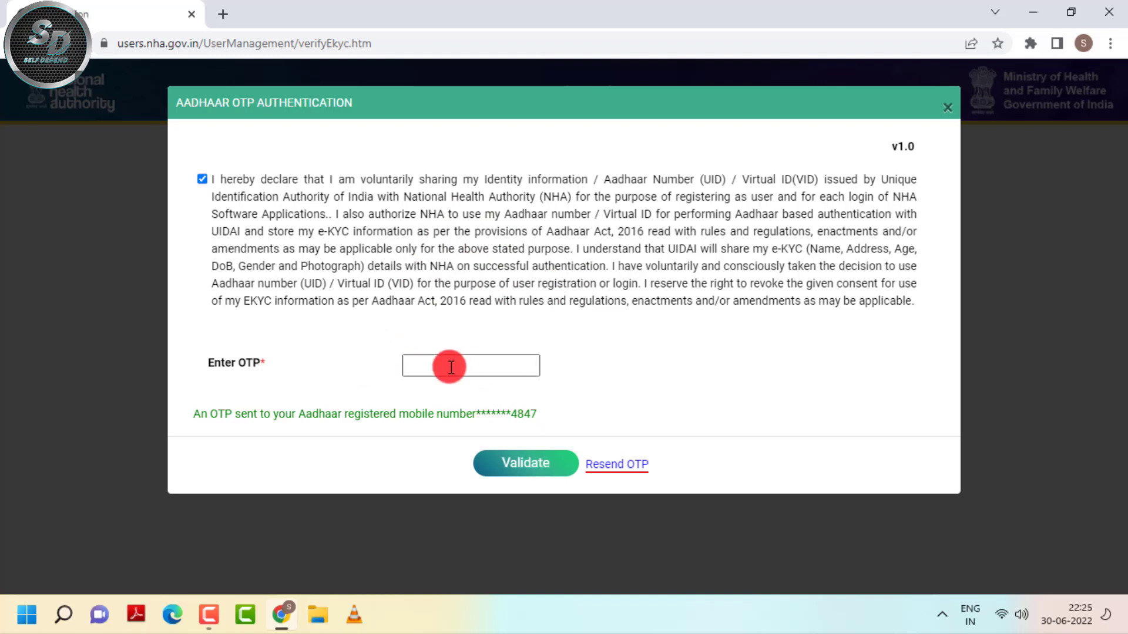
click(494, 466)
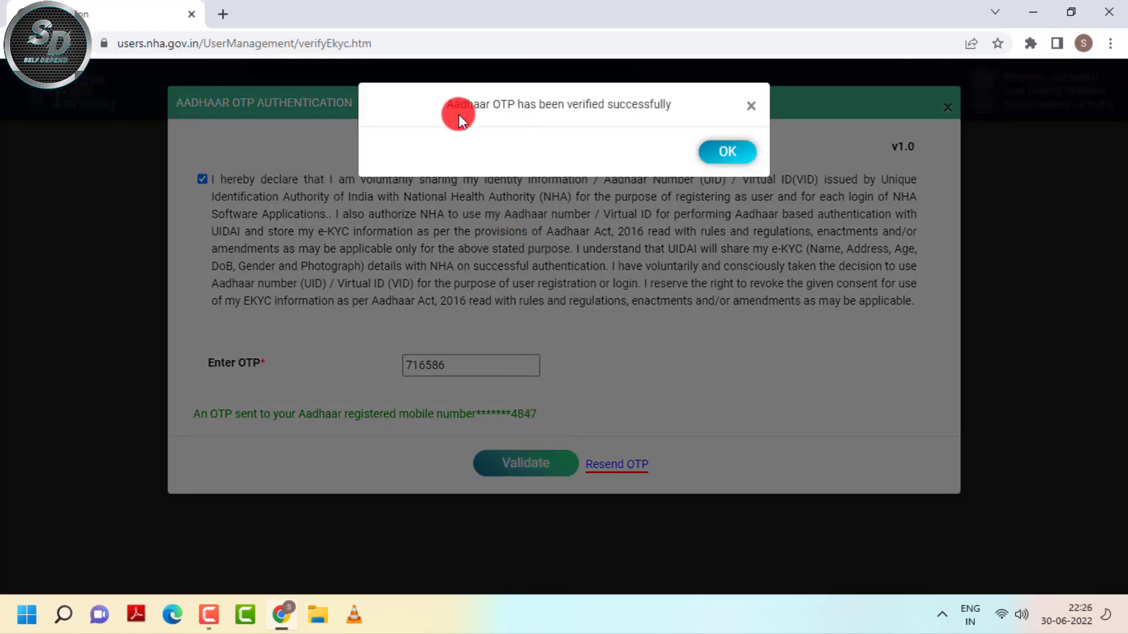
drag(447, 106, 693, 125)
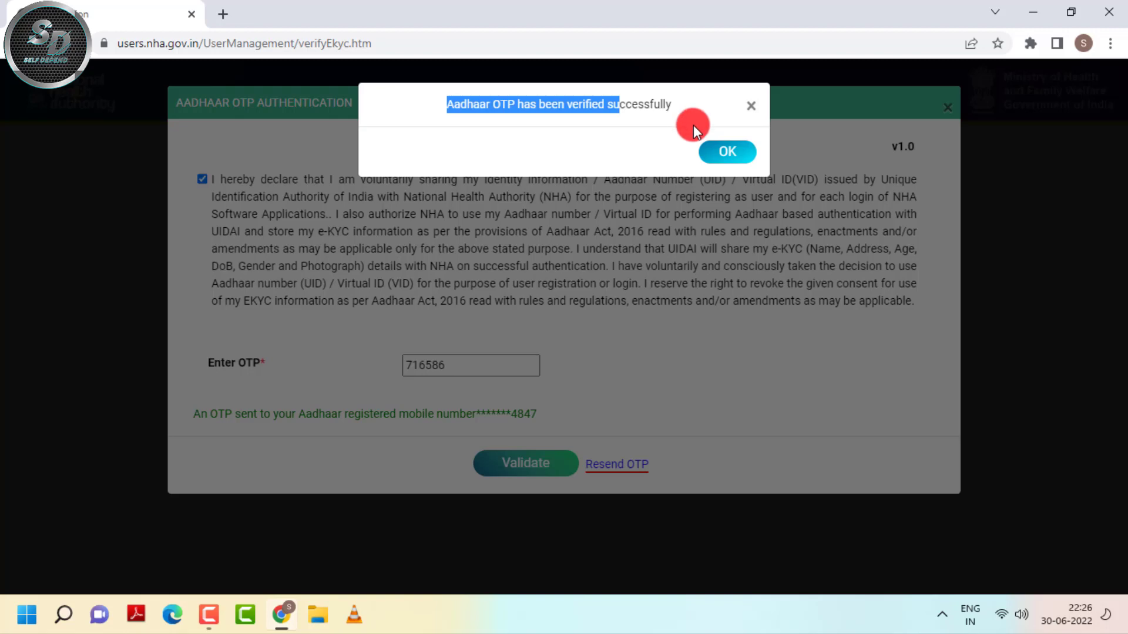
click(727, 154)
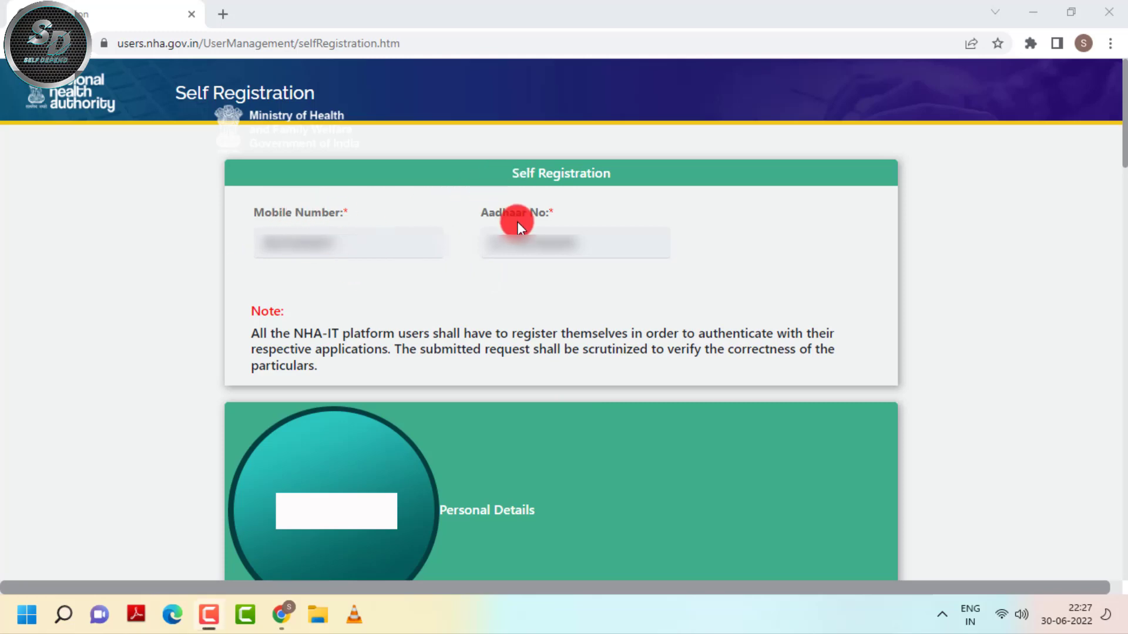
Scroll down the Self Registration form to the Communication Address Details section
scroll(399, 153, down, 4)
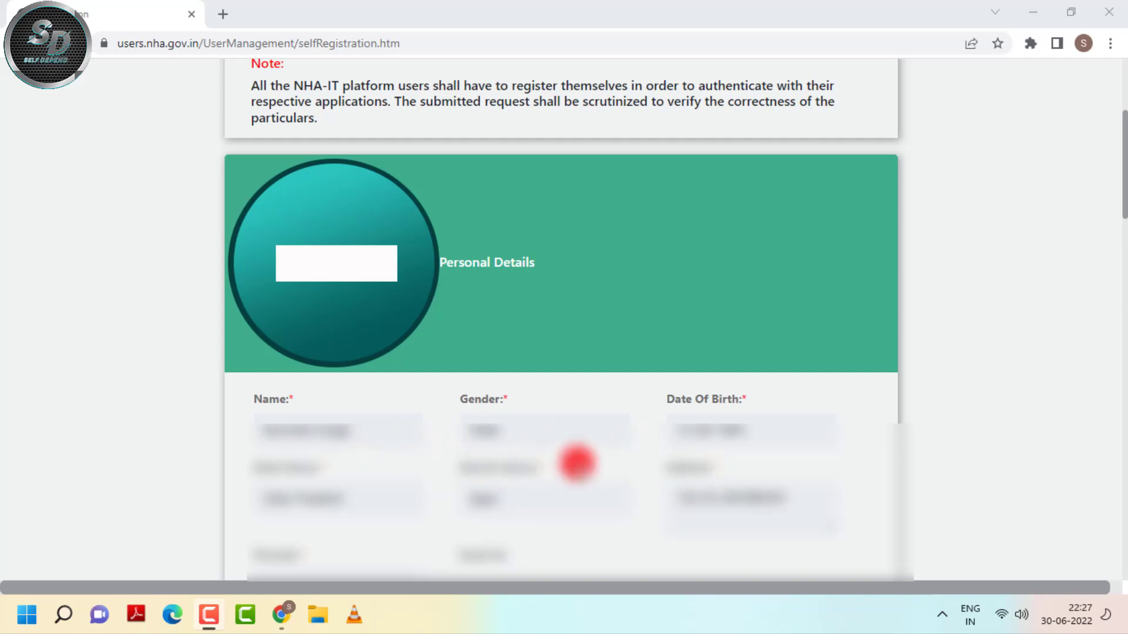
scroll(576, 464, down, 4)
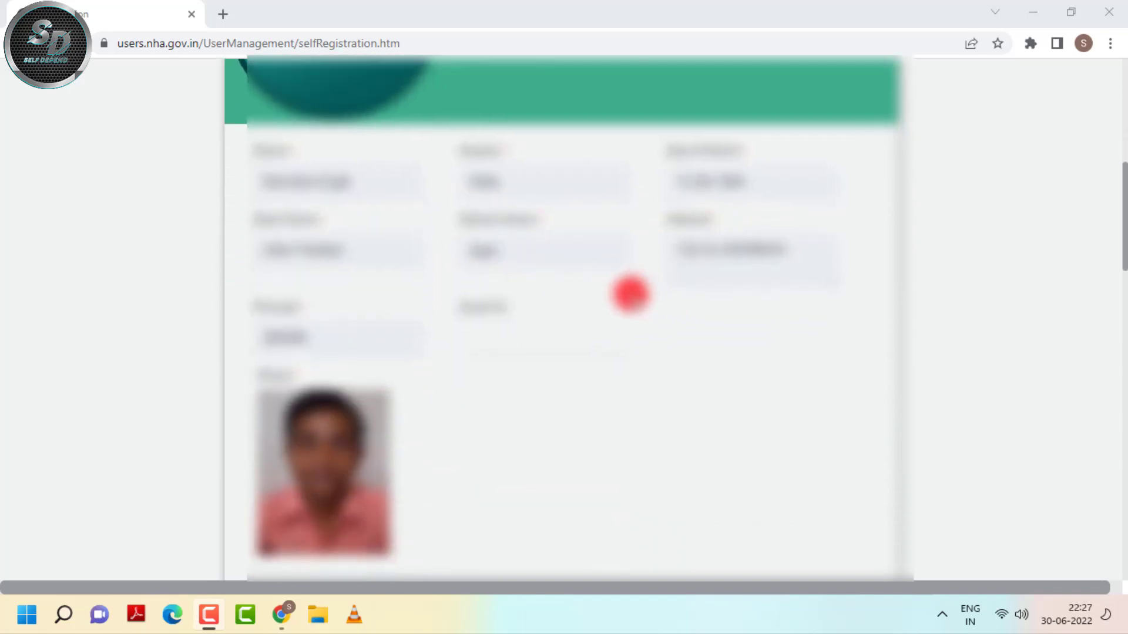
scroll(630, 293, down, 5)
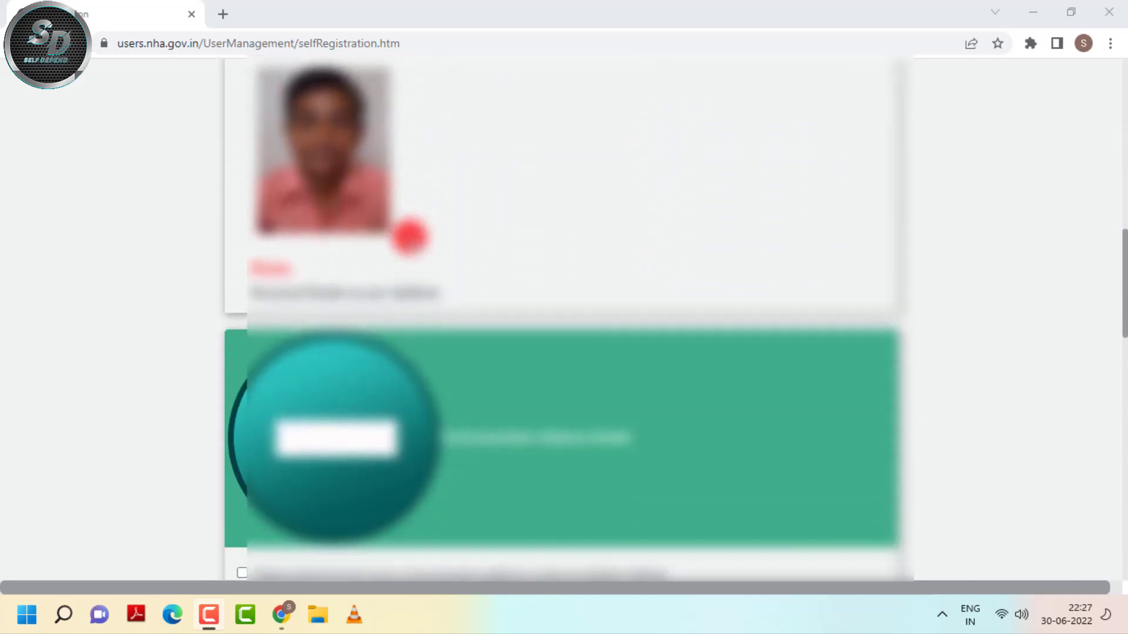
scroll(410, 241, down, 4)
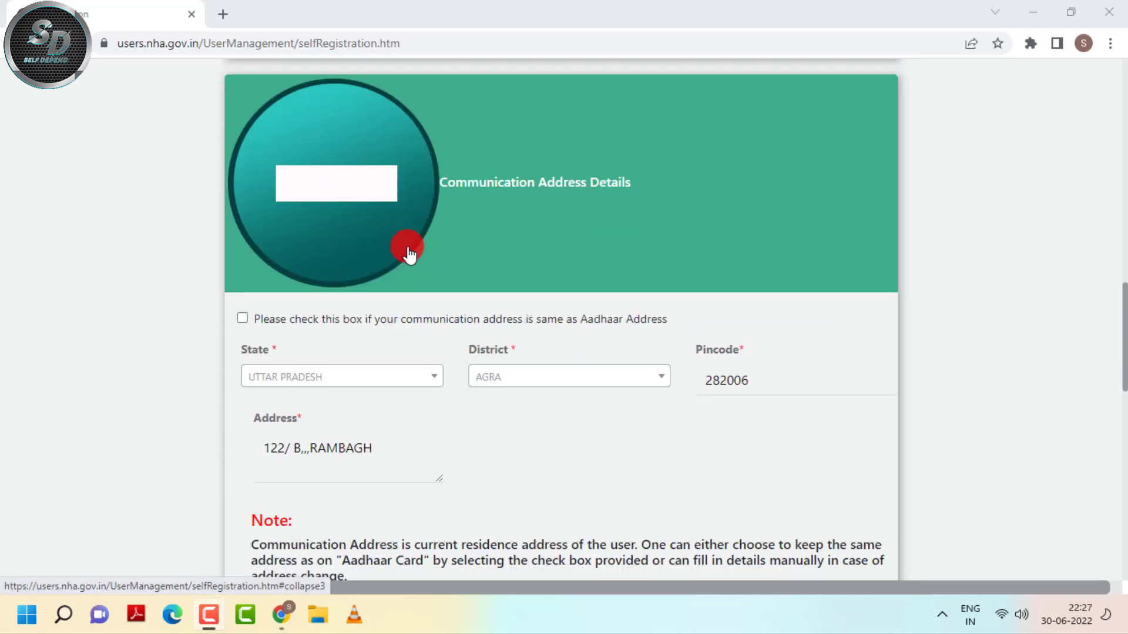
scroll(411, 264, up, 1)
drag(444, 265, 607, 273)
click(675, 268)
scroll(376, 288, down, 1)
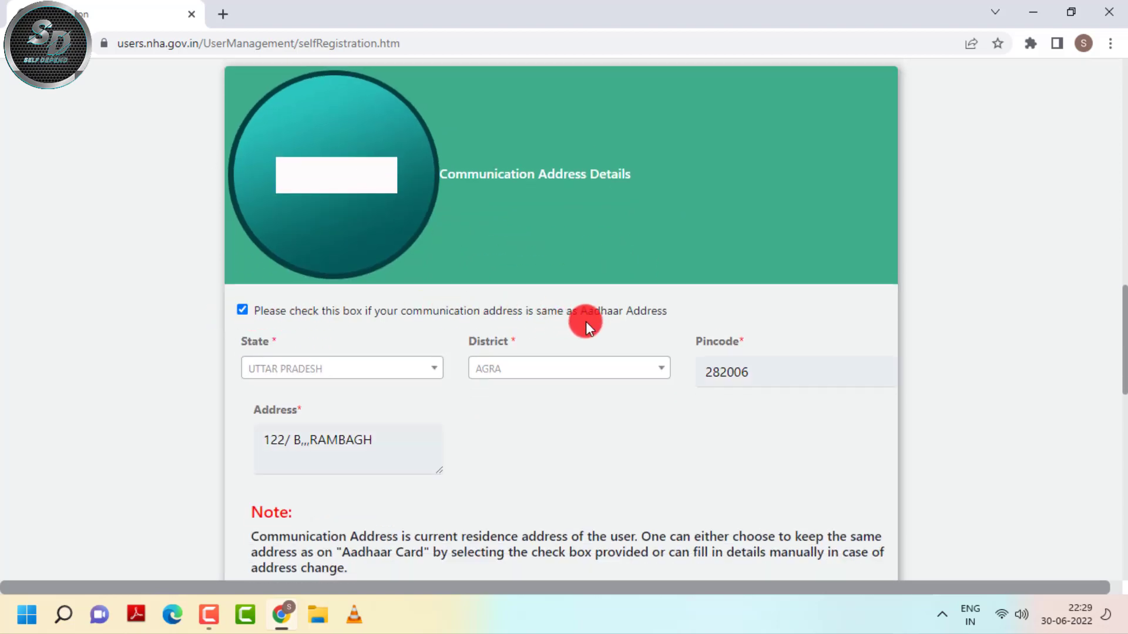
Untick the same-as-Aadhaar address box and choose ODISHA as the communication state
click(241, 309)
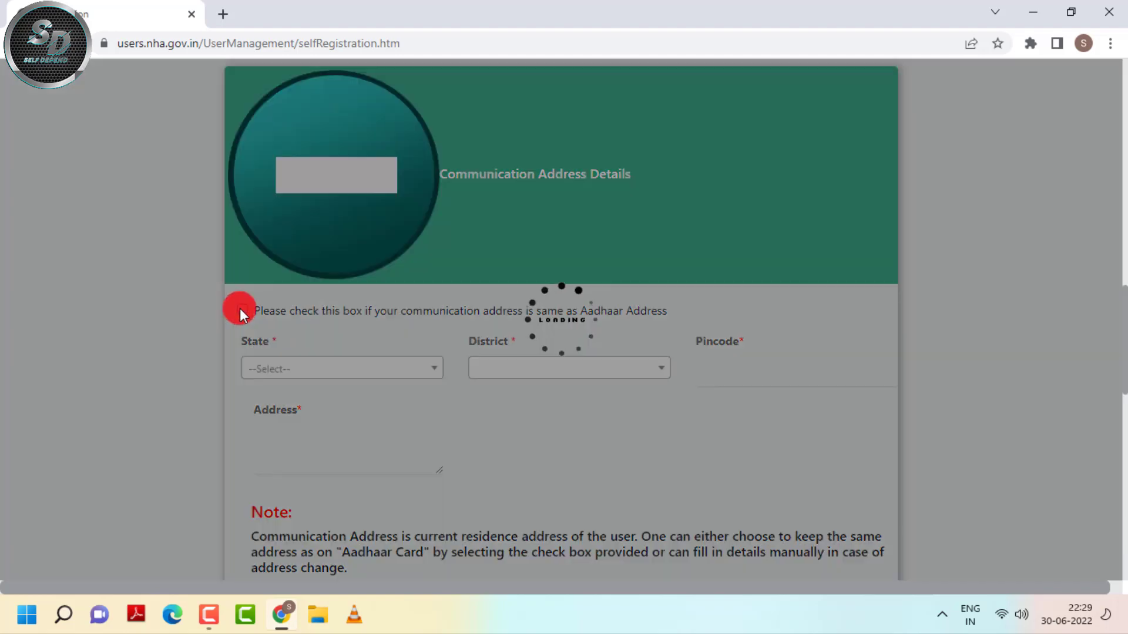
click(300, 370)
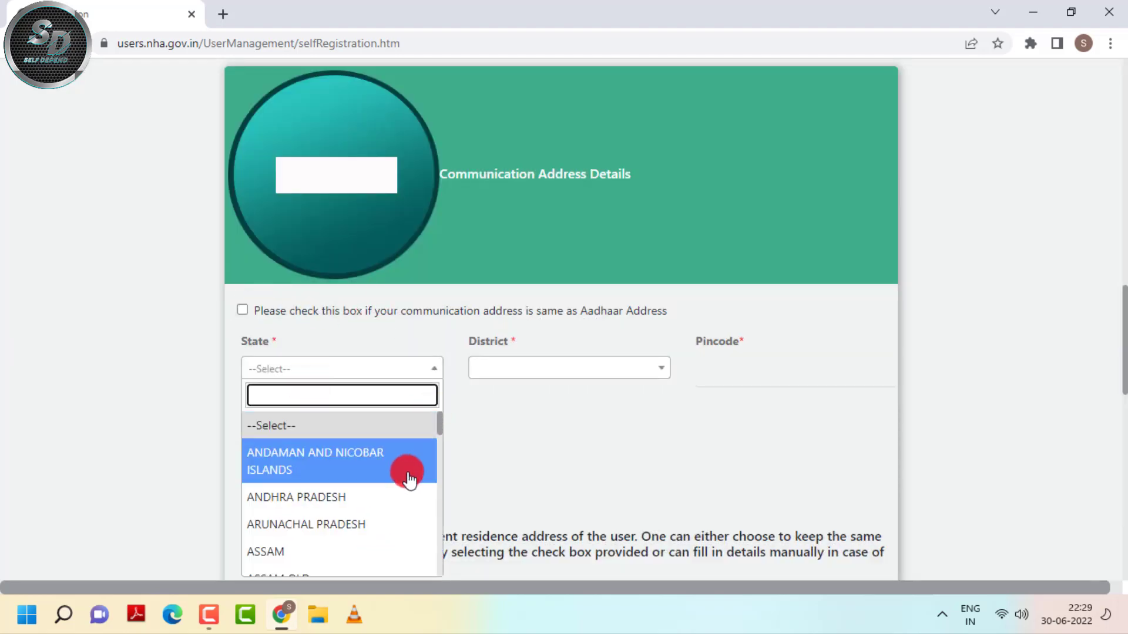
scroll(408, 468, down, 2)
scroll(370, 529, down, 8)
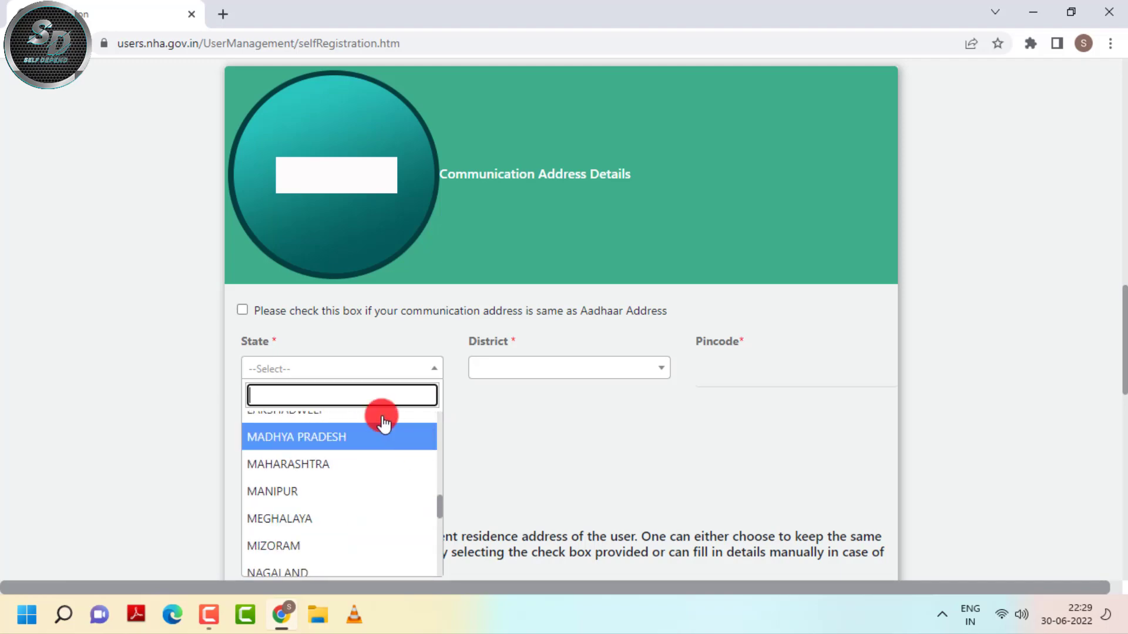
click(566, 365)
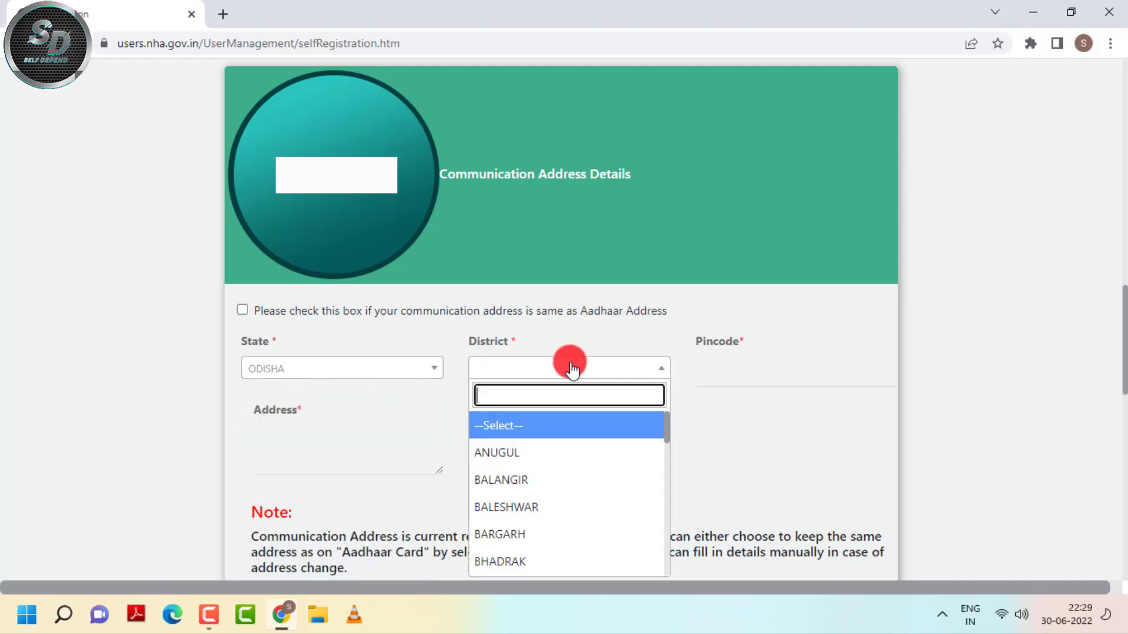
Look through the District, Pincode and address fields of the communication address
click(413, 413)
click(510, 366)
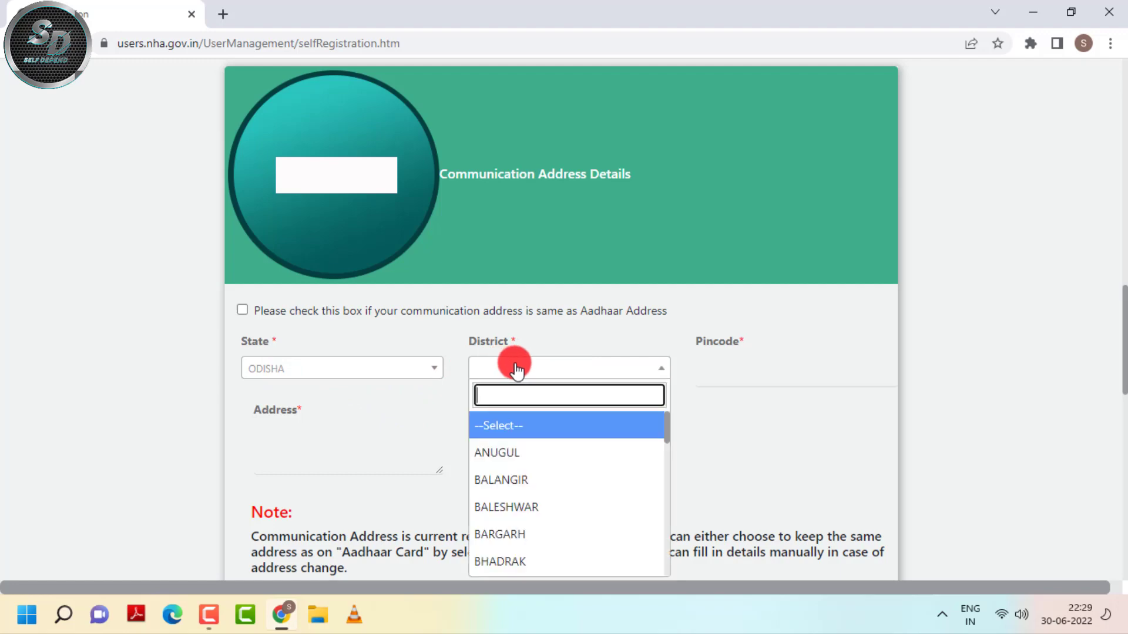
click(770, 383)
click(382, 438)
click(658, 446)
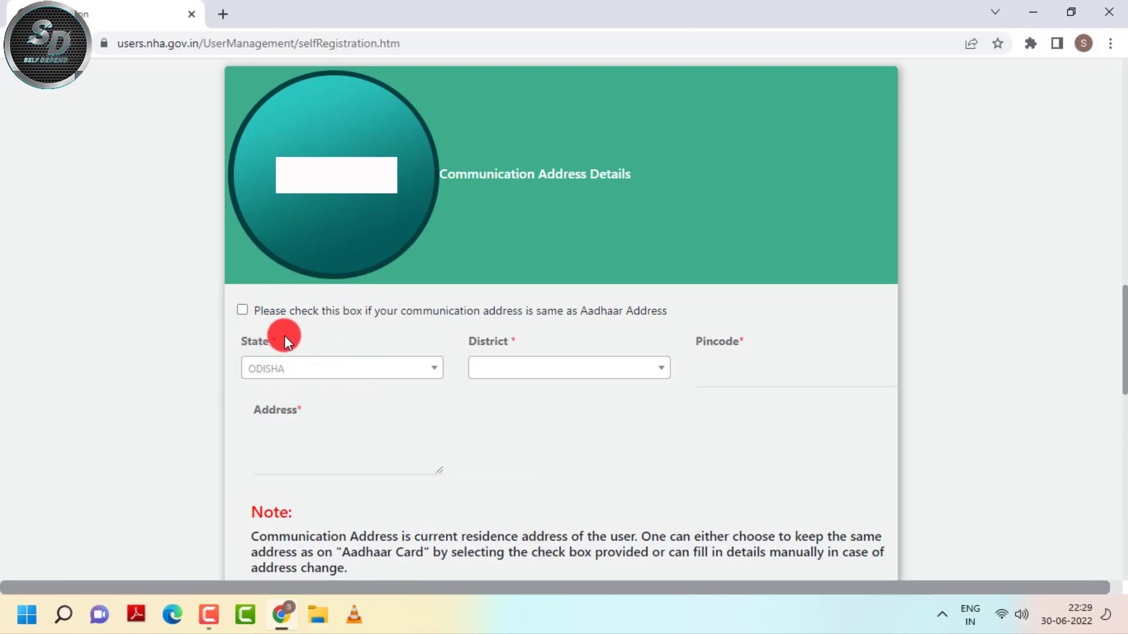
Re-tick the same-as-Aadhaar address box and scroll down to Role Details
click(243, 310)
scroll(468, 384, down, 7)
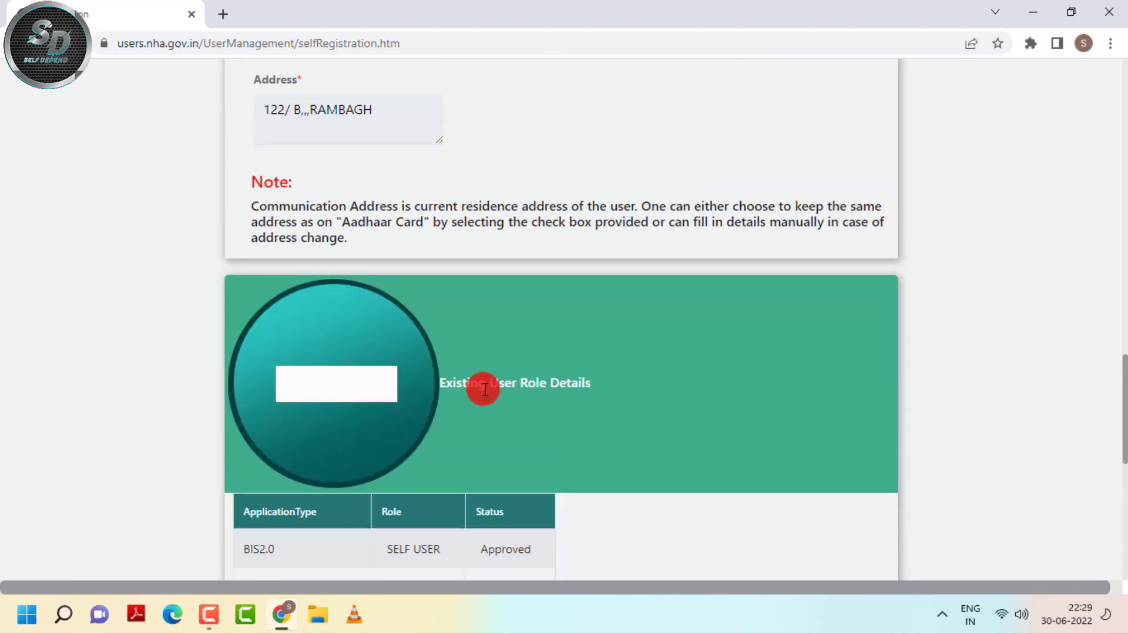
double_click(450, 302)
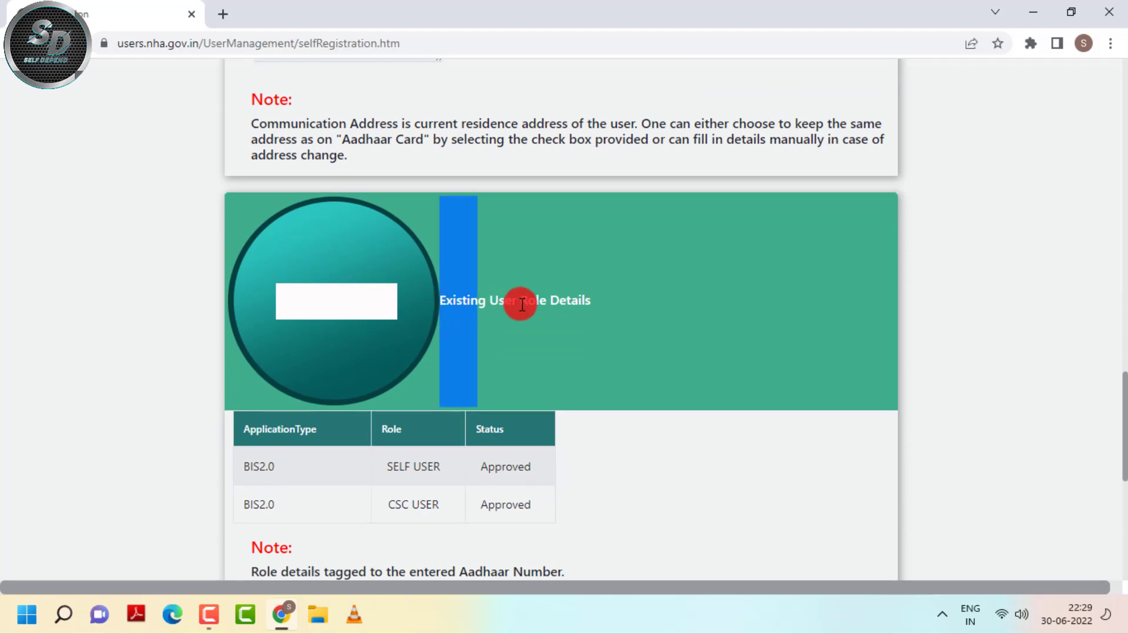
scroll(471, 316, down, 1)
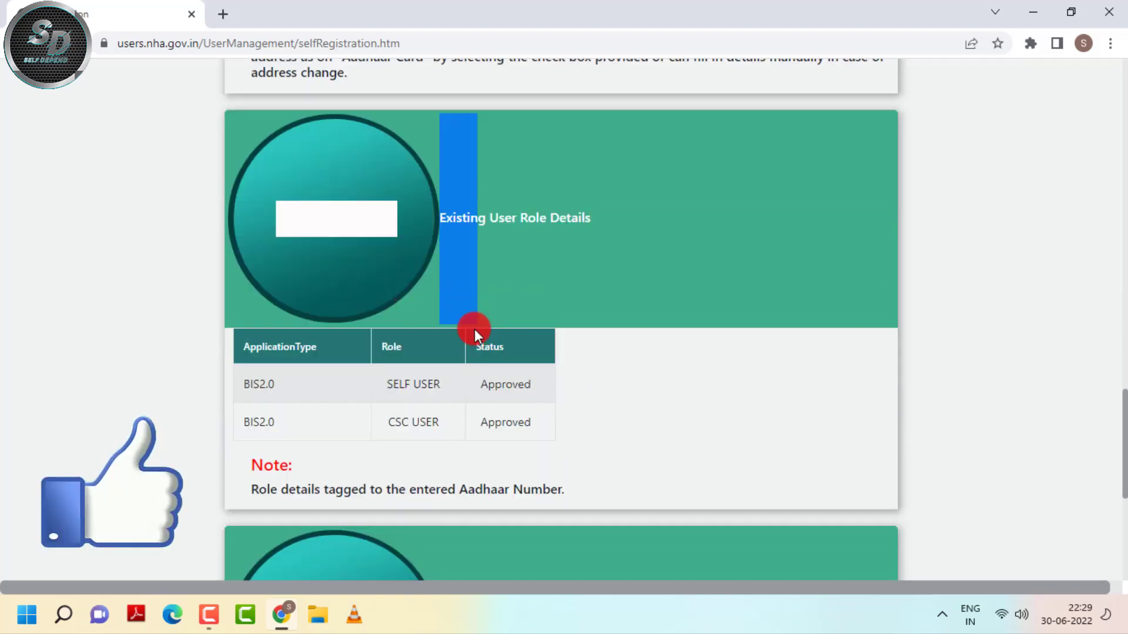
click(624, 355)
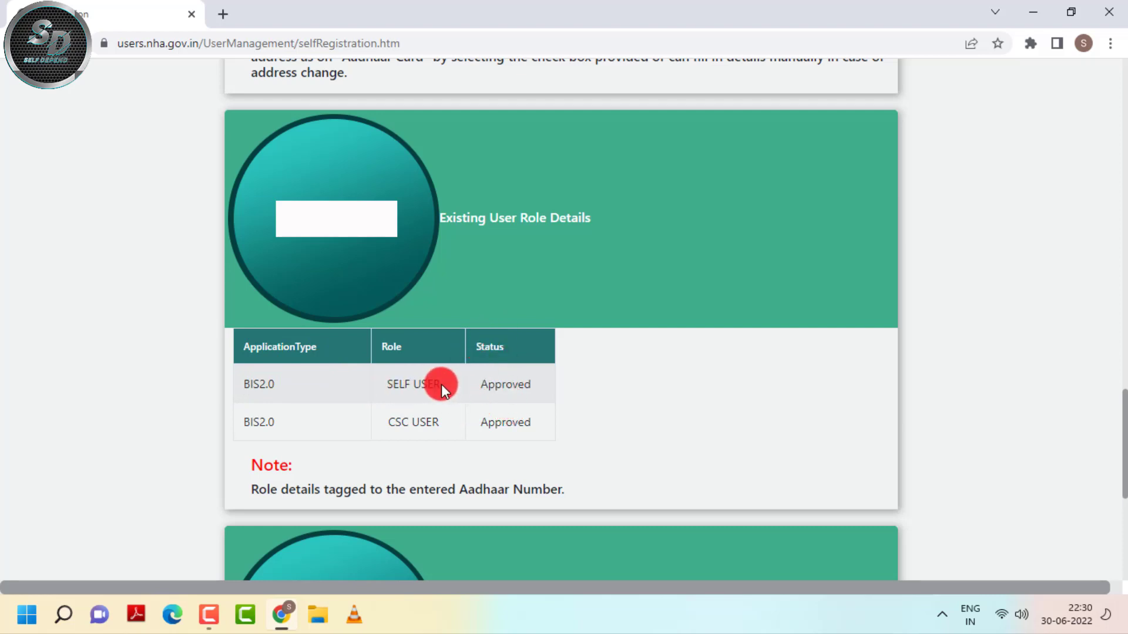
scroll(442, 384, down, 1)
scroll(442, 384, down, 4)
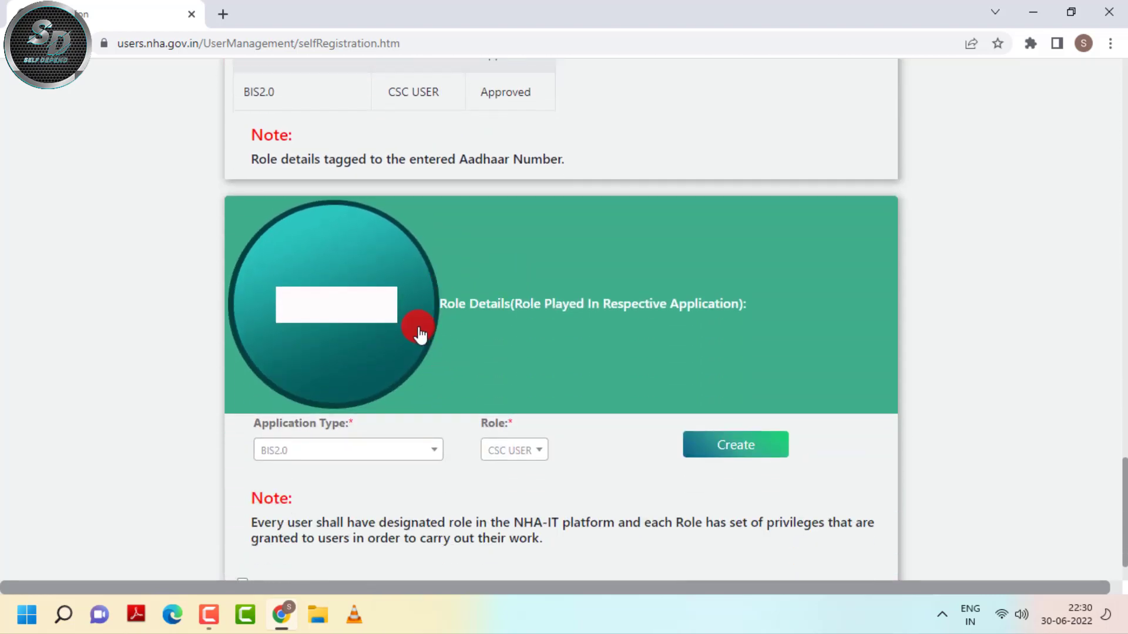
scroll(457, 309, up, 4)
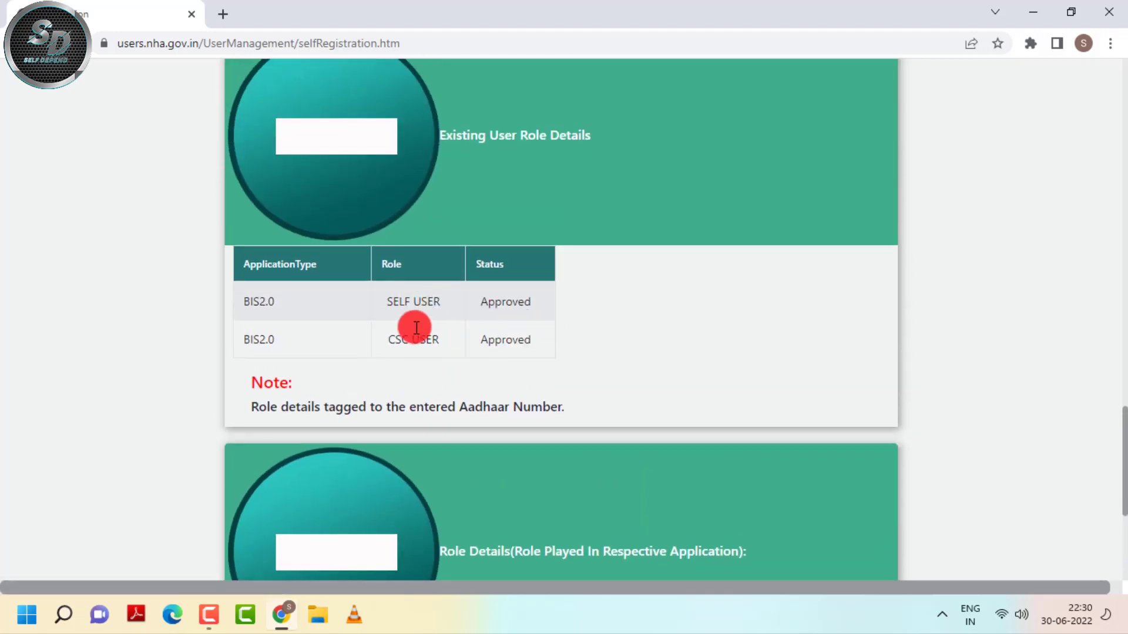
scroll(563, 327, up, 1)
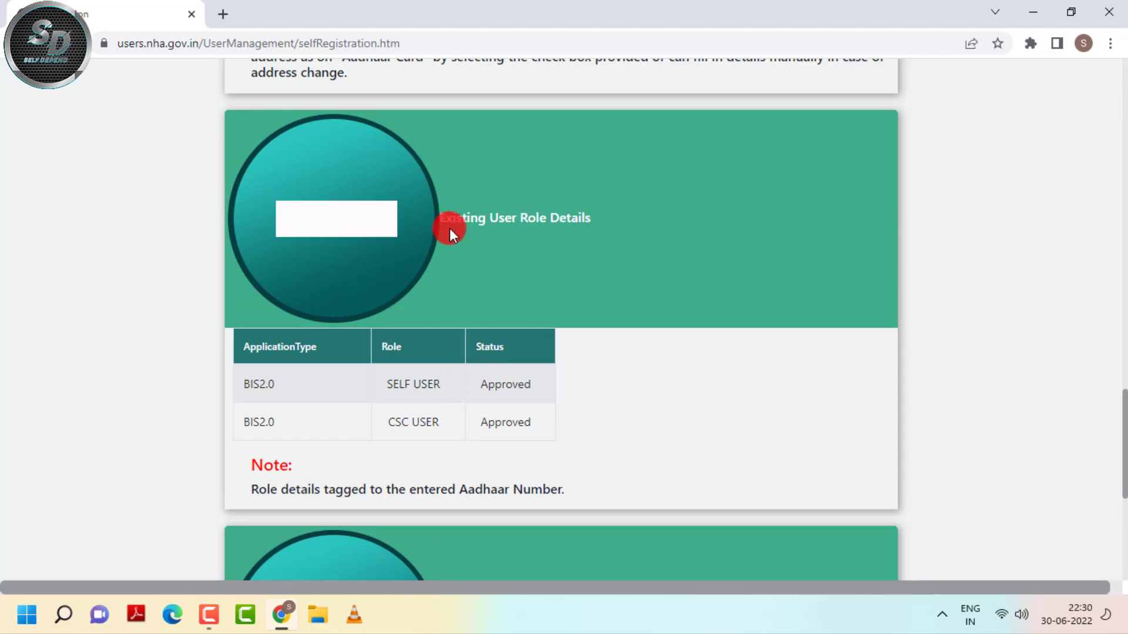
scroll(520, 361, down, 4)
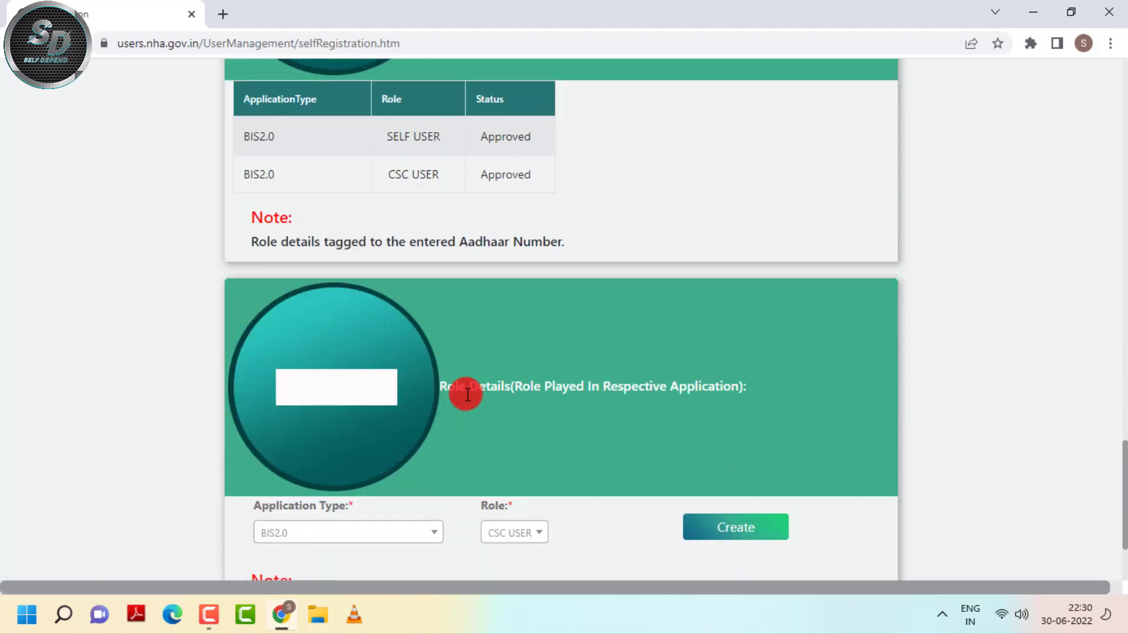
scroll(484, 420, down, 2)
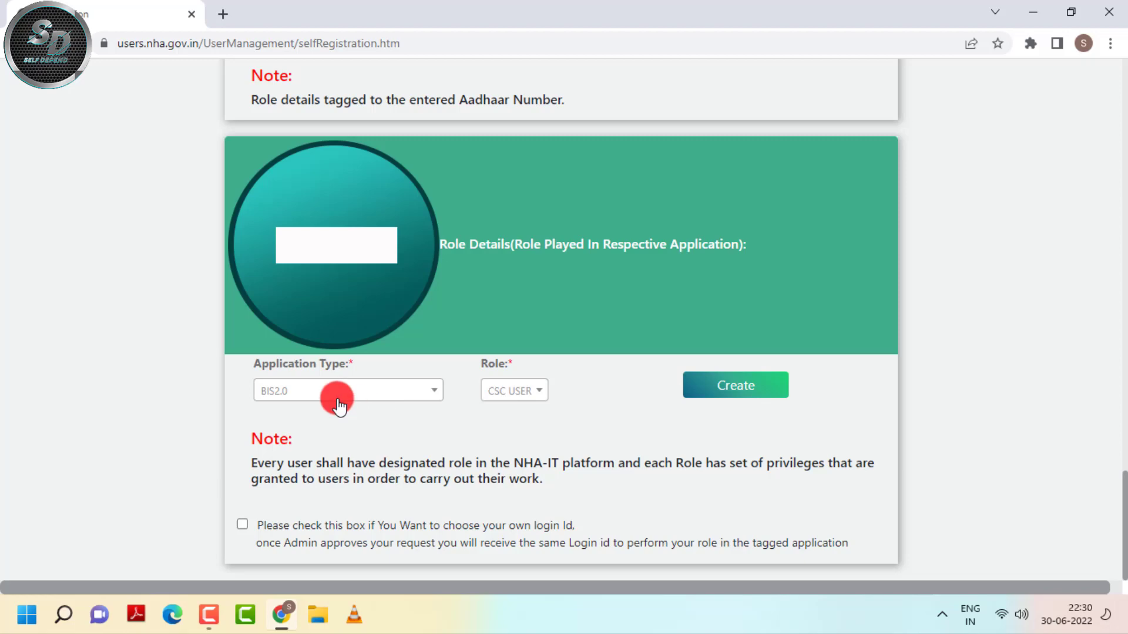
Choose BIS2.0 as application type and CSC USER as role, then create the role request
click(386, 390)
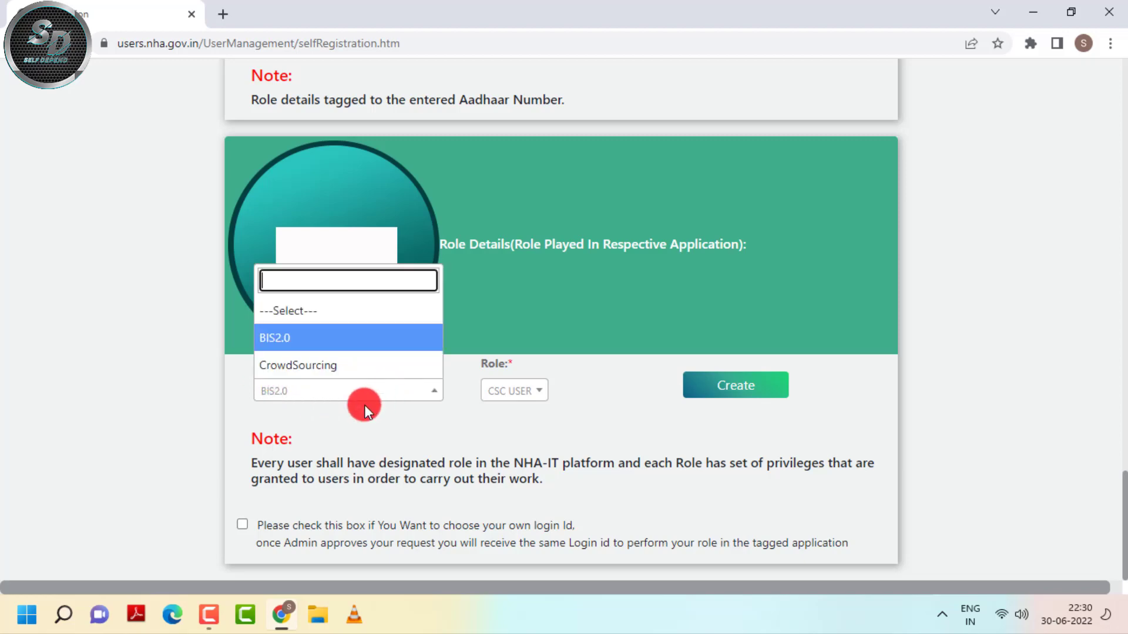
click(284, 347)
click(525, 390)
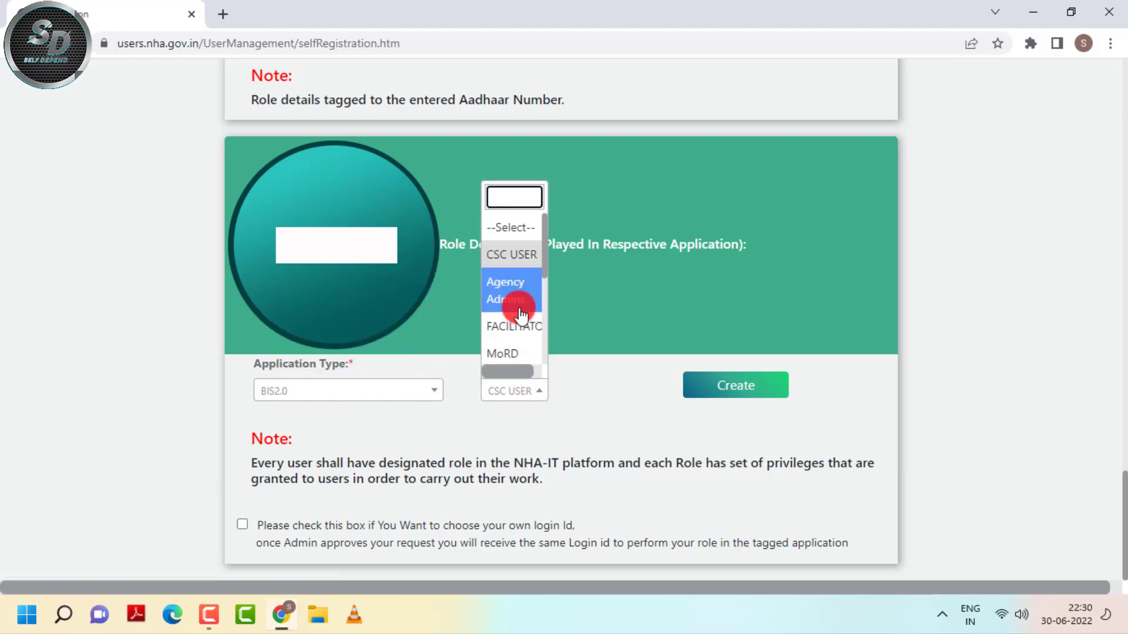
scroll(520, 316, down, 3)
scroll(517, 327, up, 3)
click(509, 255)
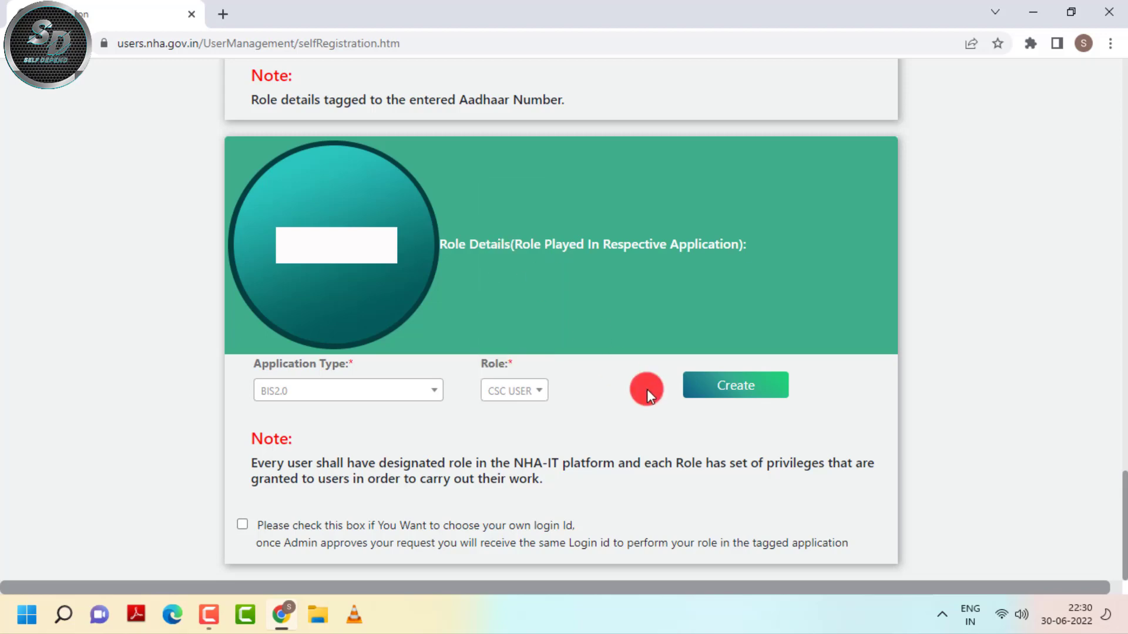
click(736, 388)
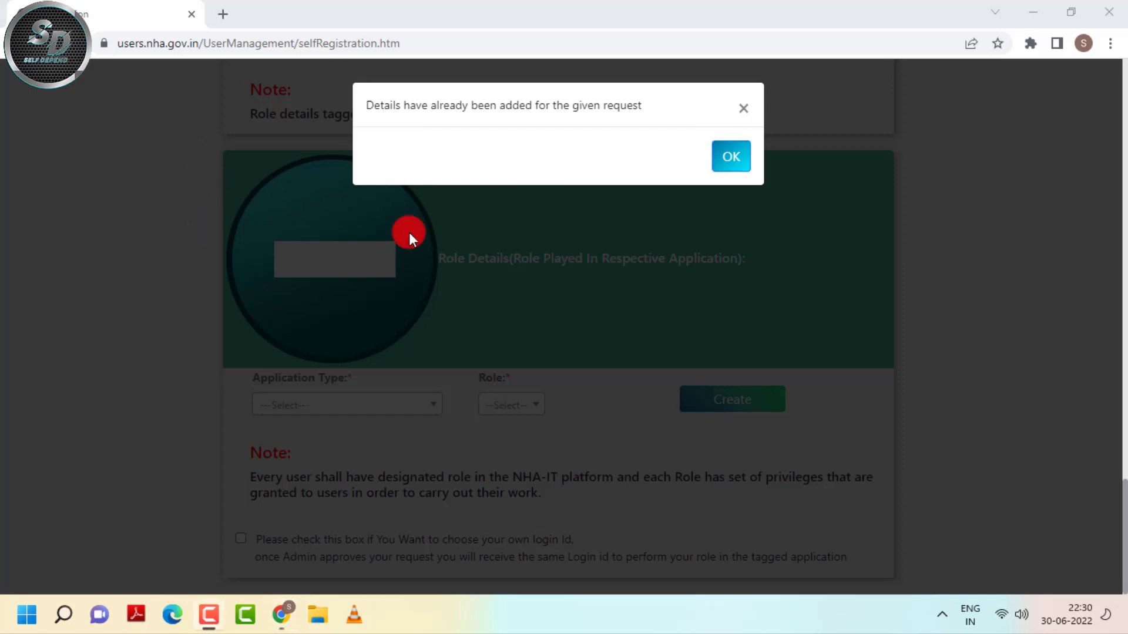
Dismiss the already-added notice and scroll the Setu home page to the Do Your KYC step
drag(365, 106, 455, 105)
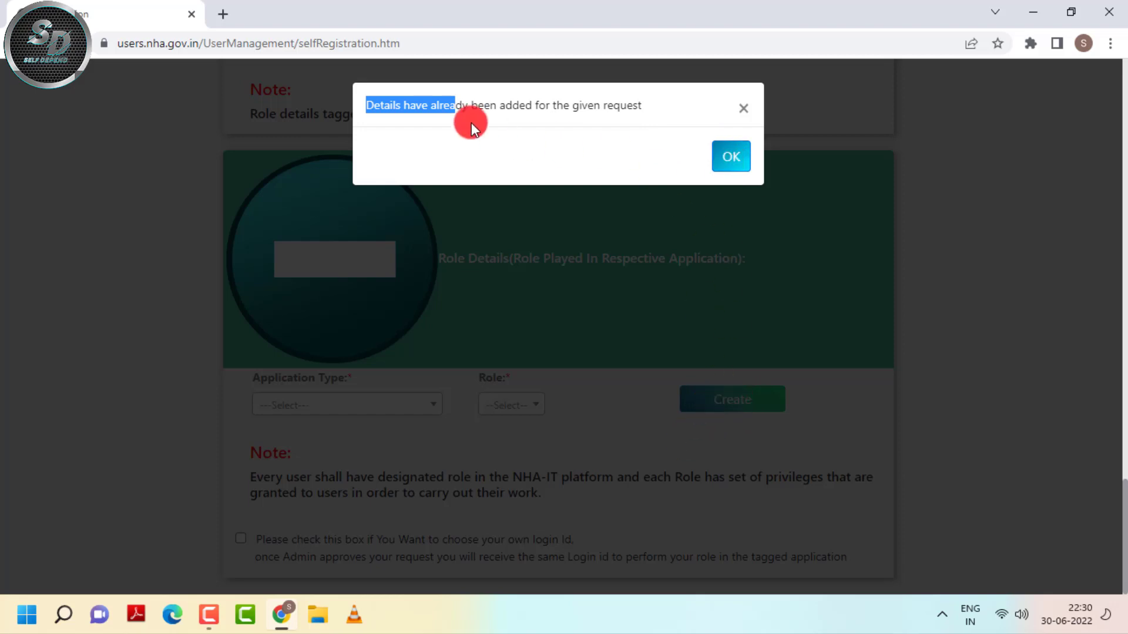
click(731, 159)
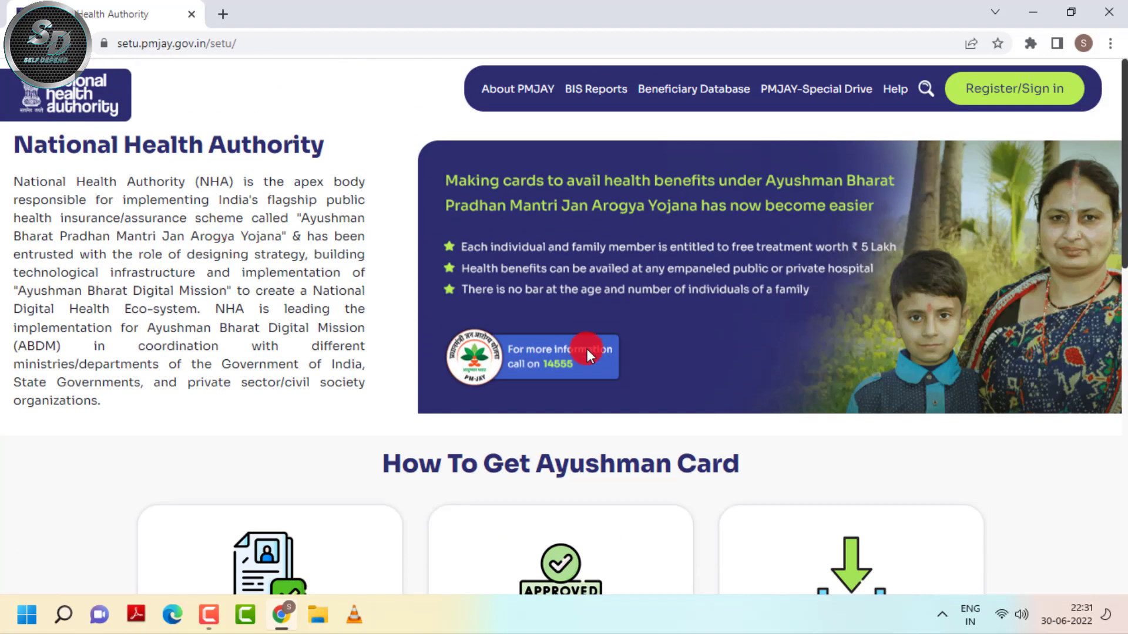
scroll(525, 395, down, 4)
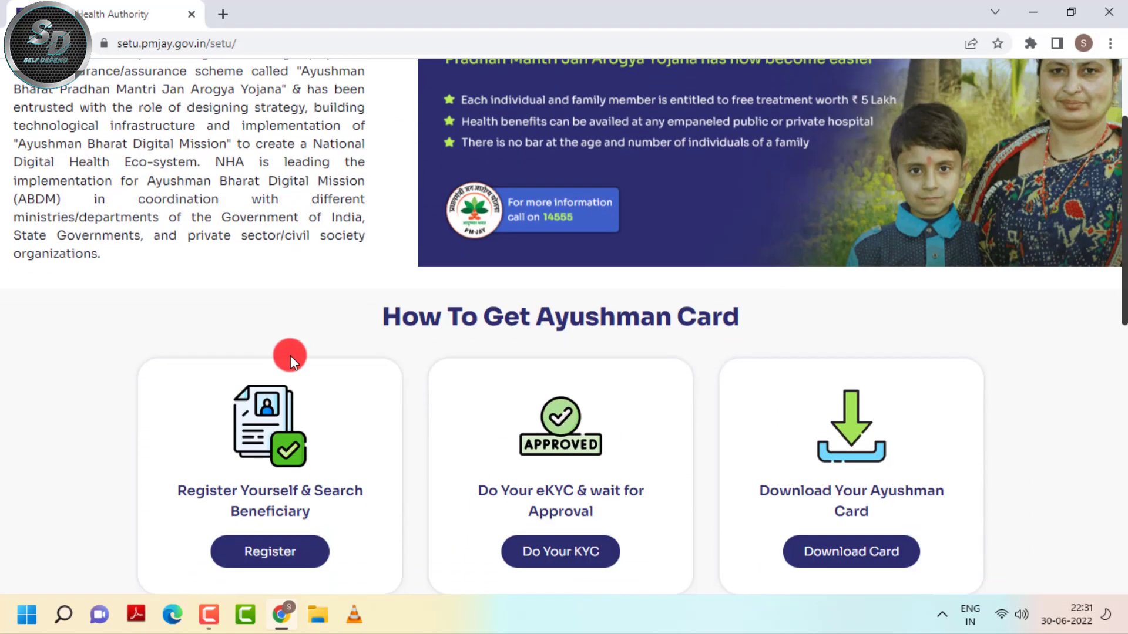
drag(478, 388, 551, 399)
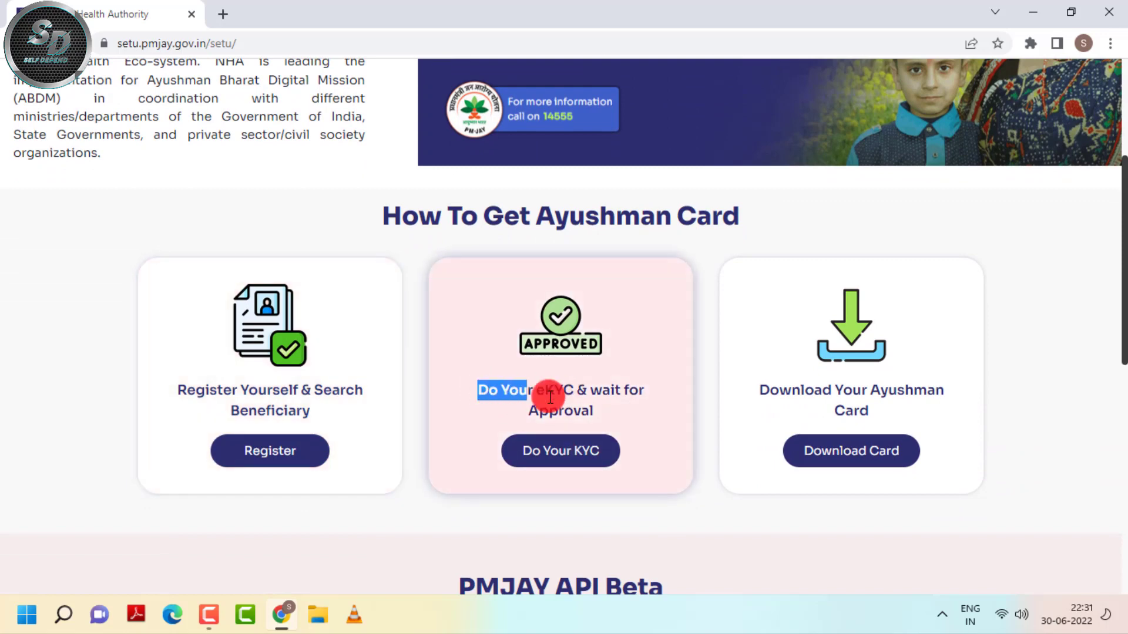
Start Do Your KYC and sign in with the saved registered mobile number
click(563, 458)
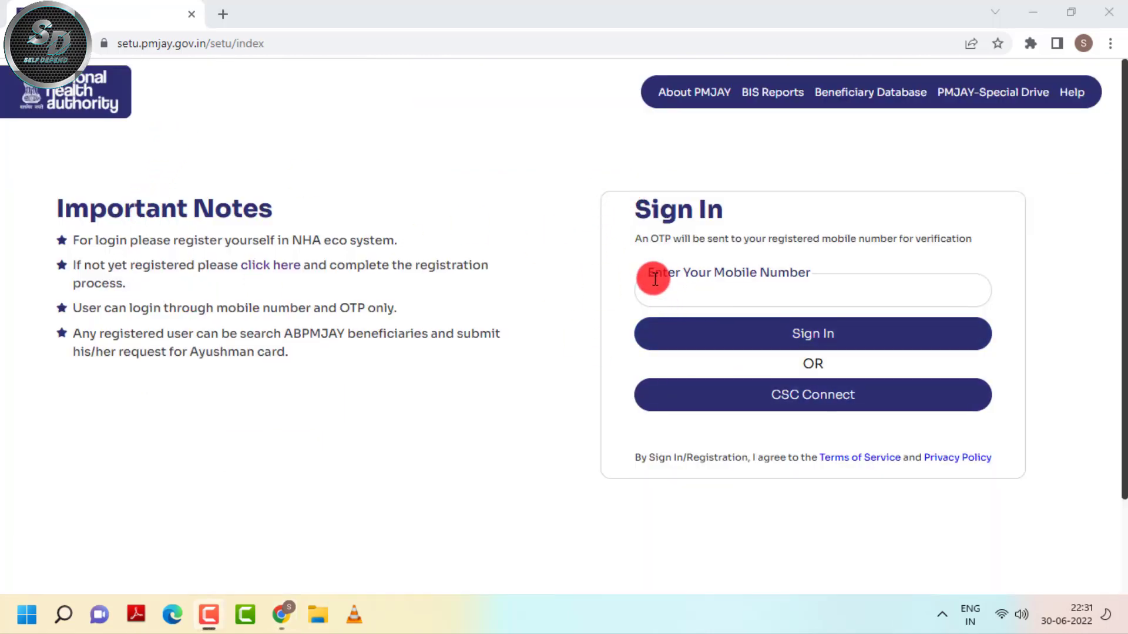
click(748, 295)
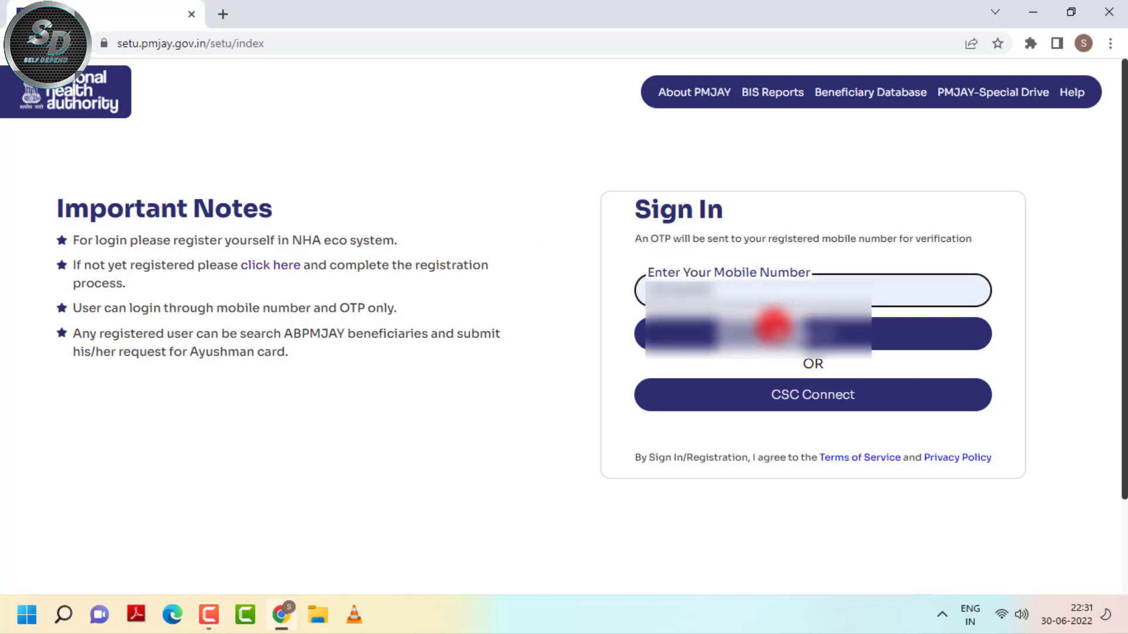
click(785, 332)
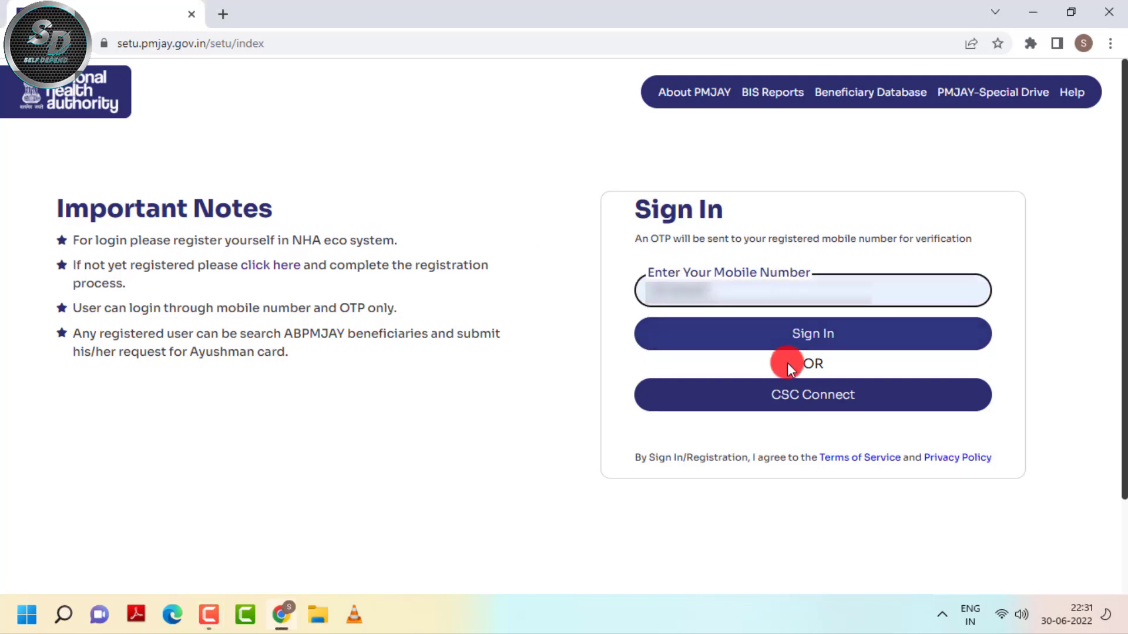
click(819, 345)
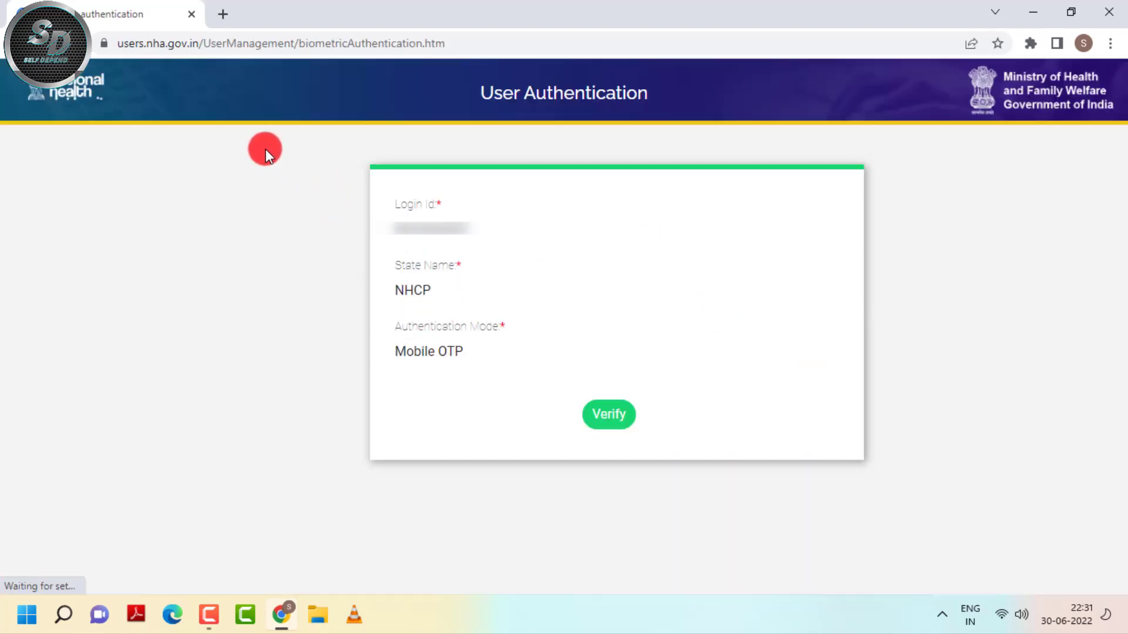
Review Login Id, State Name and Mobile OTP authentication mode, then request the verification OTP
drag(480, 92, 649, 93)
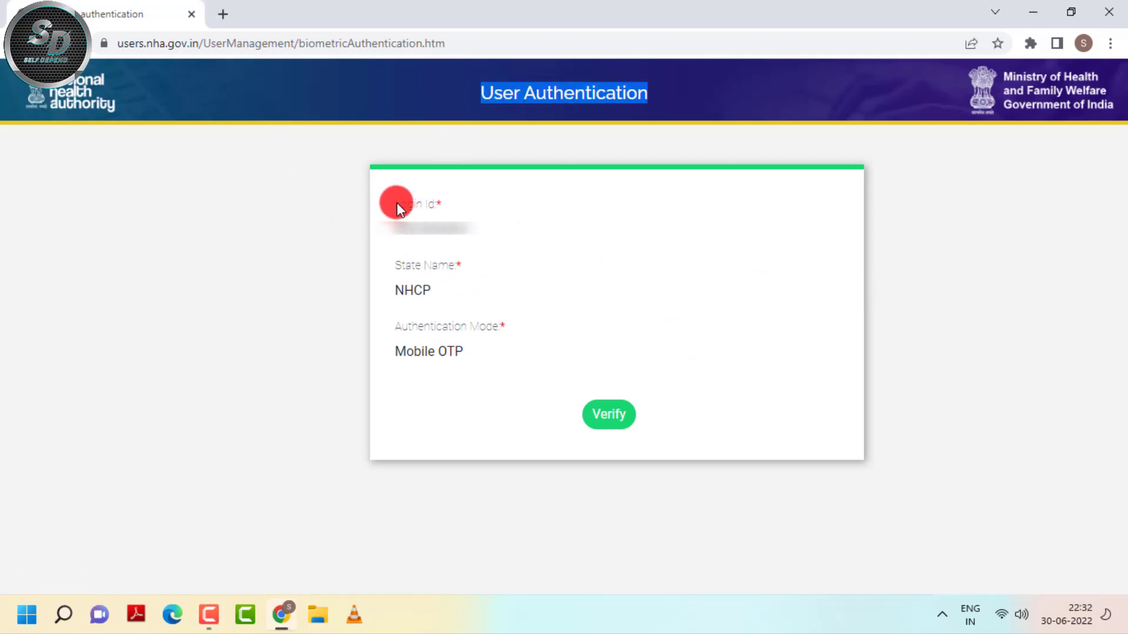
drag(396, 203, 432, 202)
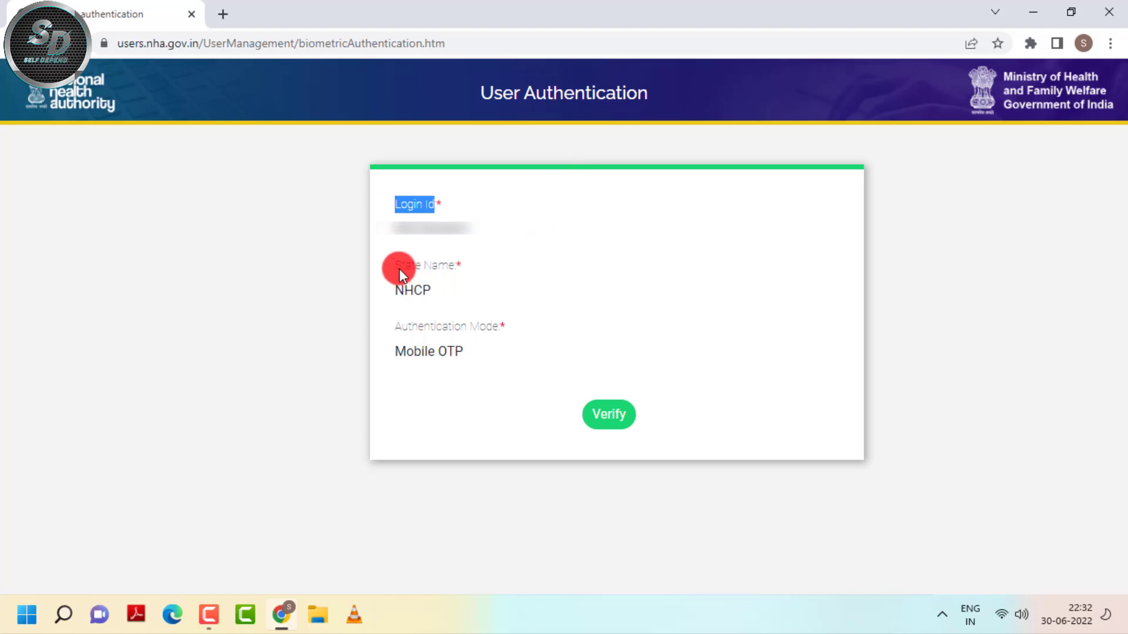
drag(399, 269, 442, 266)
click(453, 309)
drag(401, 326, 496, 330)
click(418, 357)
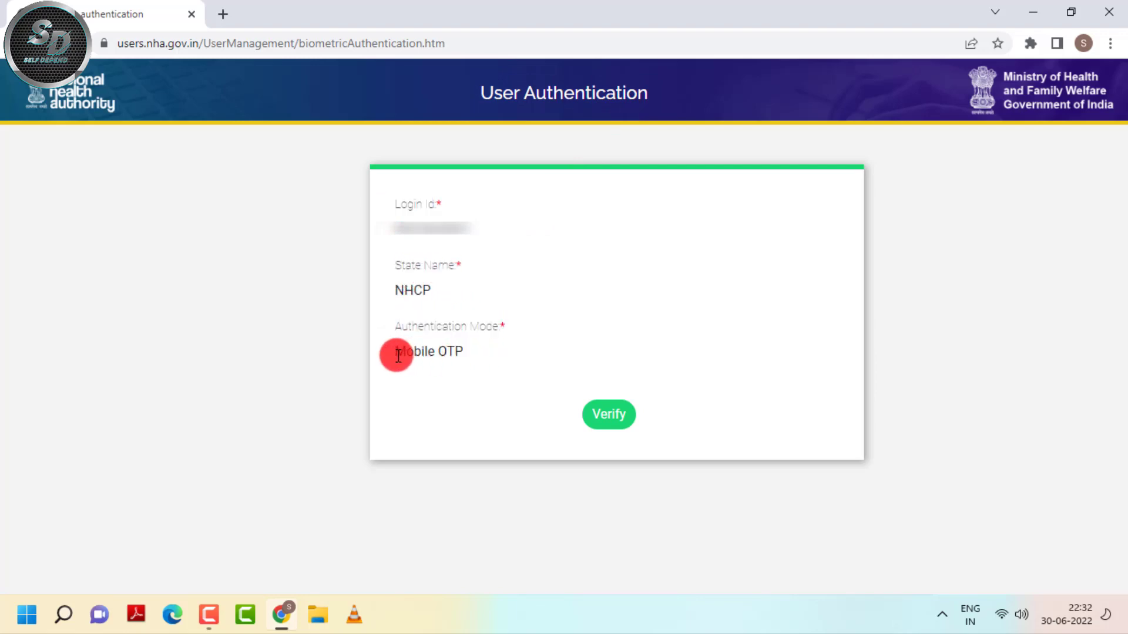
drag(390, 352, 506, 350)
click(491, 345)
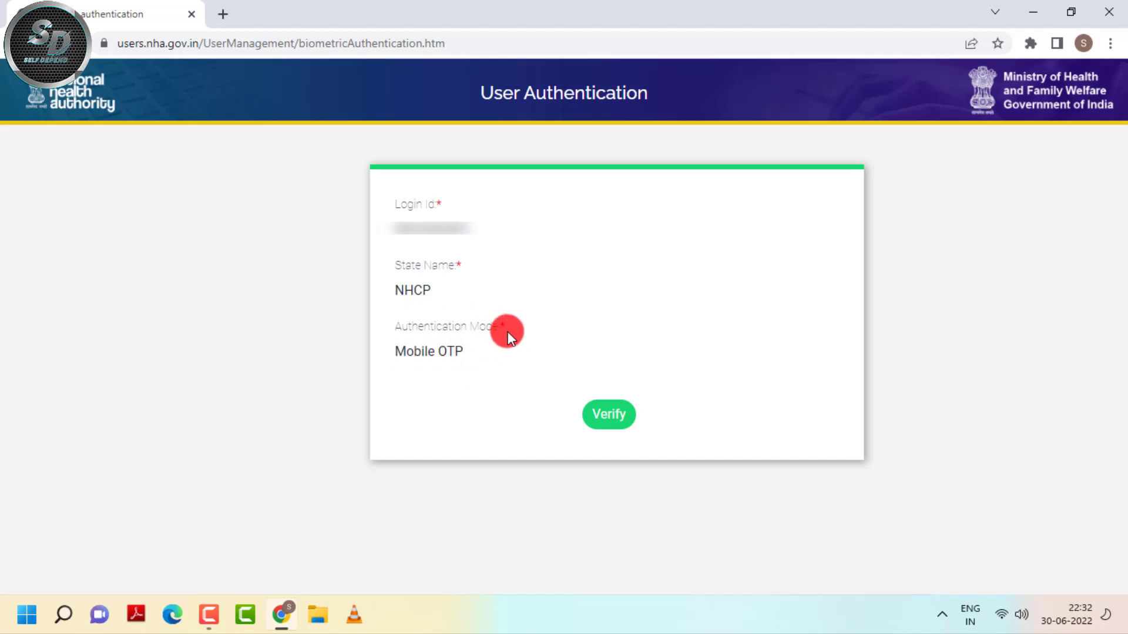
click(606, 424)
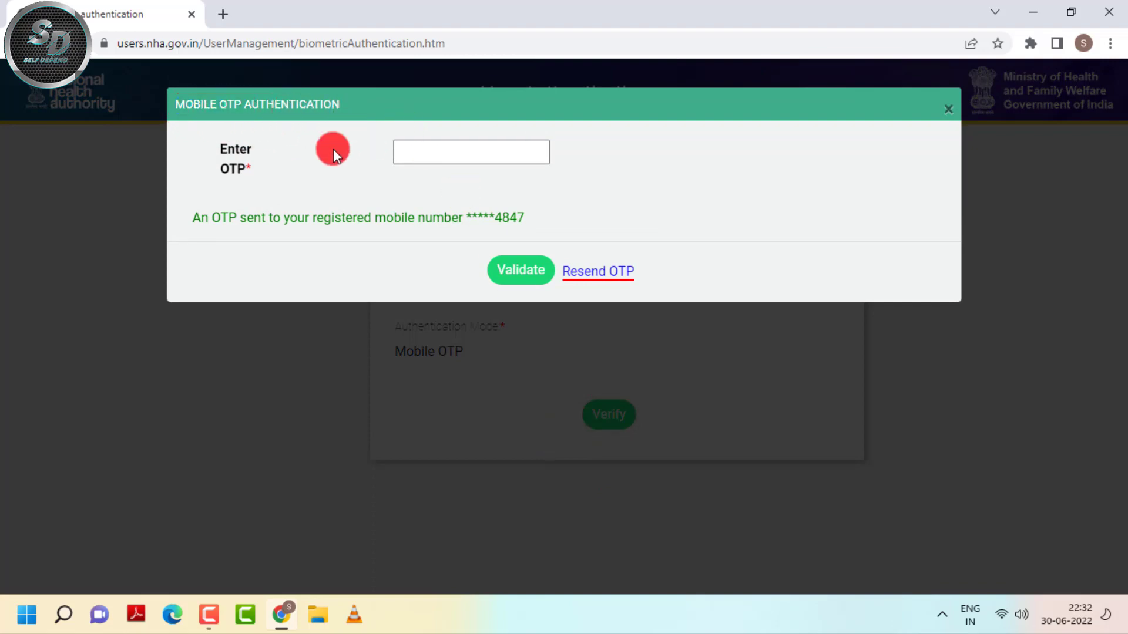
Enter the received OTP, validate it and acknowledge the verification success message
click(402, 157)
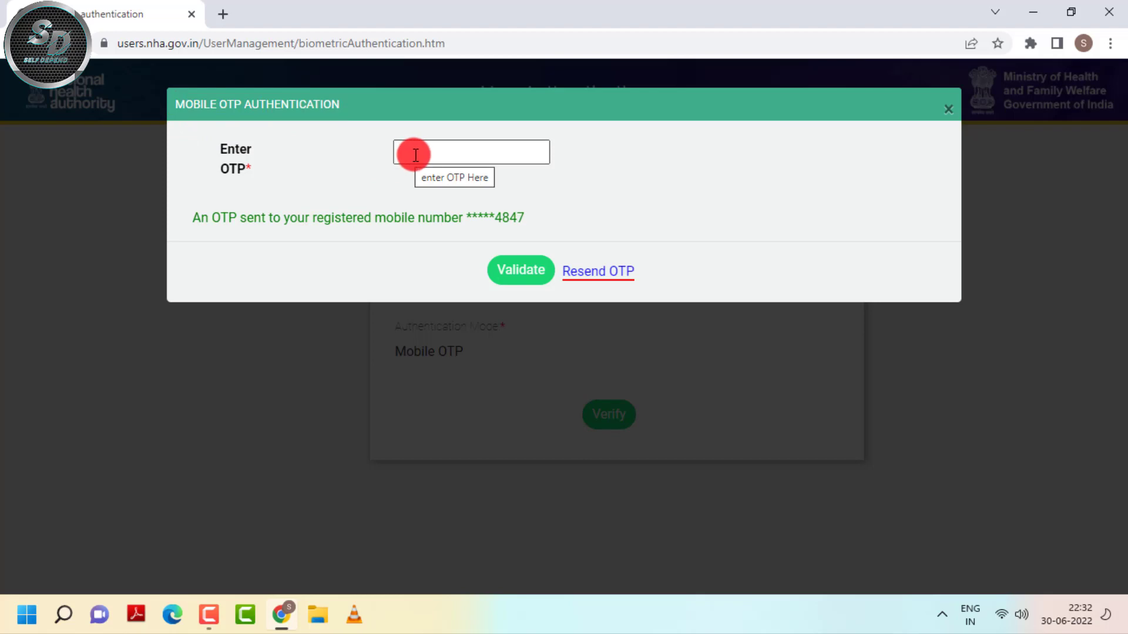
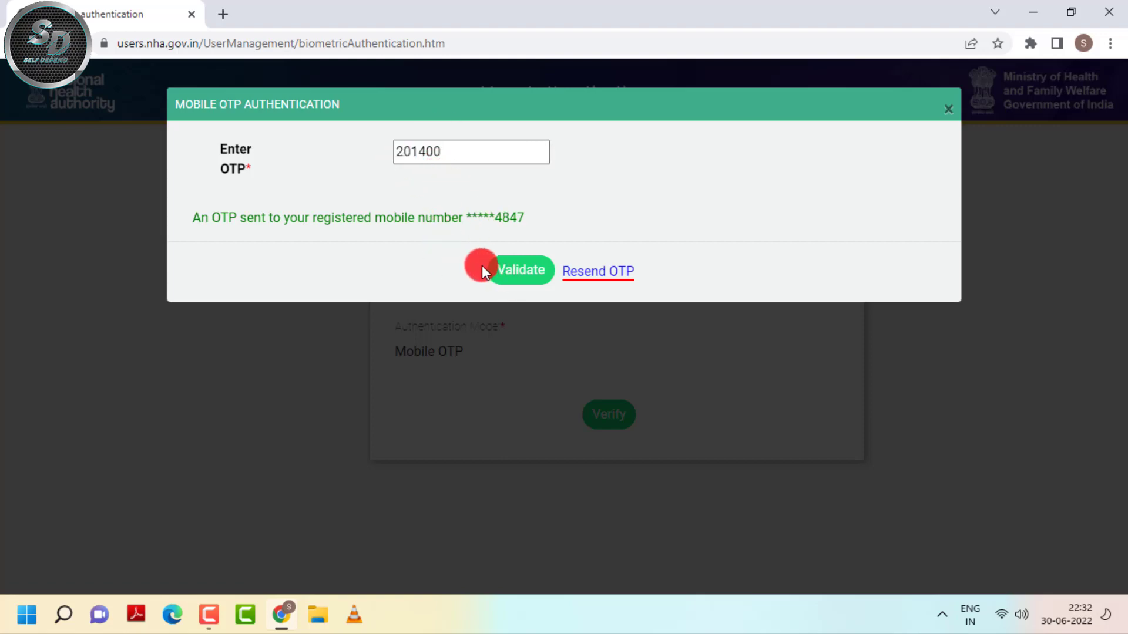
click(522, 275)
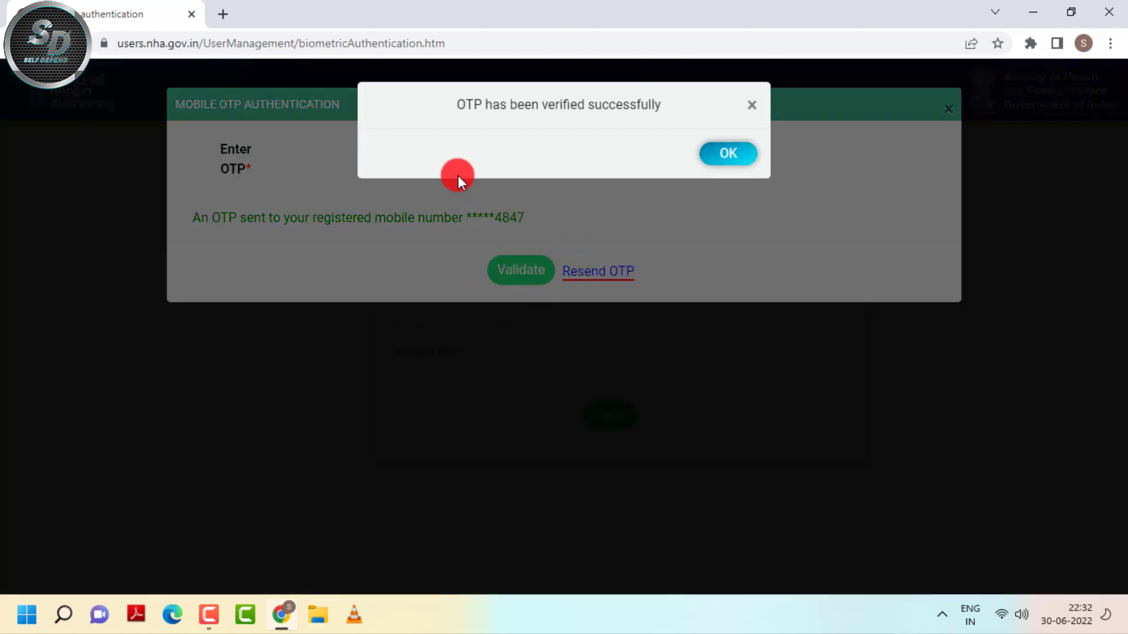
drag(457, 175, 542, 114)
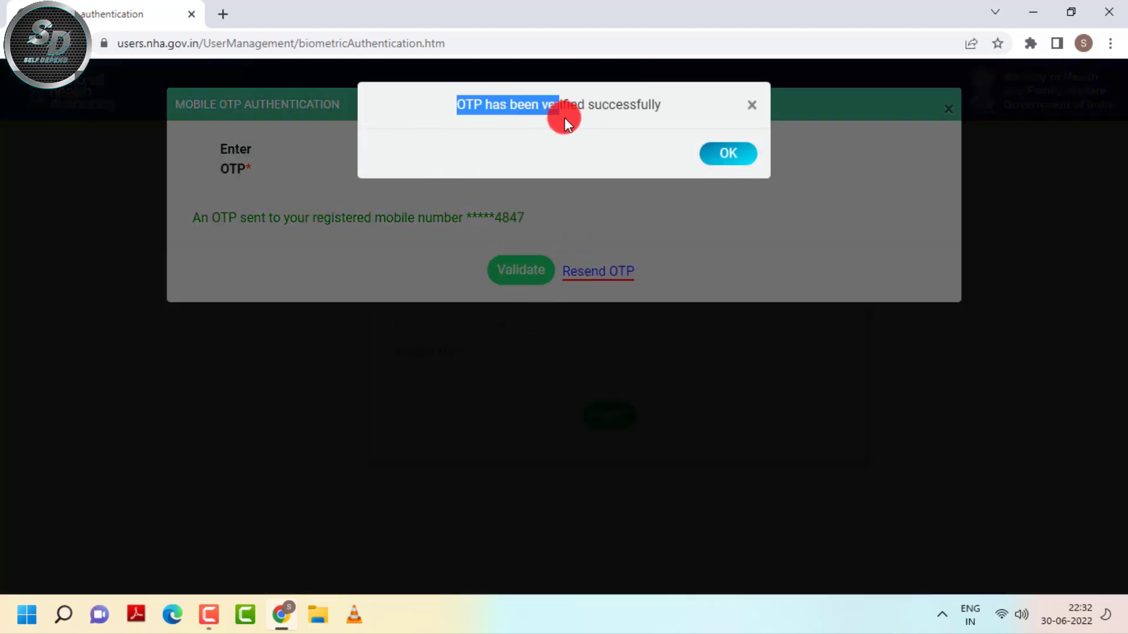
click(732, 160)
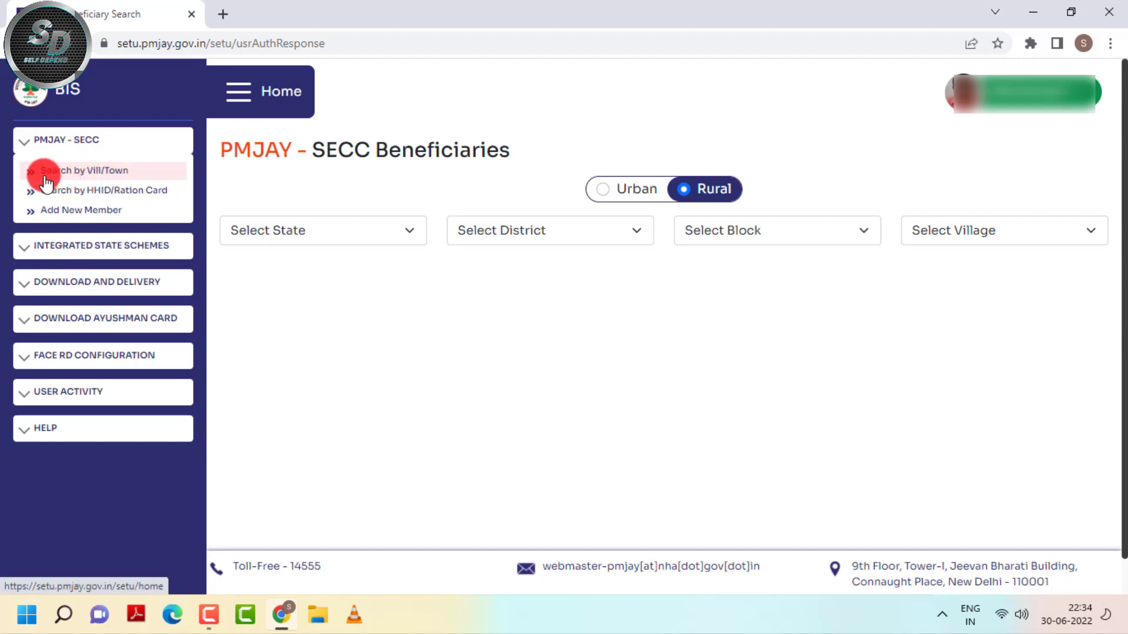
Open PMJAY - SECC and expand the Download and Delivery and Download Ayushman Card sidebar sections
click(88, 172)
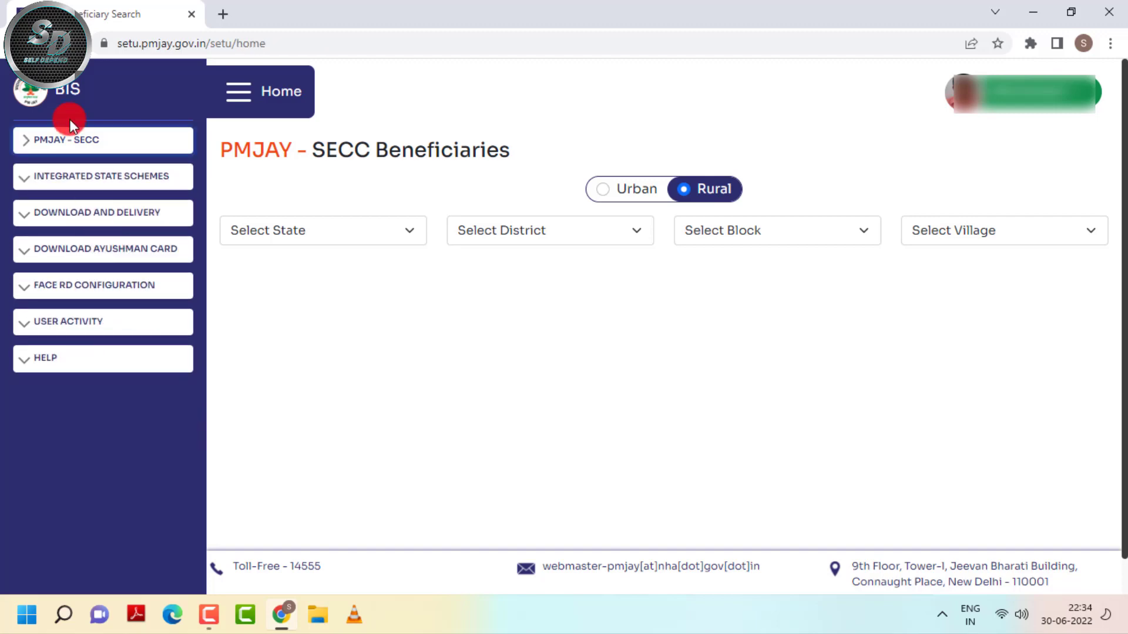
click(39, 140)
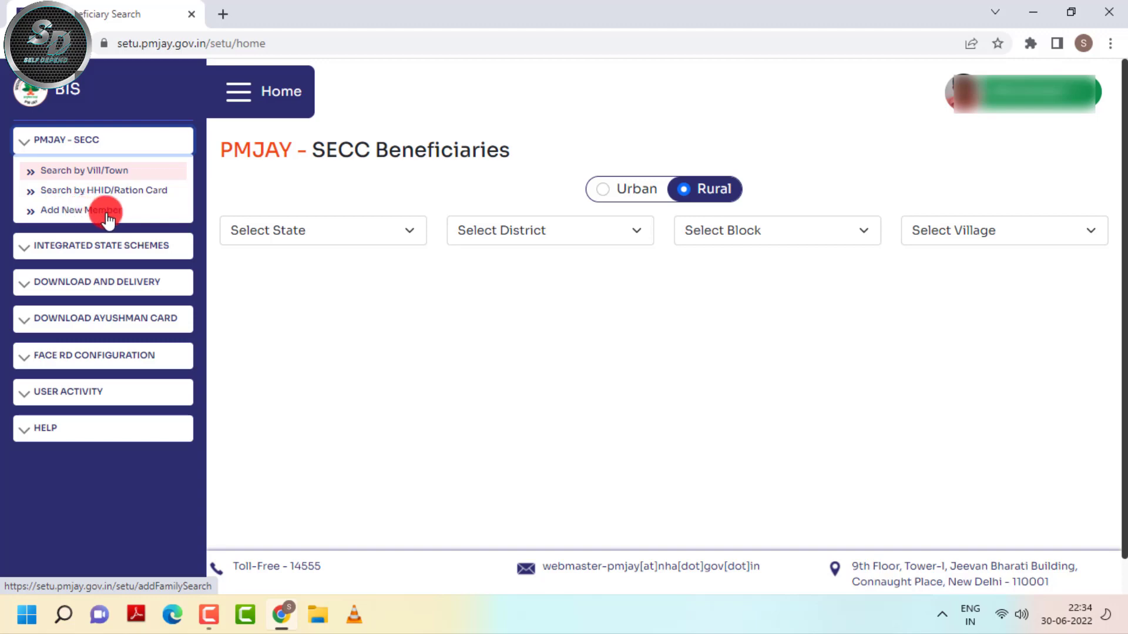
click(32, 250)
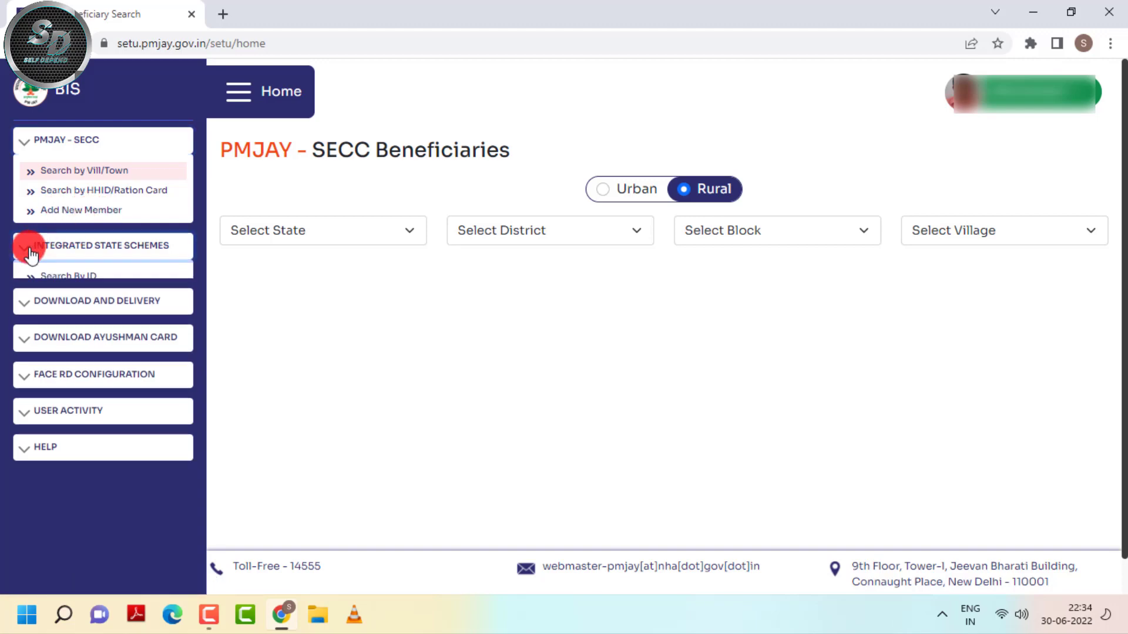
click(28, 253)
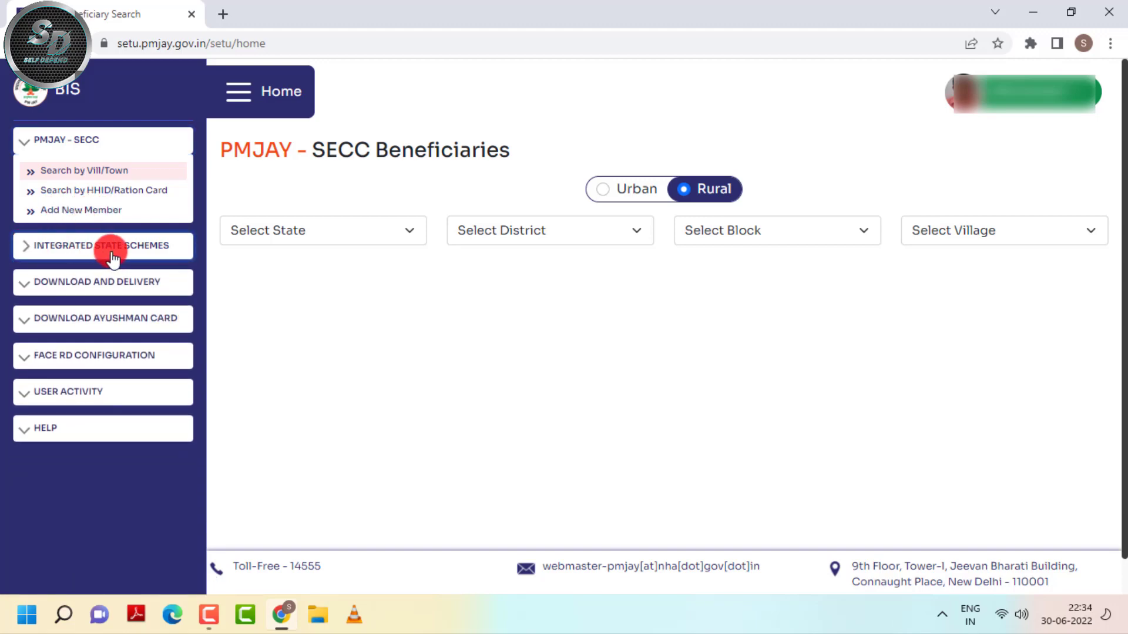
click(33, 288)
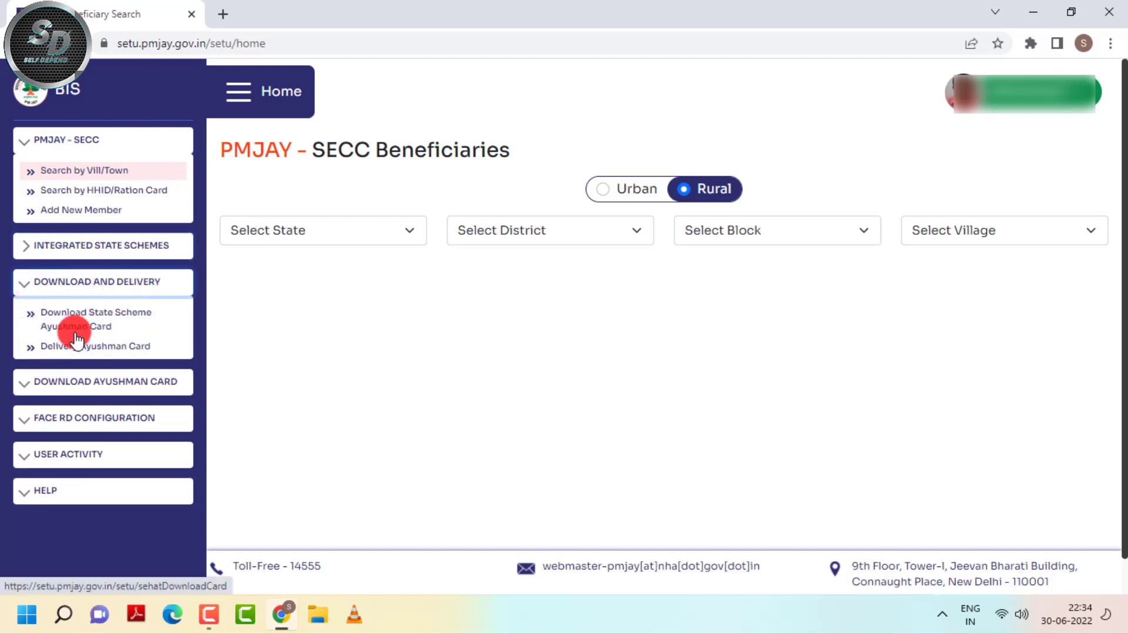
click(25, 383)
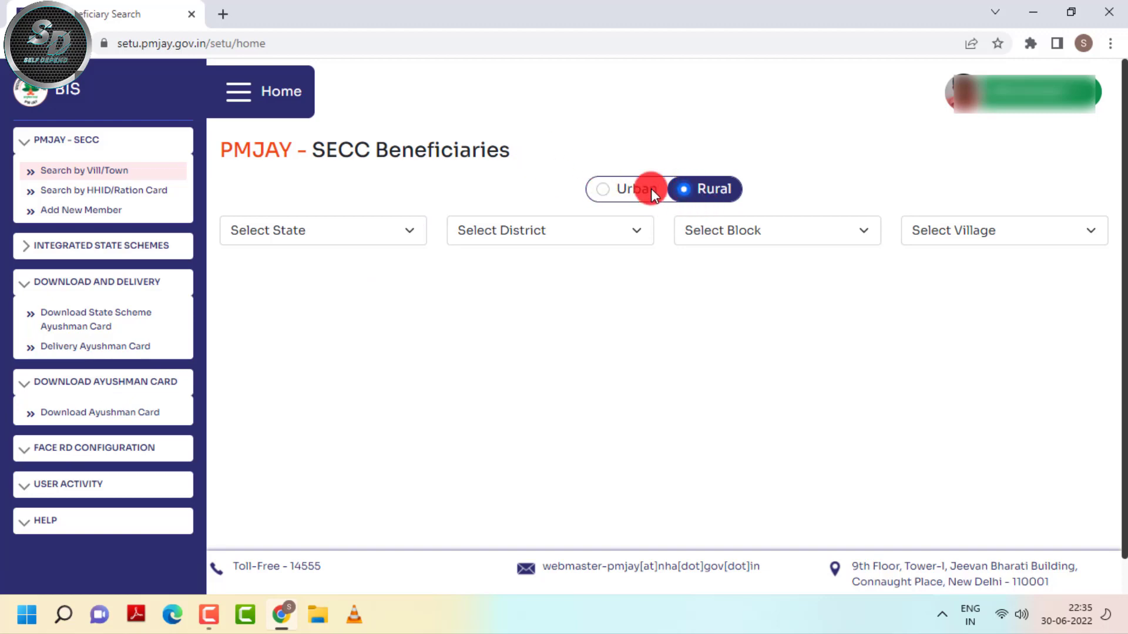
Show urban SECC beneficiaries for UTTAR PRADESH, ETAH district, Etah (NPP) town, ward 0001
click(602, 191)
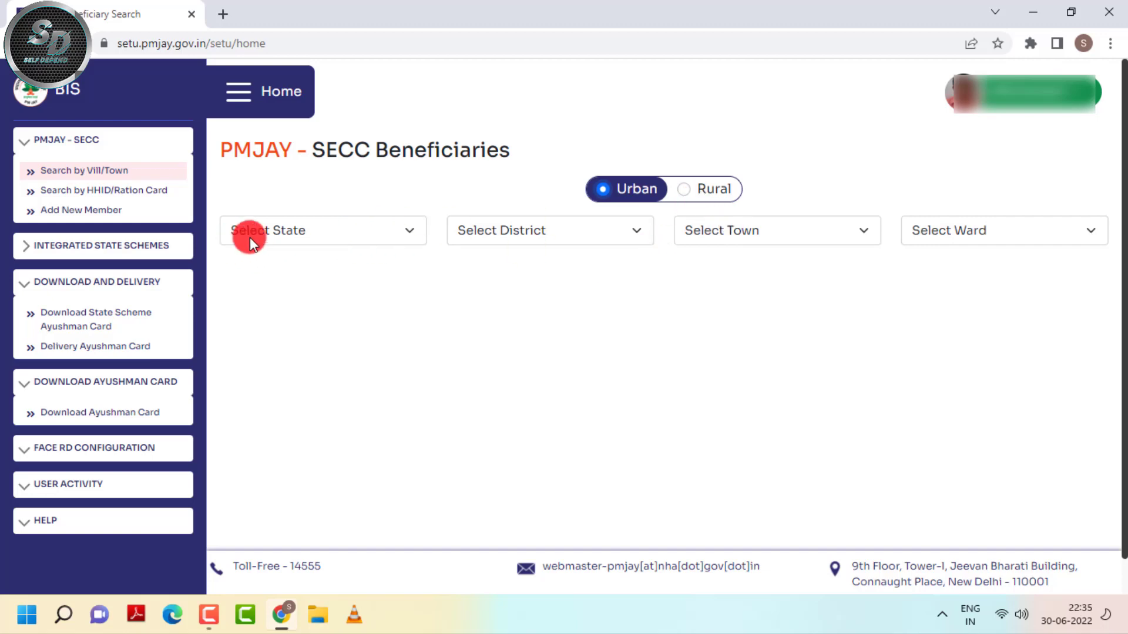
click(318, 230)
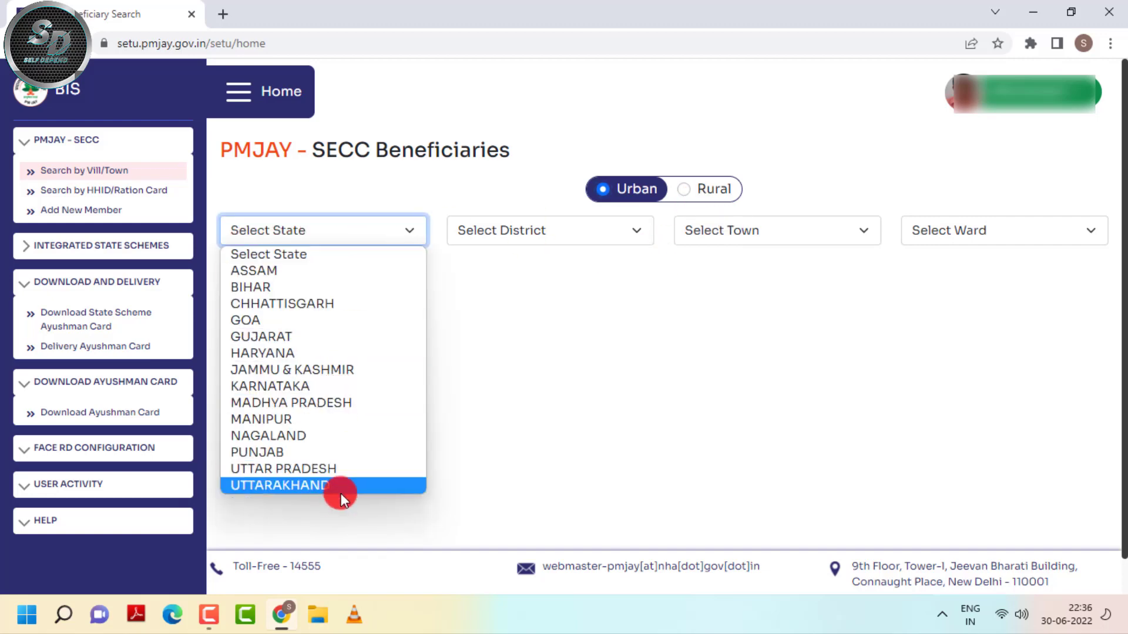
click(336, 470)
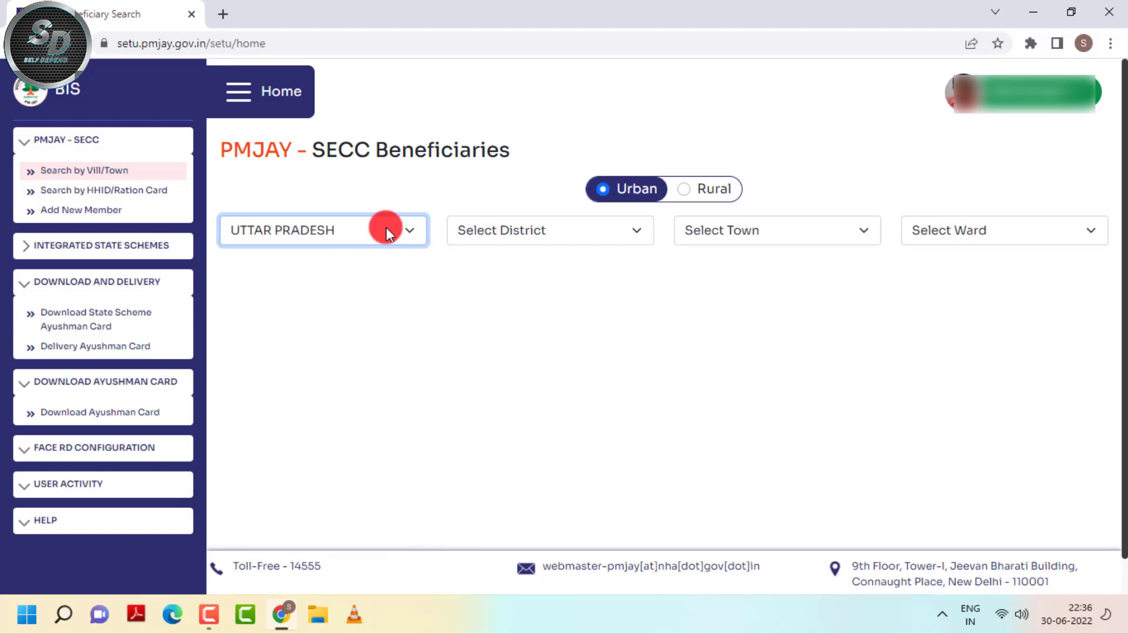
click(516, 235)
click(569, 269)
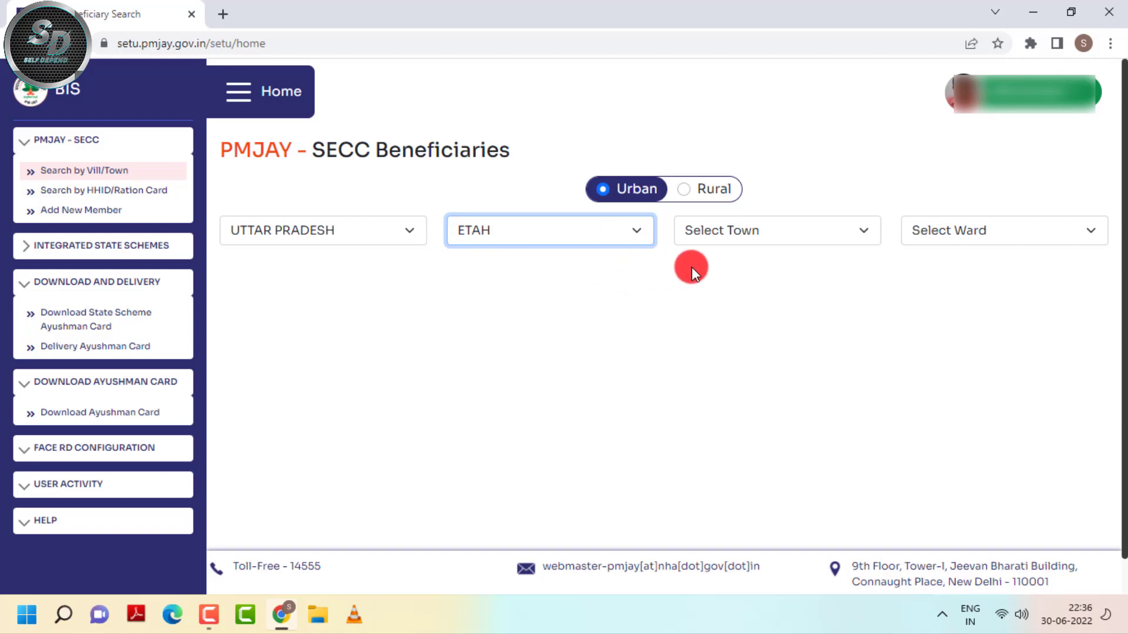
click(730, 231)
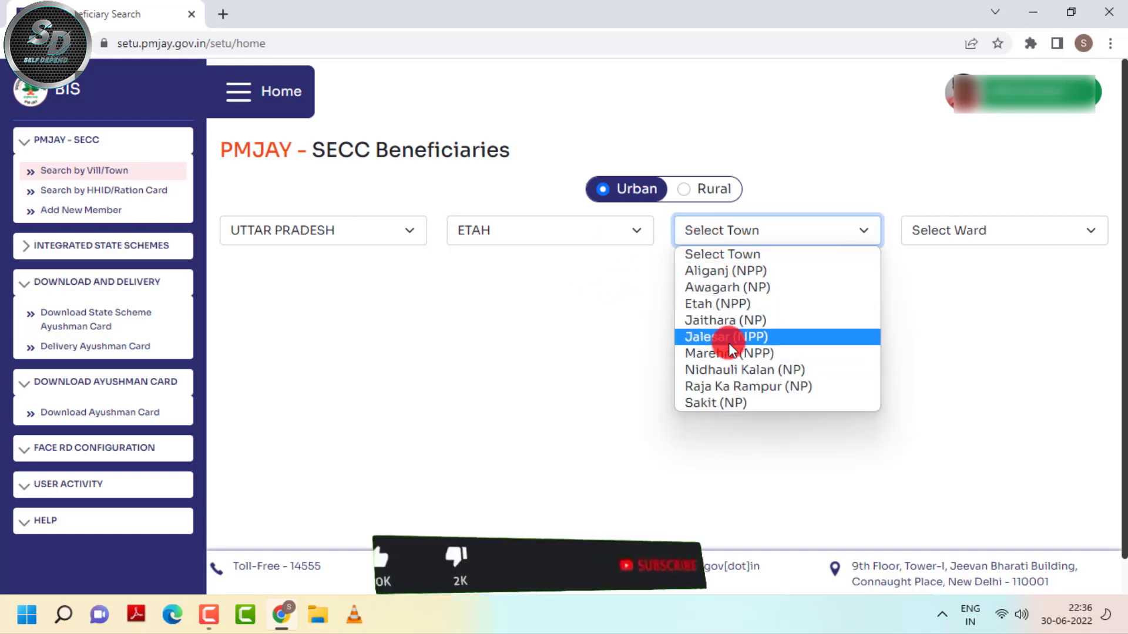
click(722, 303)
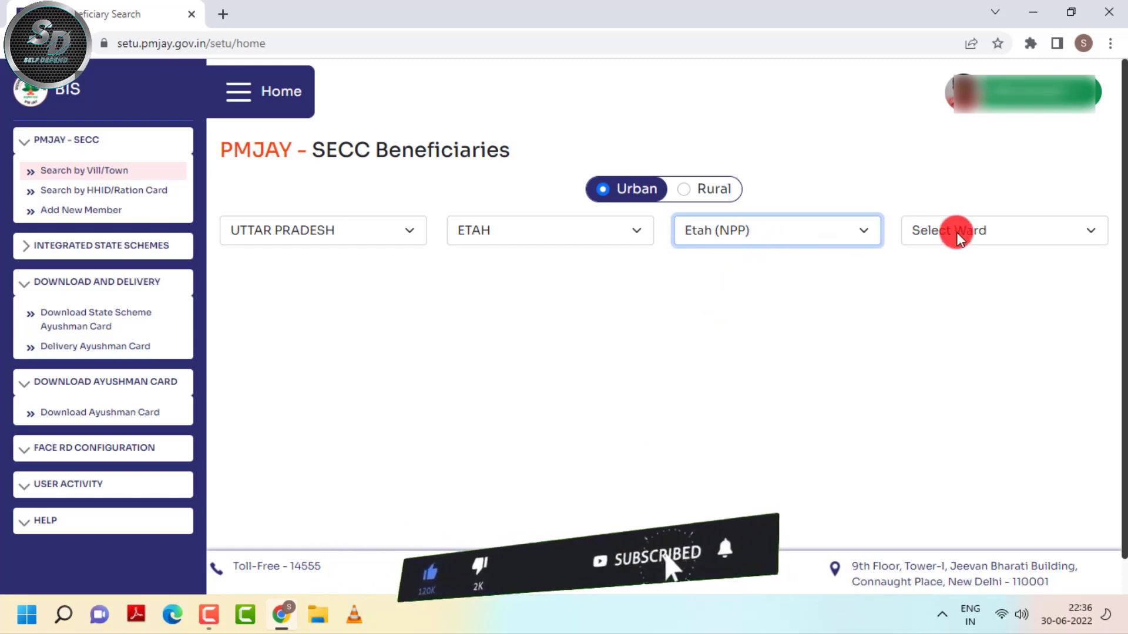
click(981, 235)
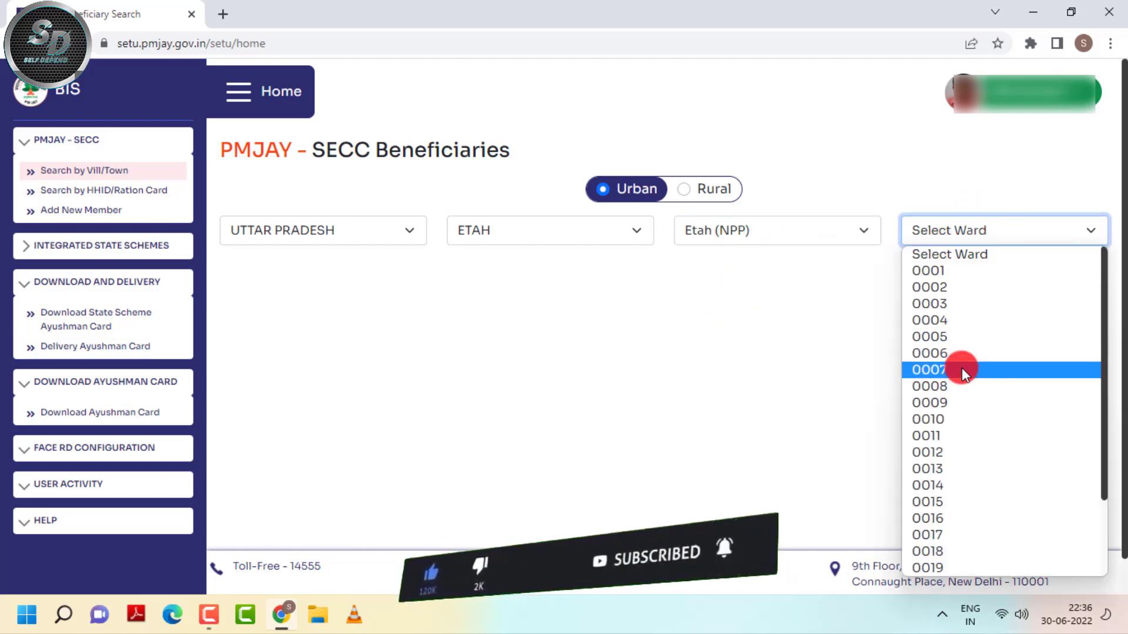
click(948, 271)
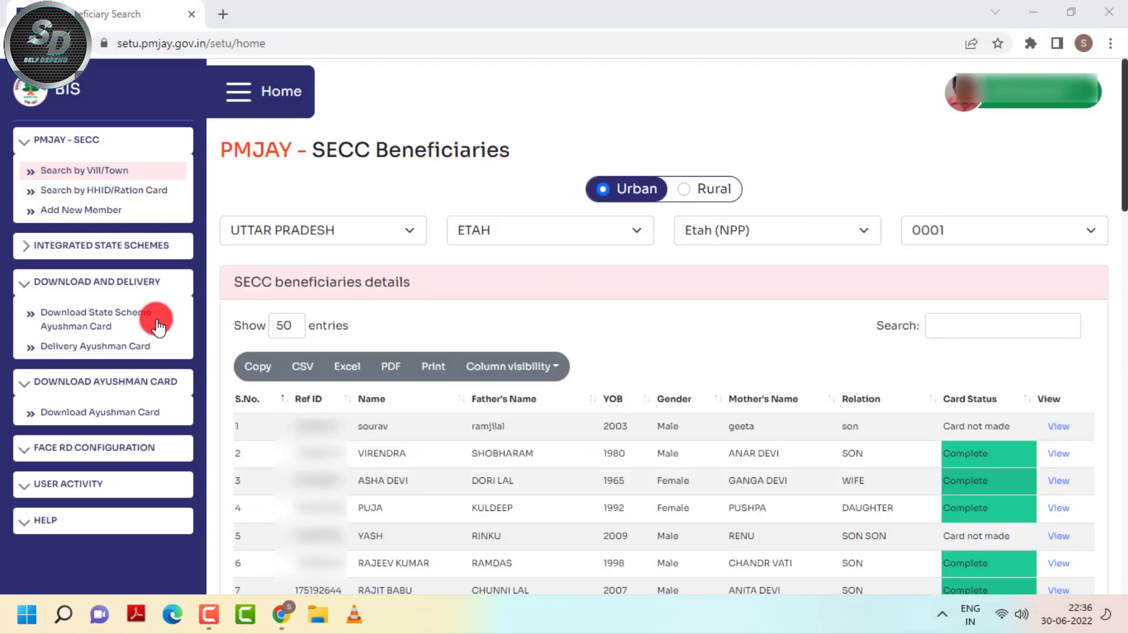
scroll(442, 328, down, 5)
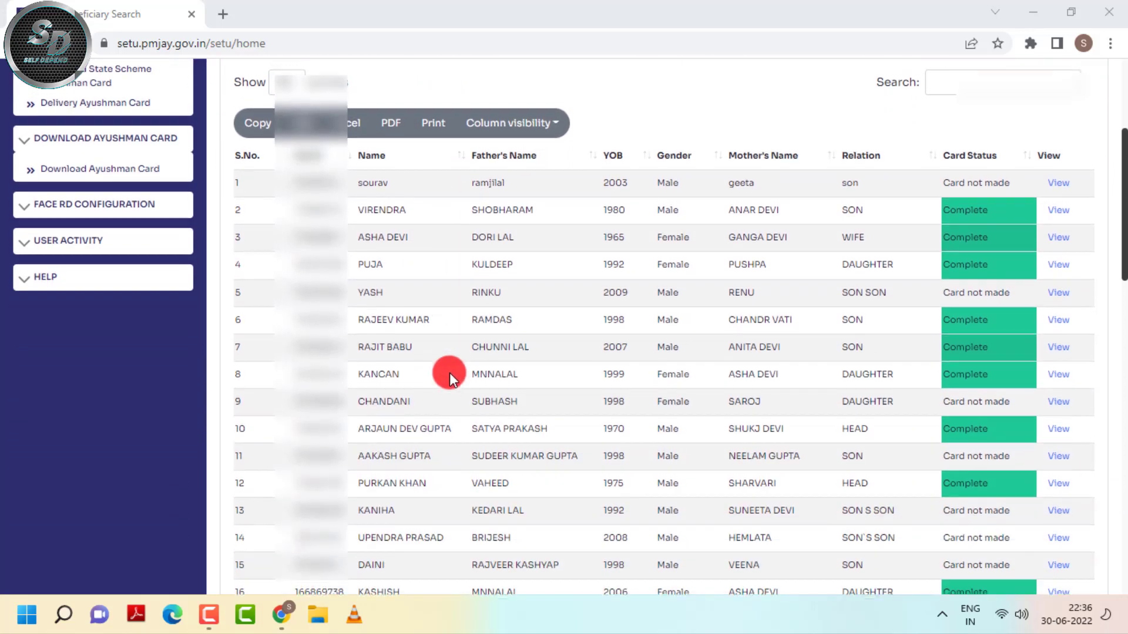
scroll(449, 375, up, 1)
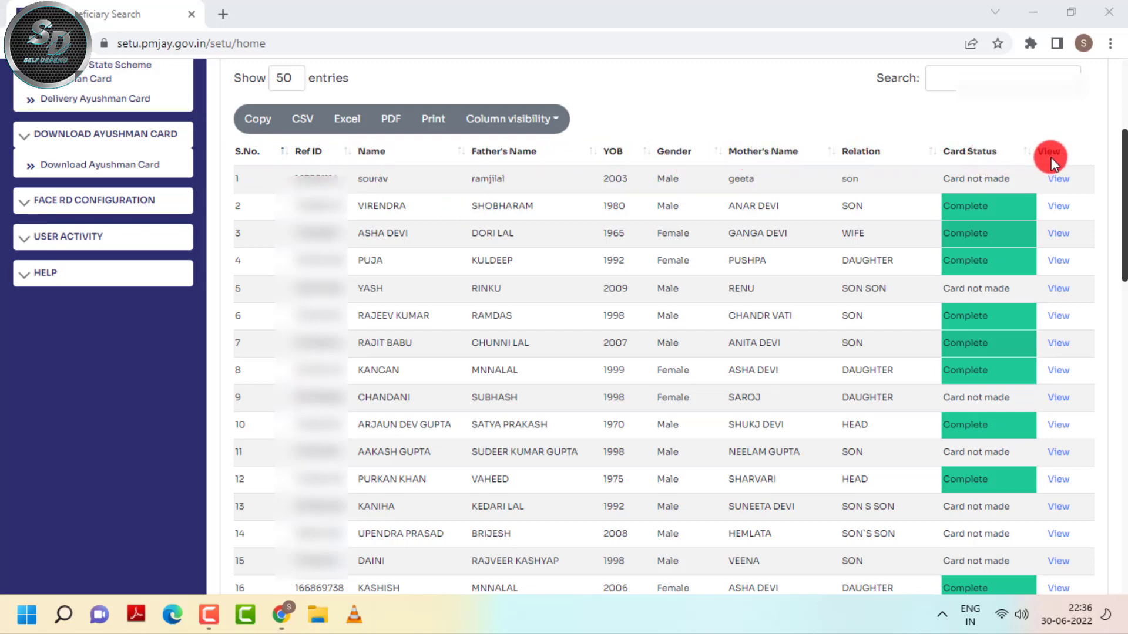
scroll(426, 256, down, 15)
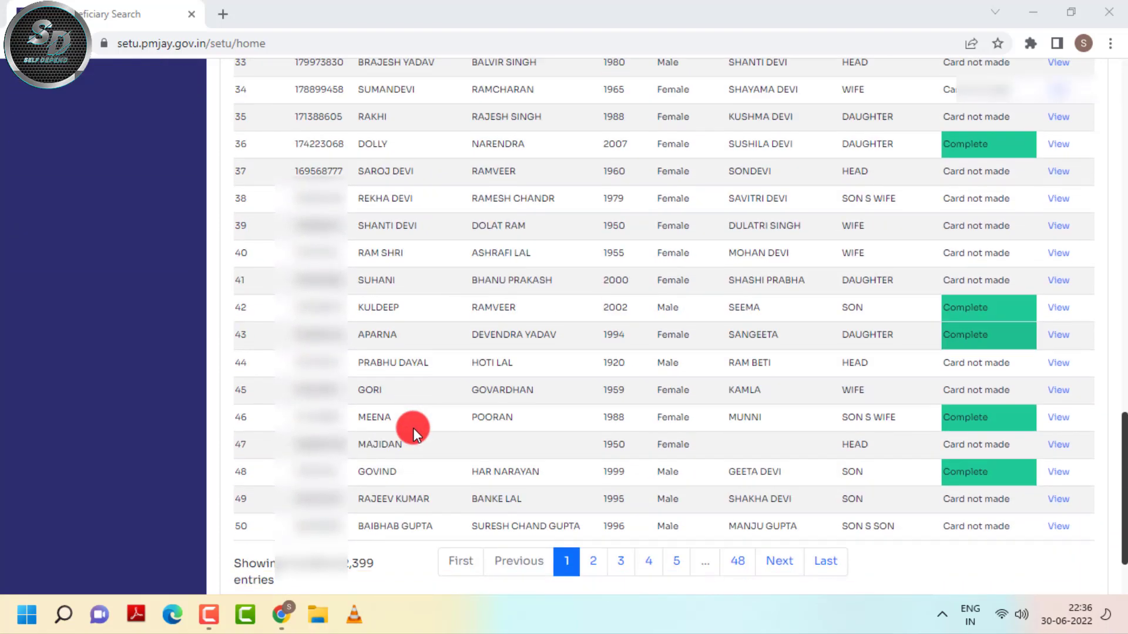
scroll(412, 428, up, 2)
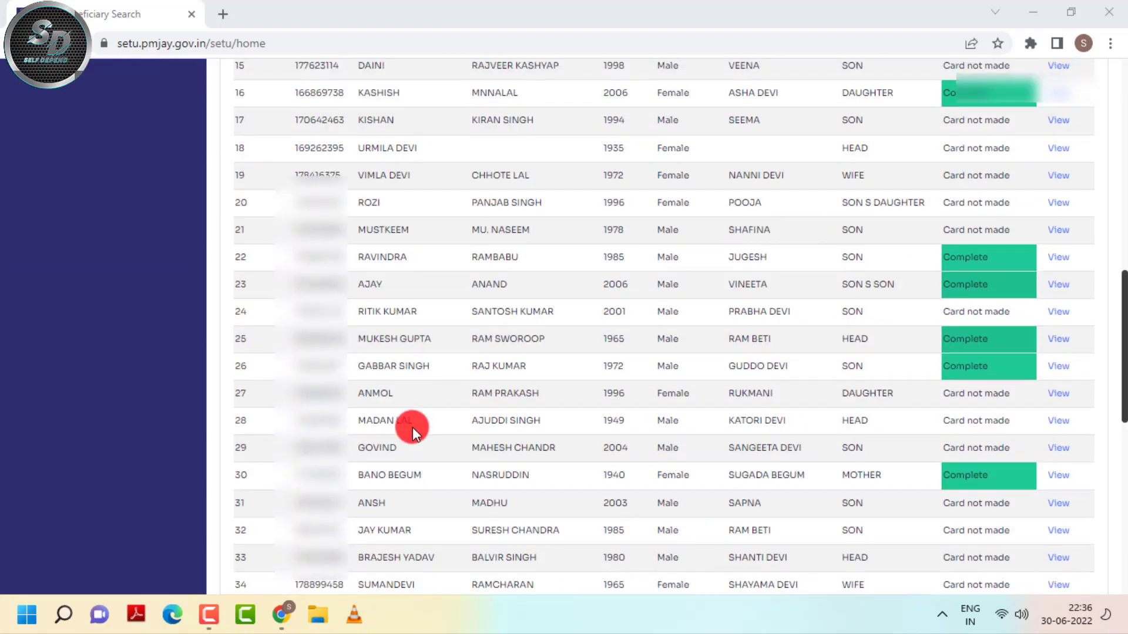
scroll(412, 427, up, 8)
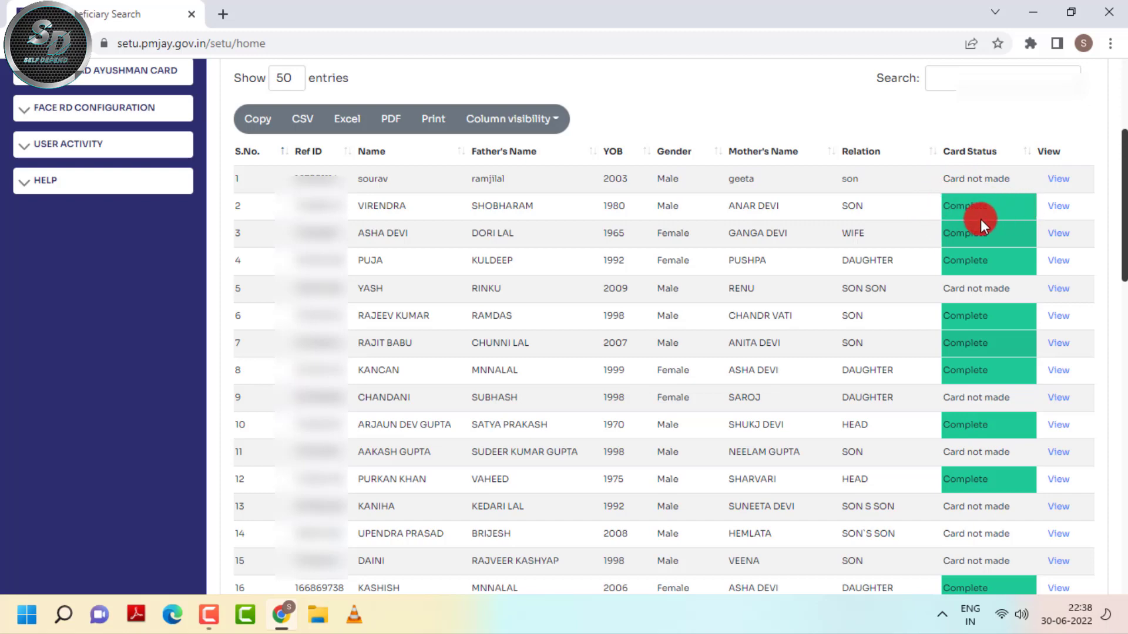
scroll(975, 222, up, 4)
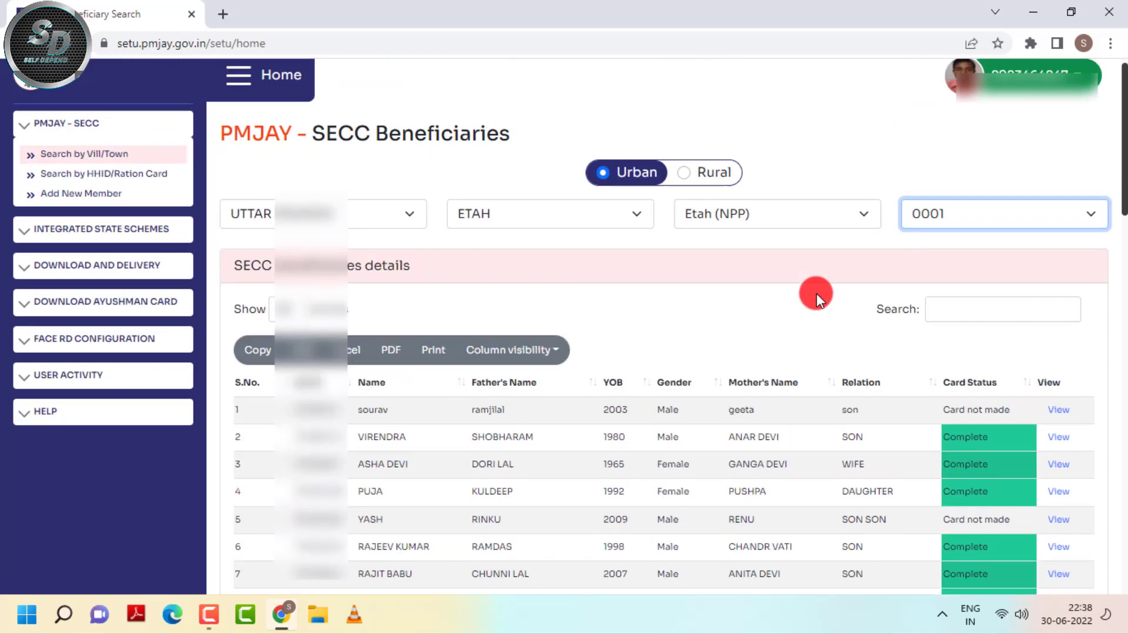
scroll(929, 356, down, 3)
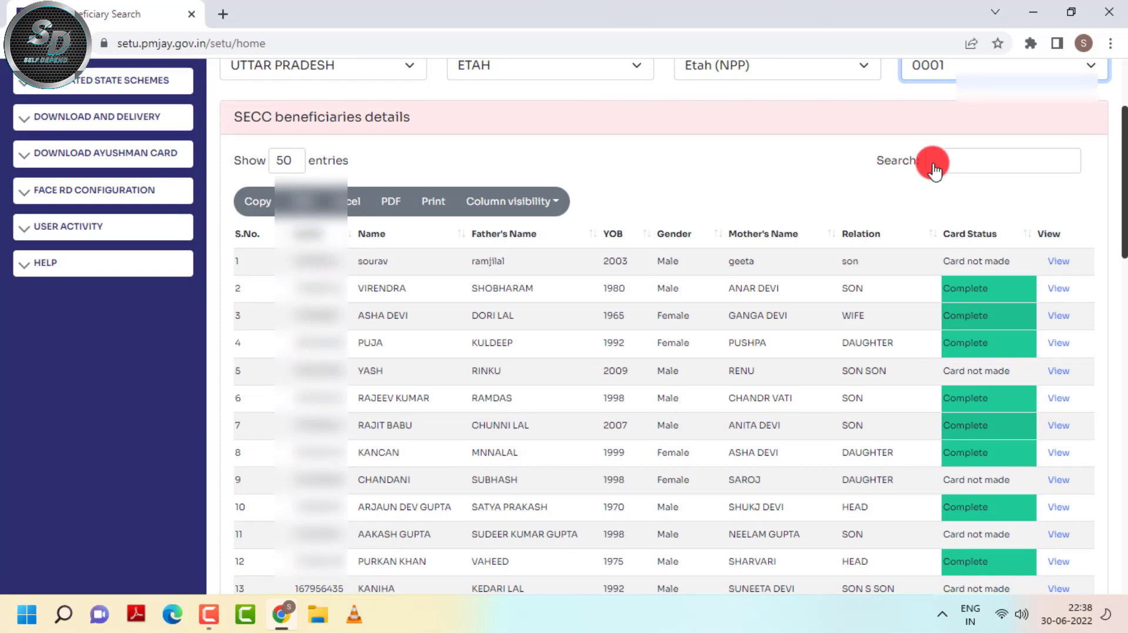
Filter the beneficiary table by the household head's name and open row 5's Link Your AADHAAR page
click(960, 158)
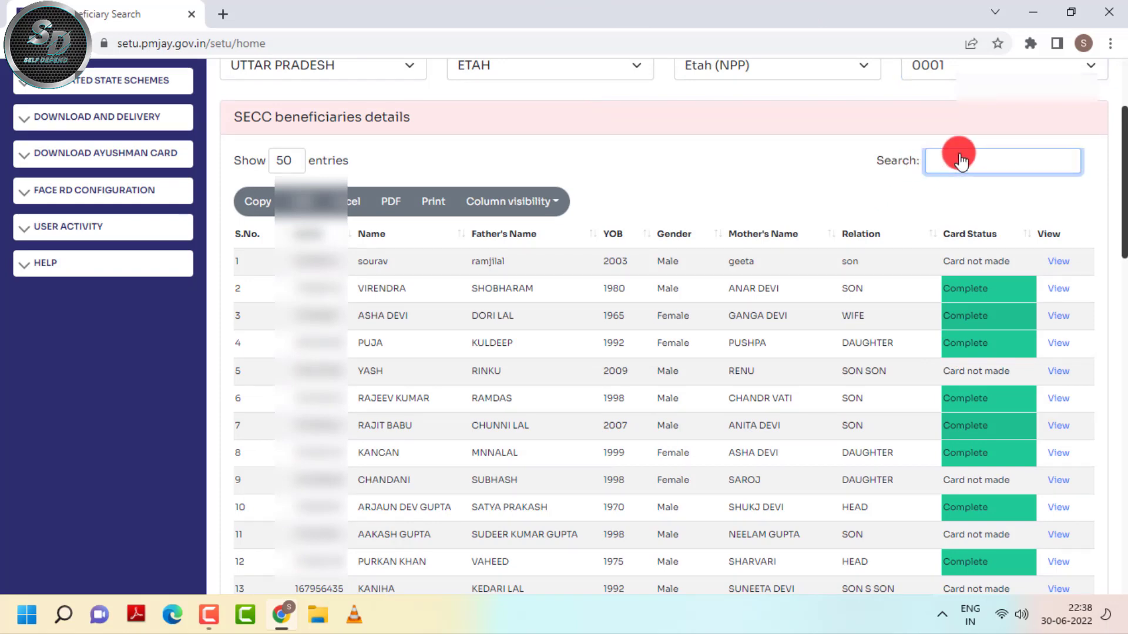
text(chiranji)
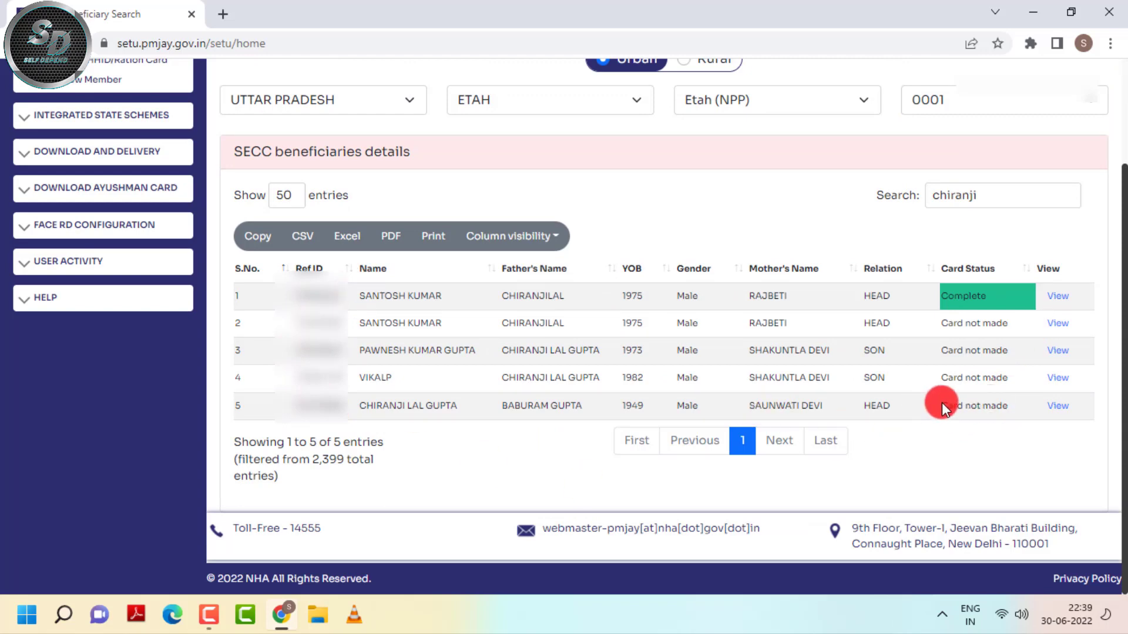
drag(941, 404, 1008, 411)
click(1050, 416)
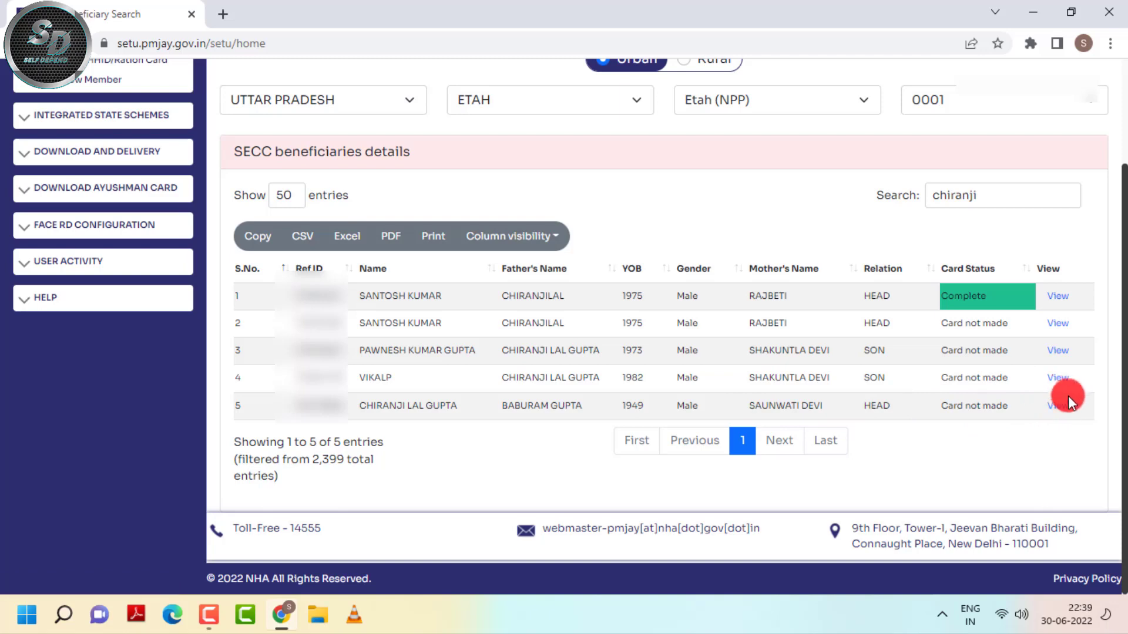
click(1054, 407)
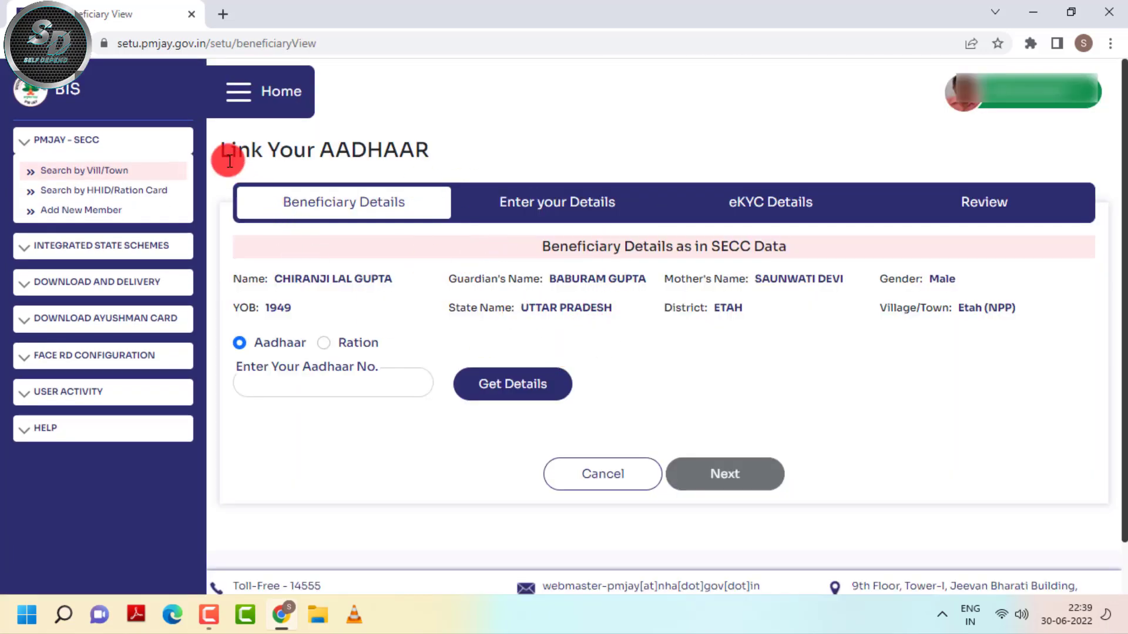
Review the beneficiary's name and try the ration card number linking option
drag(227, 157, 339, 152)
scroll(340, 152, down, 1)
click(364, 174)
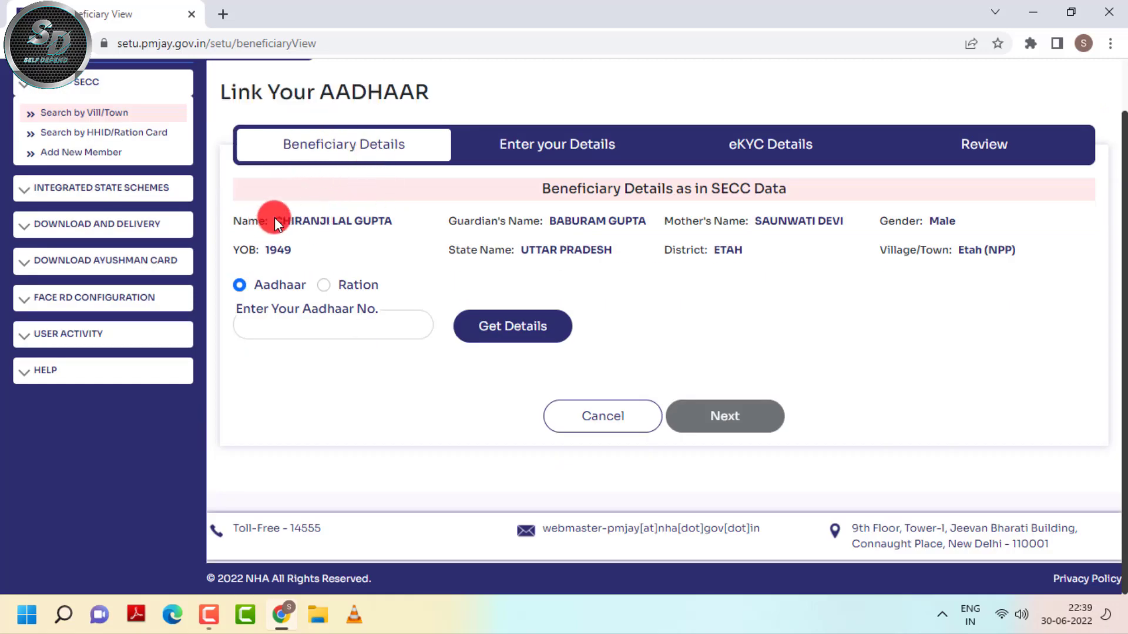
drag(283, 221, 409, 226)
click(324, 286)
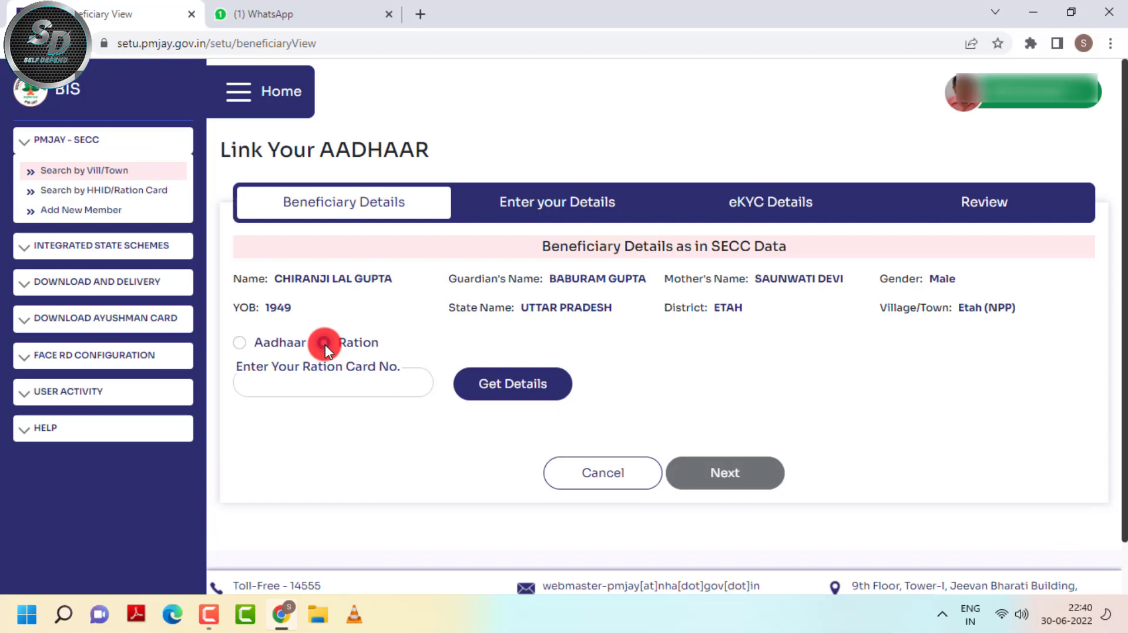
click(343, 395)
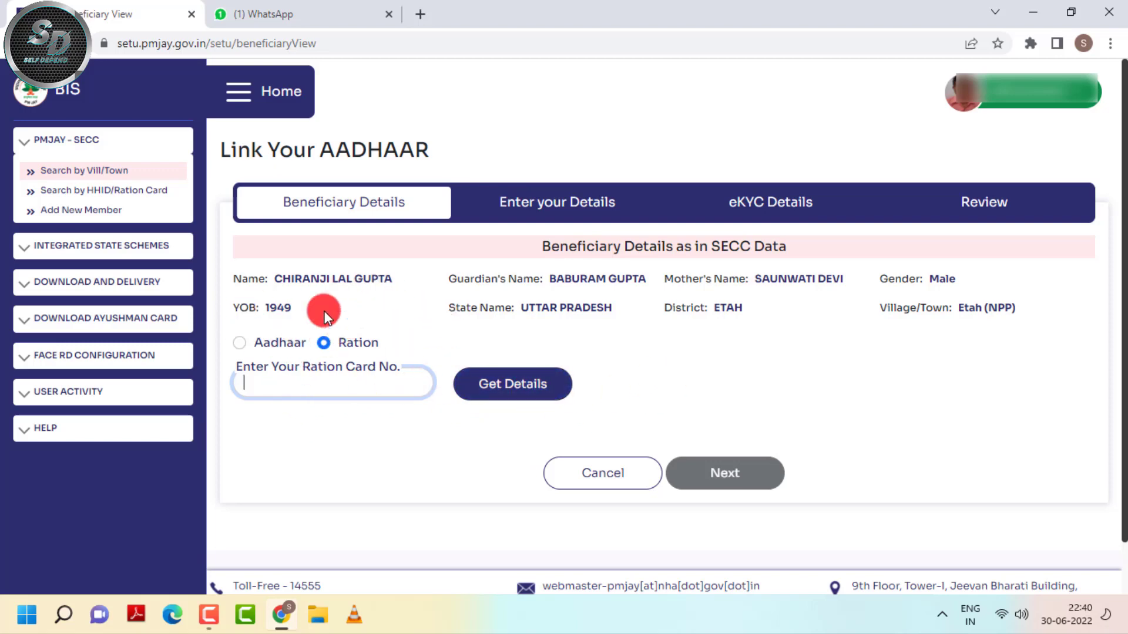
Switch back to Aadhaar linking, fill in the saved Aadhaar number and fetch matching family records
click(240, 346)
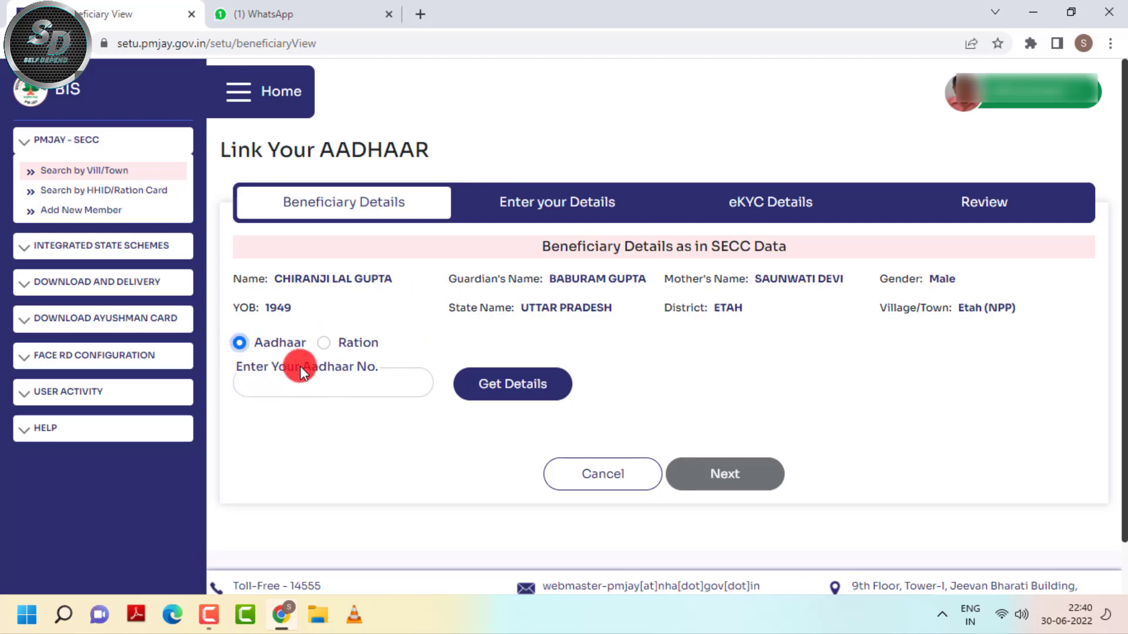
click(289, 383)
click(359, 423)
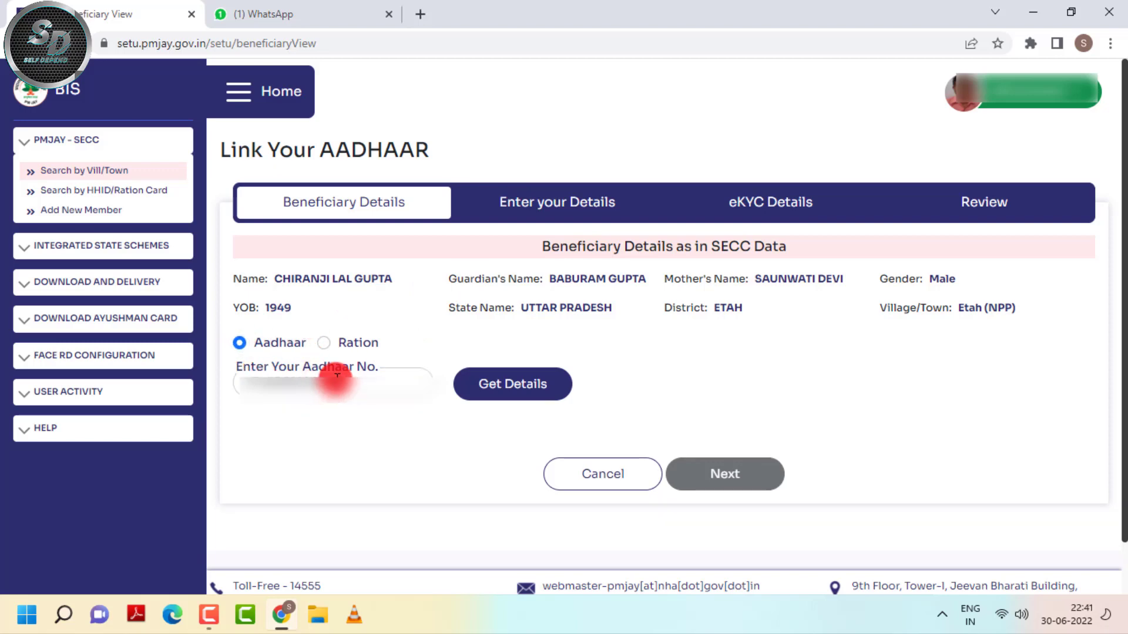
click(491, 405)
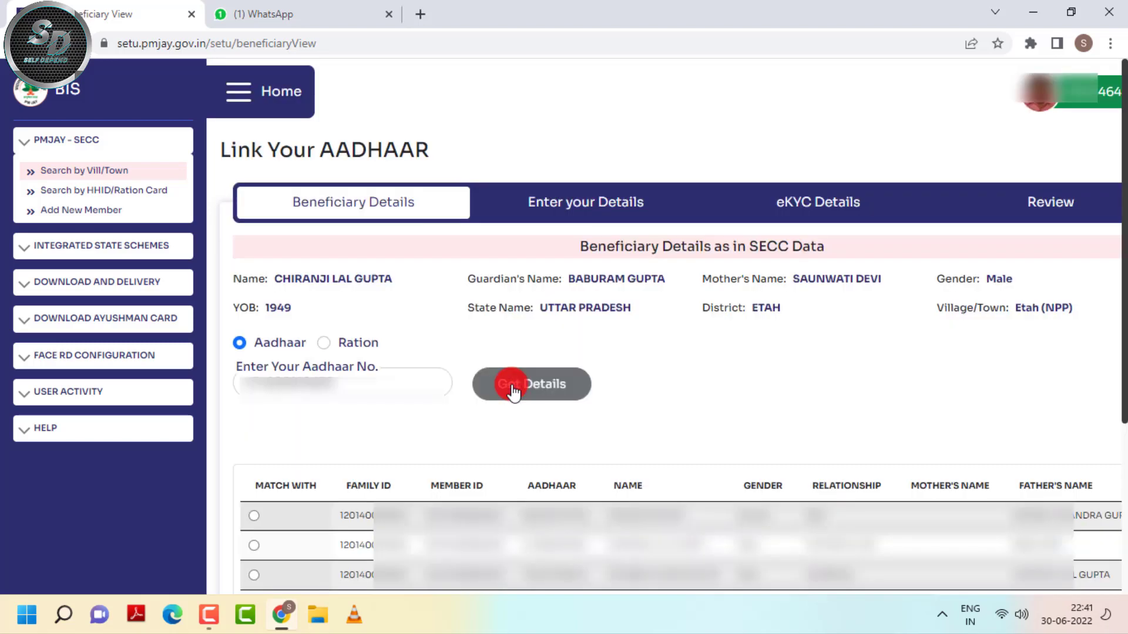
Match the beneficiary to the second family member record and proceed to Enter your Details
scroll(515, 386, down, 3)
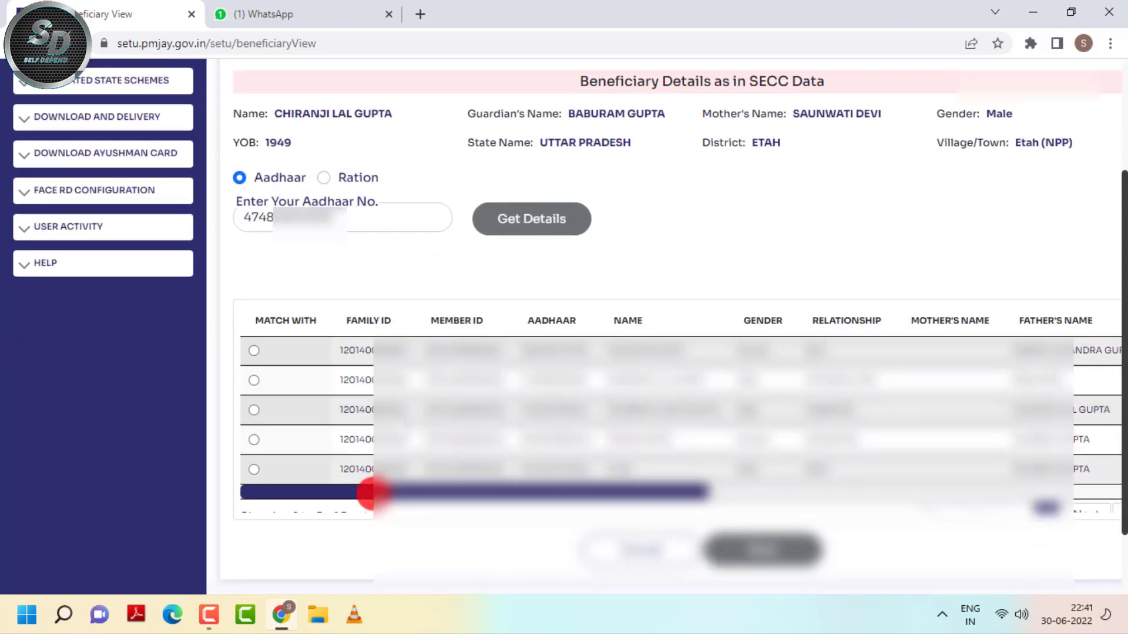
drag(365, 492, 331, 491)
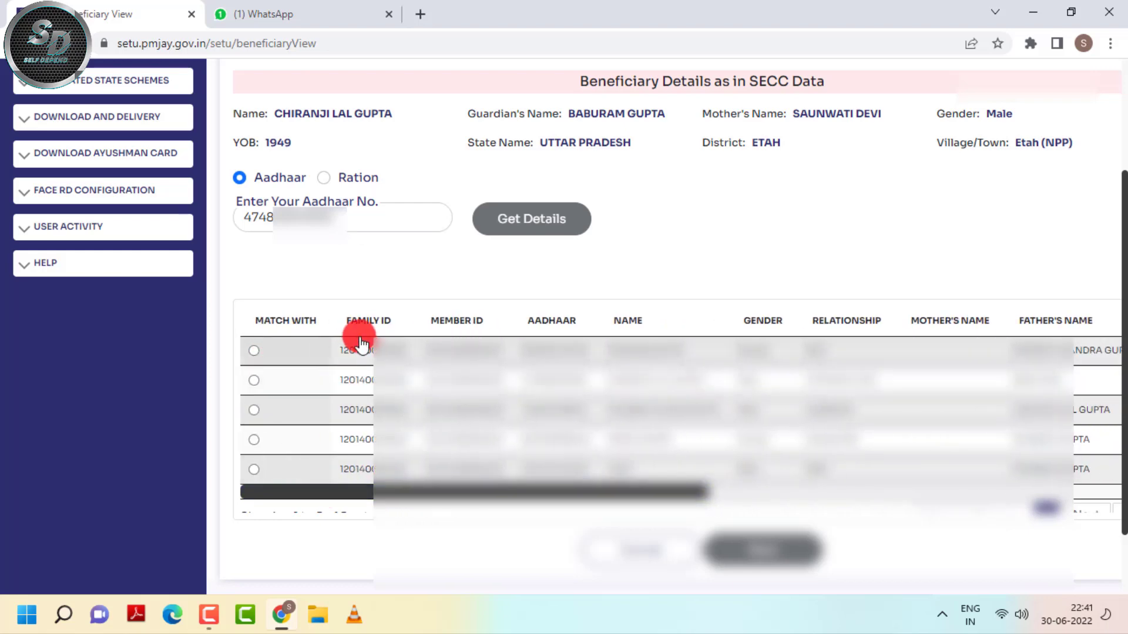
drag(360, 492, 576, 479)
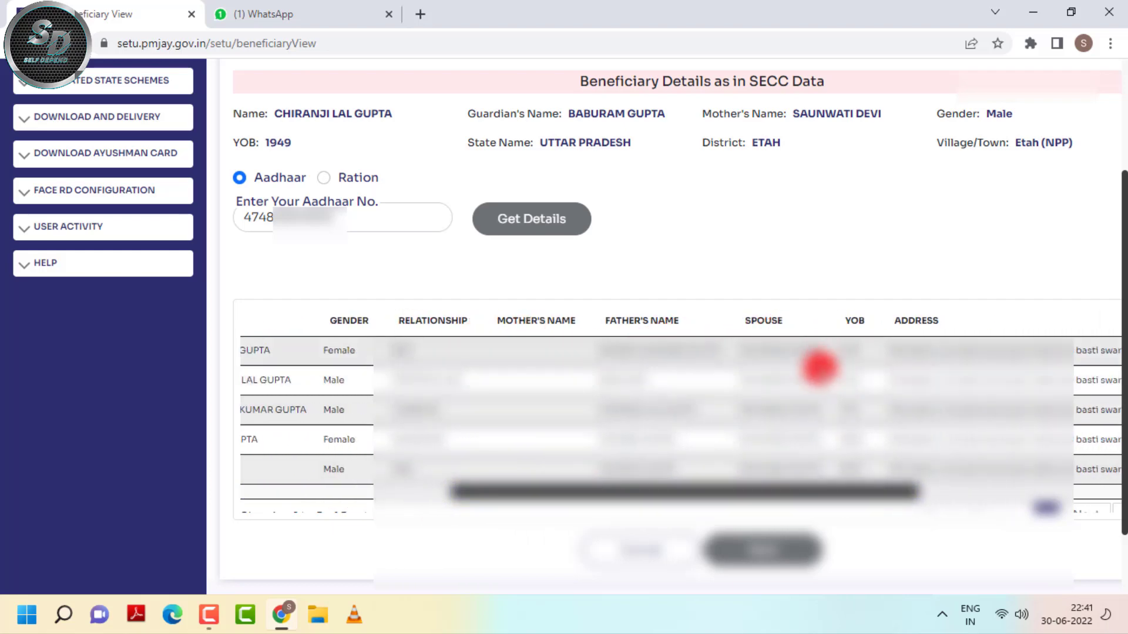
drag(649, 491, 921, 470)
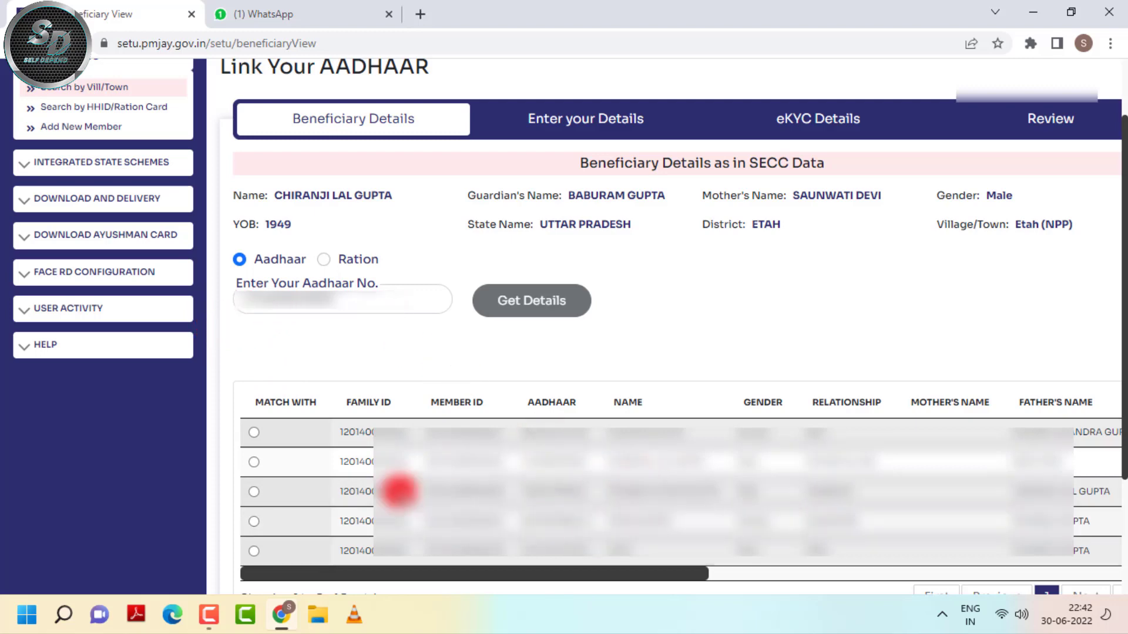
click(254, 462)
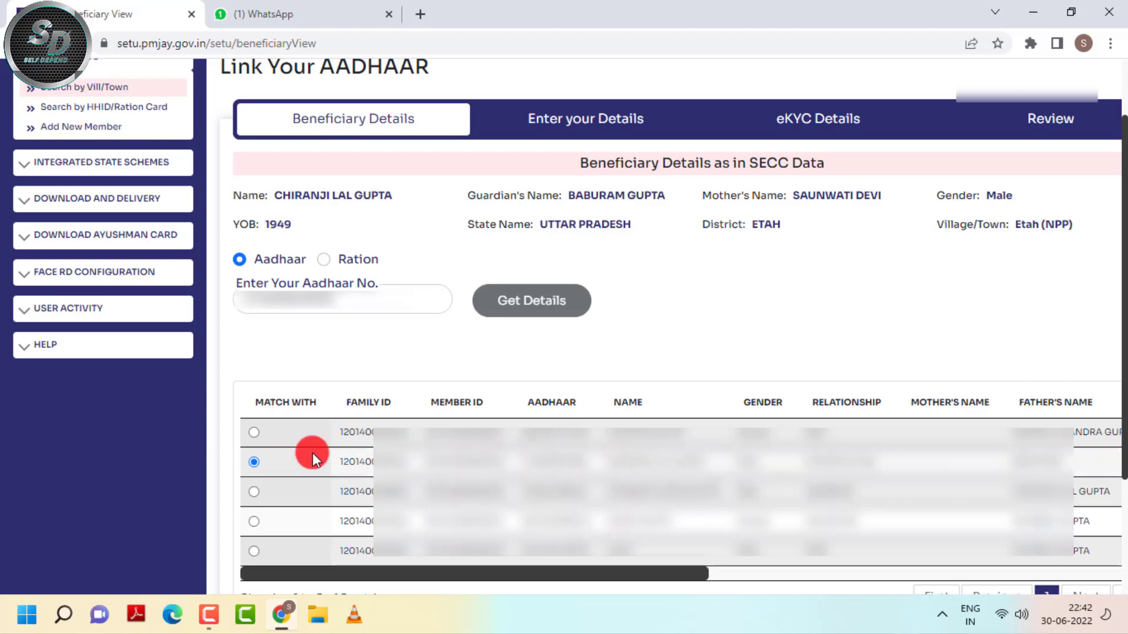
scroll(486, 403, down, 2)
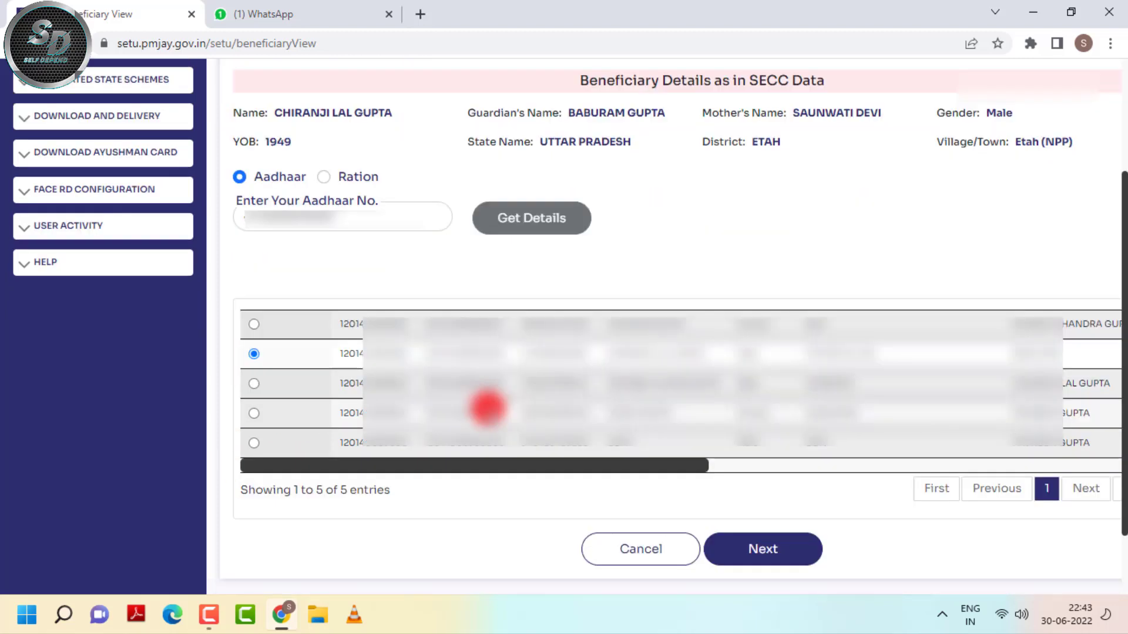
scroll(680, 439, down, 1)
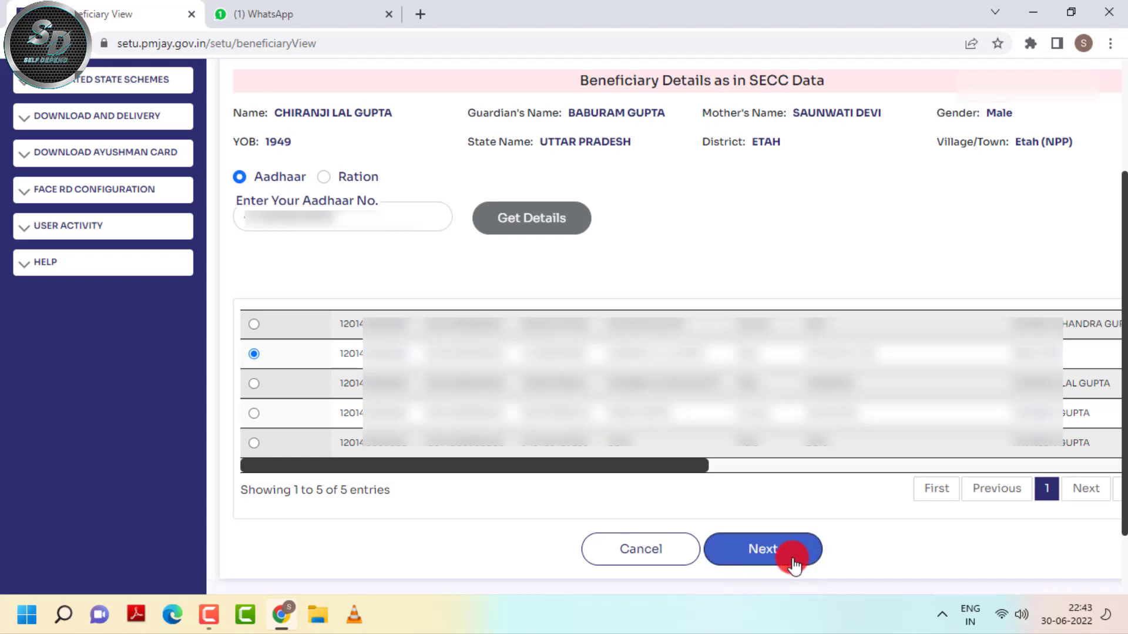
click(793, 566)
scroll(706, 449, up, 2)
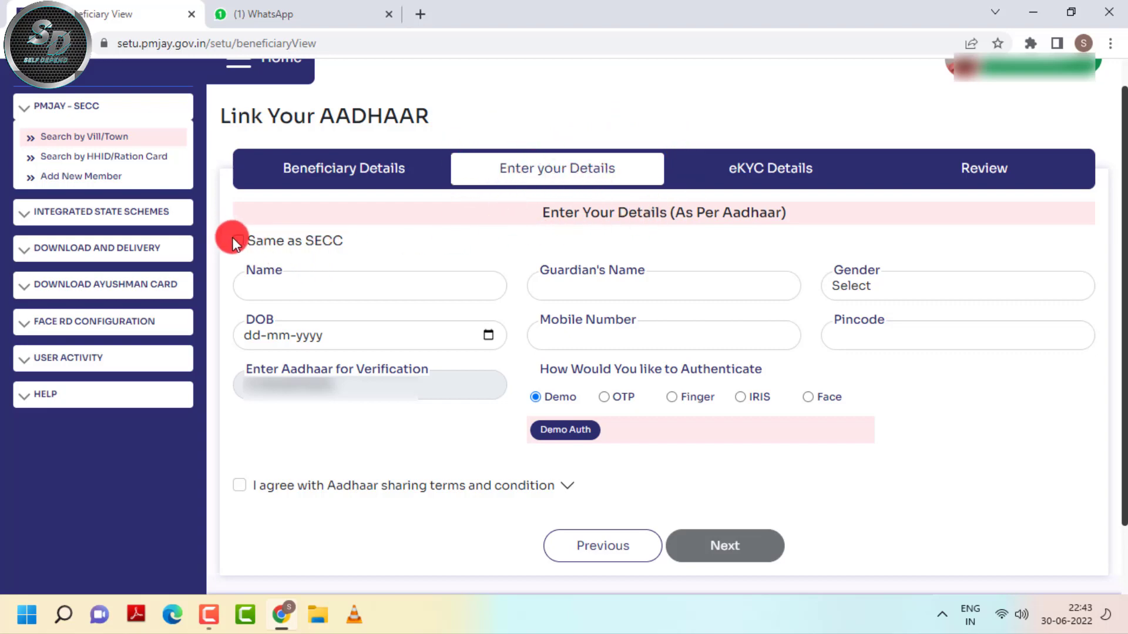
Fill the details form from SECC data using Same as SECC and check the auto-filled name
click(329, 287)
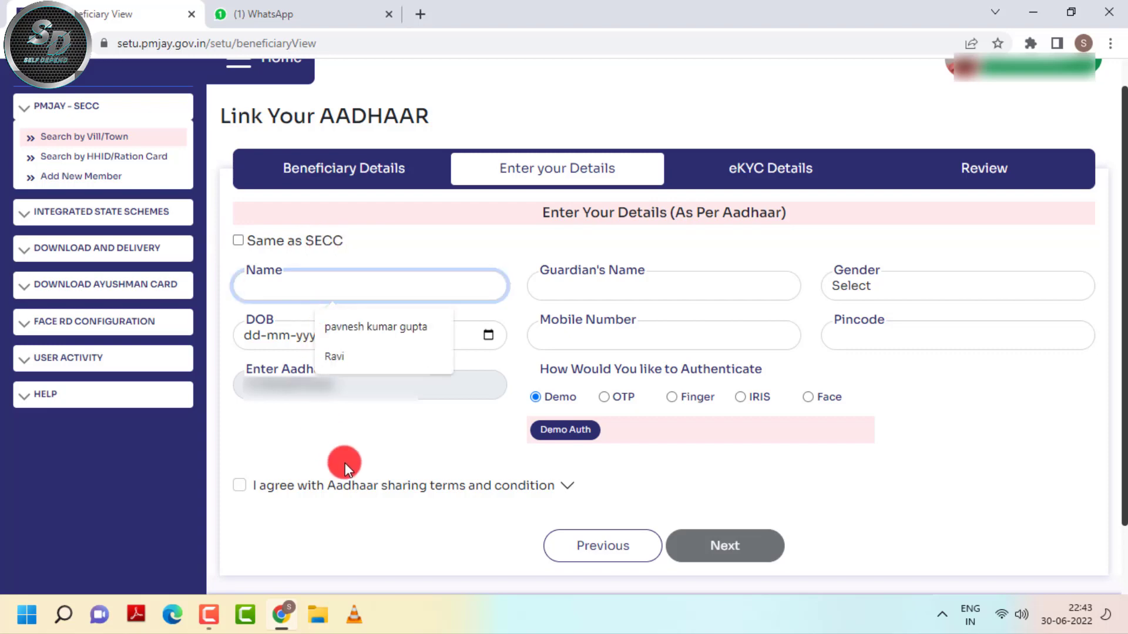
click(345, 463)
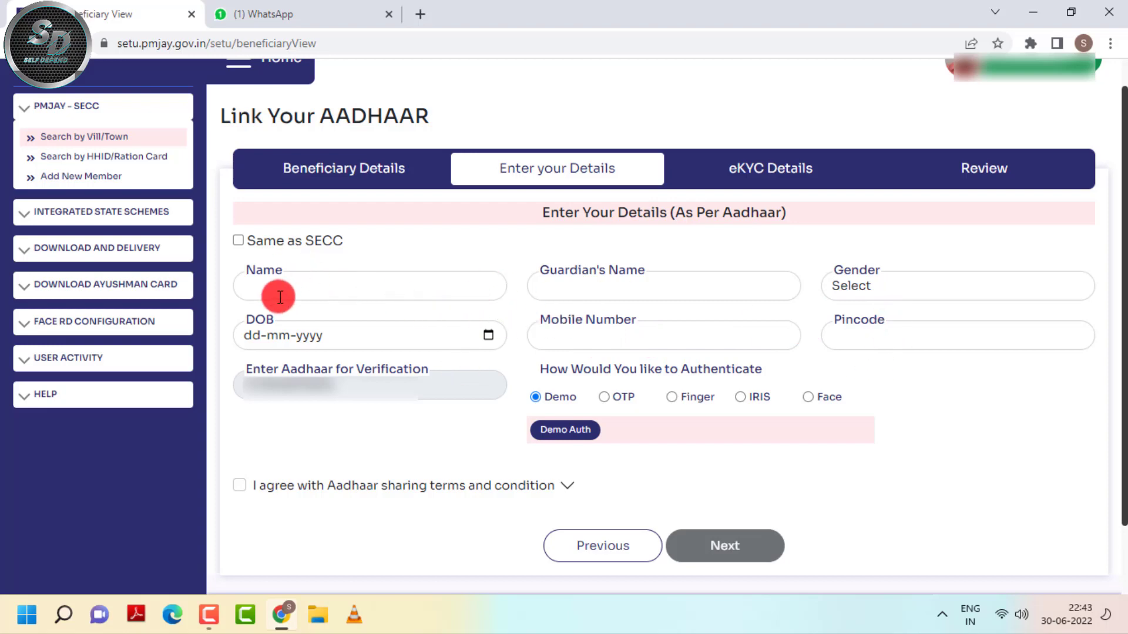
click(238, 242)
click(247, 284)
drag(246, 284, 441, 285)
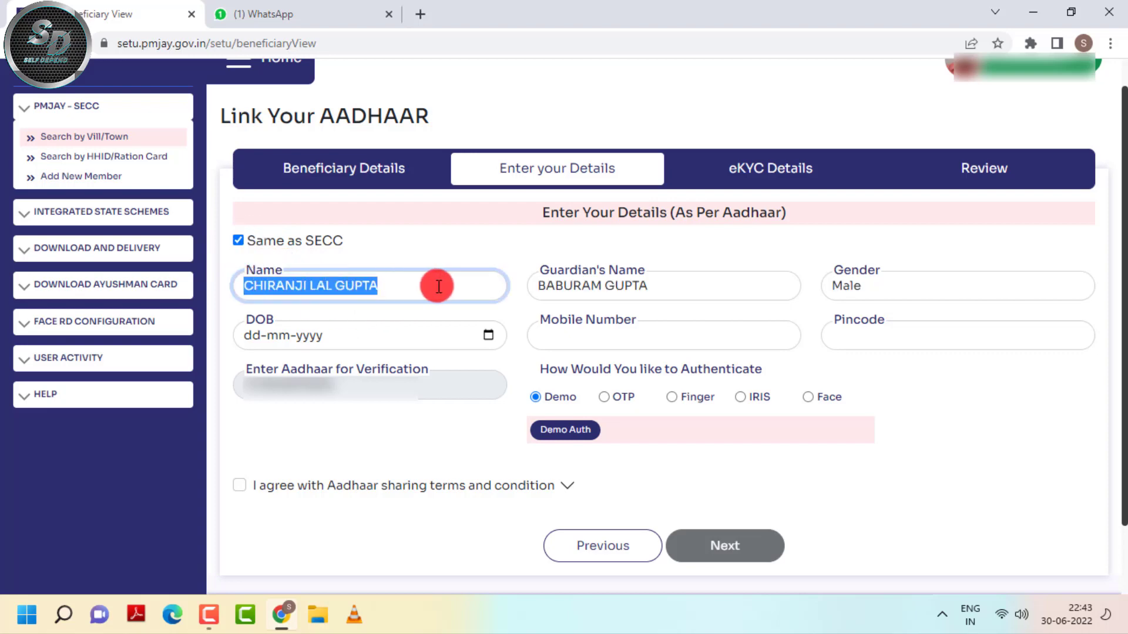
click(788, 294)
Enter the date of birth and pincode, then select OTP as the Aadhaar authentication method
click(252, 336)
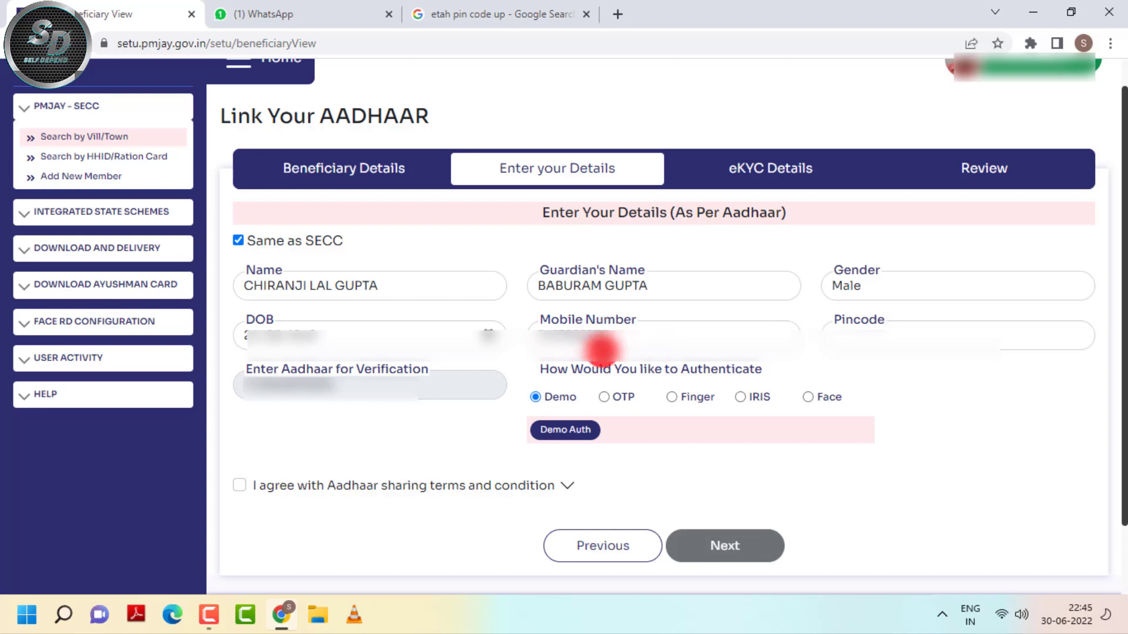
click(858, 342)
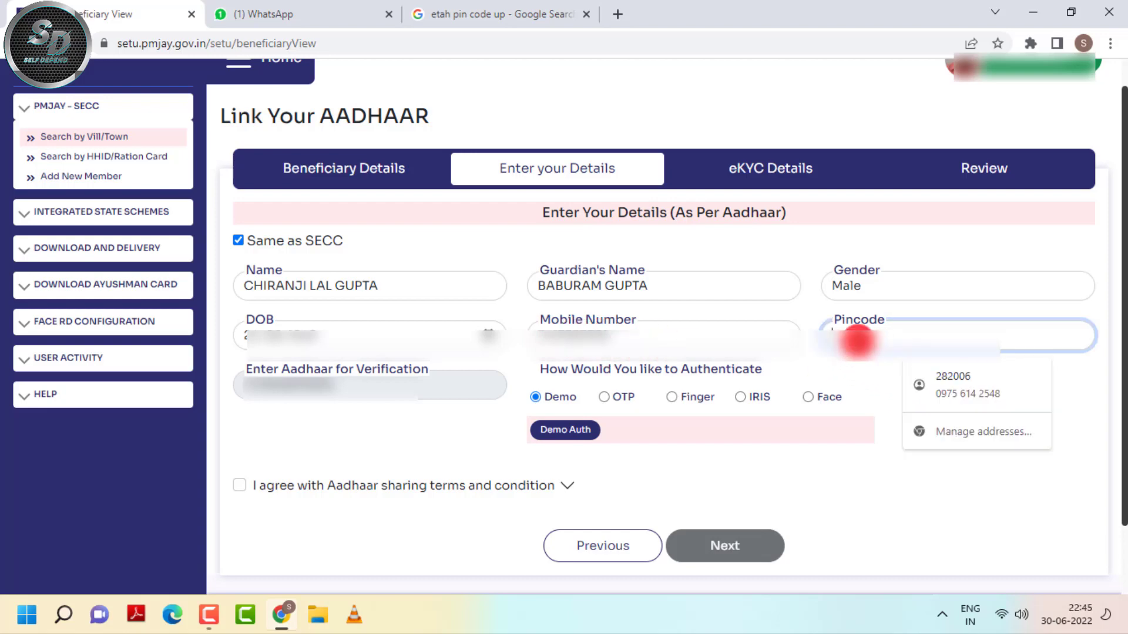
key(ctrl+v)
click(940, 454)
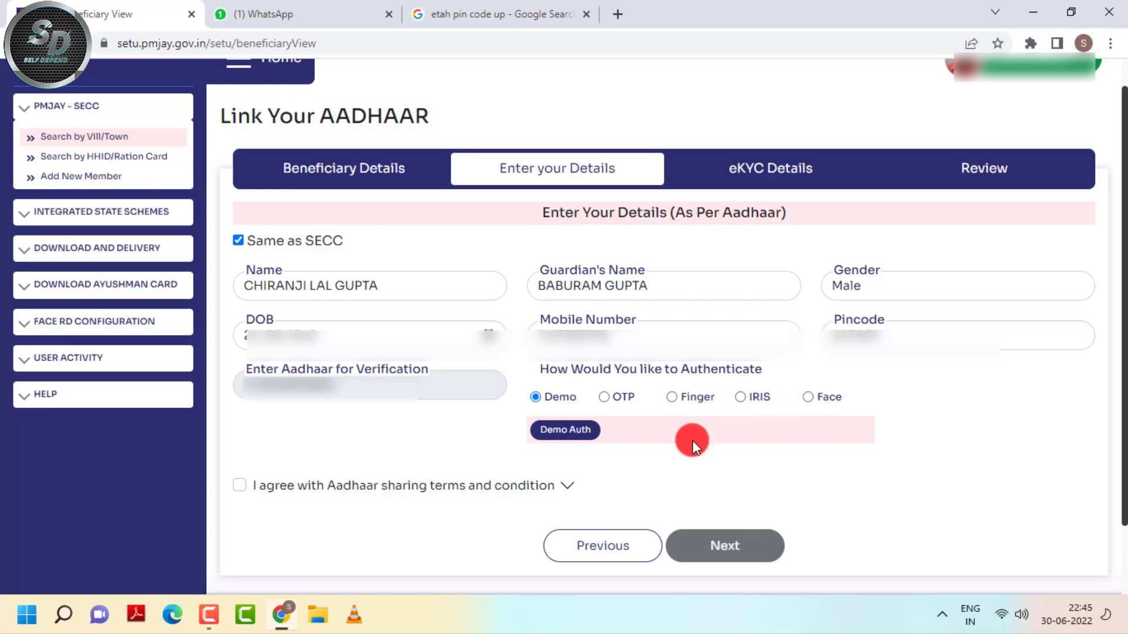
click(604, 397)
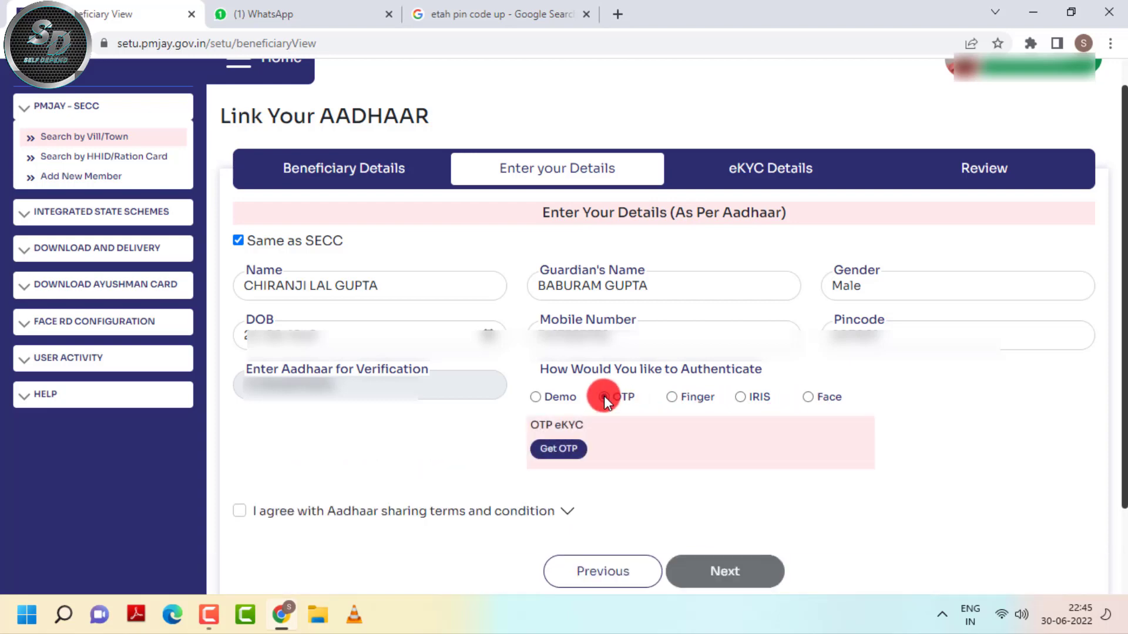
Request the Aadhaar OTP, accept the Aadhaar sharing terms and continue to eKYC Details
click(559, 450)
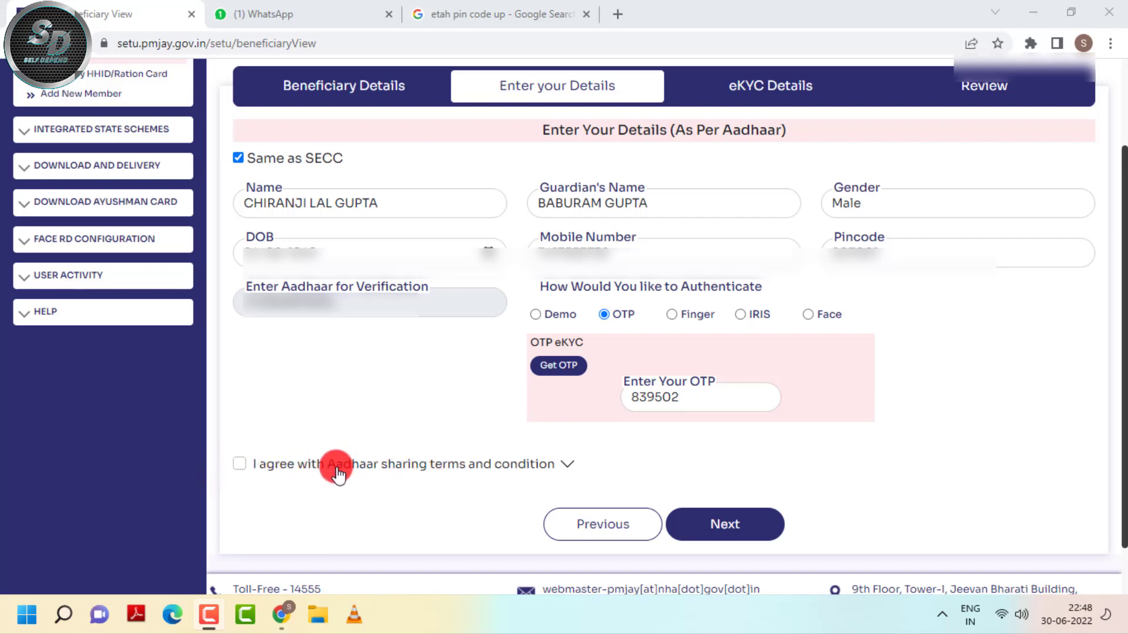
click(240, 464)
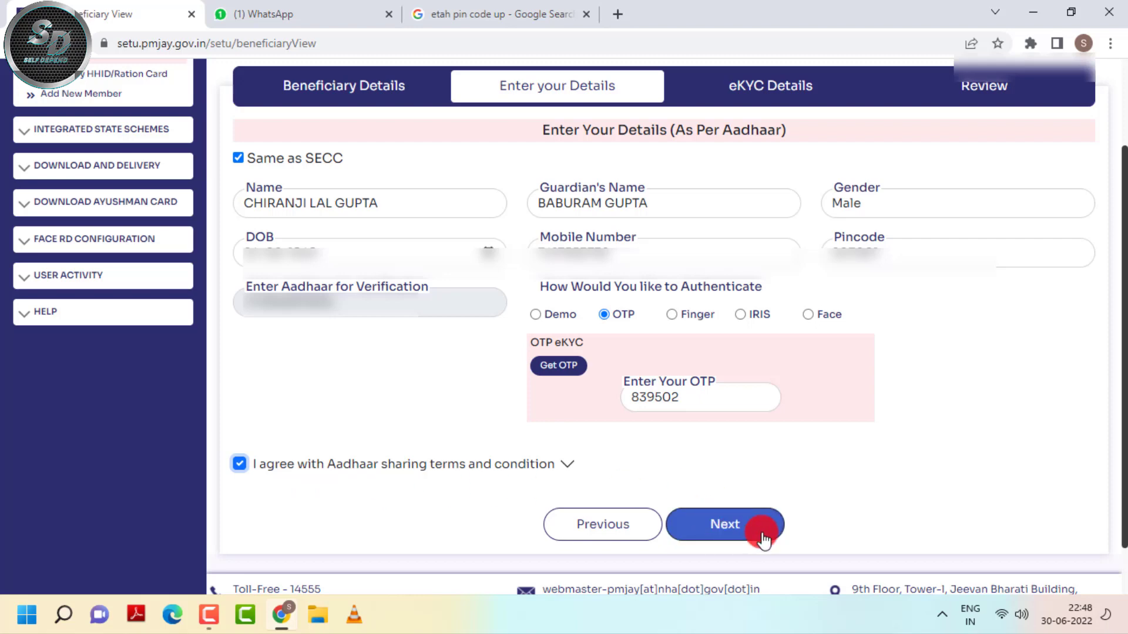
click(743, 536)
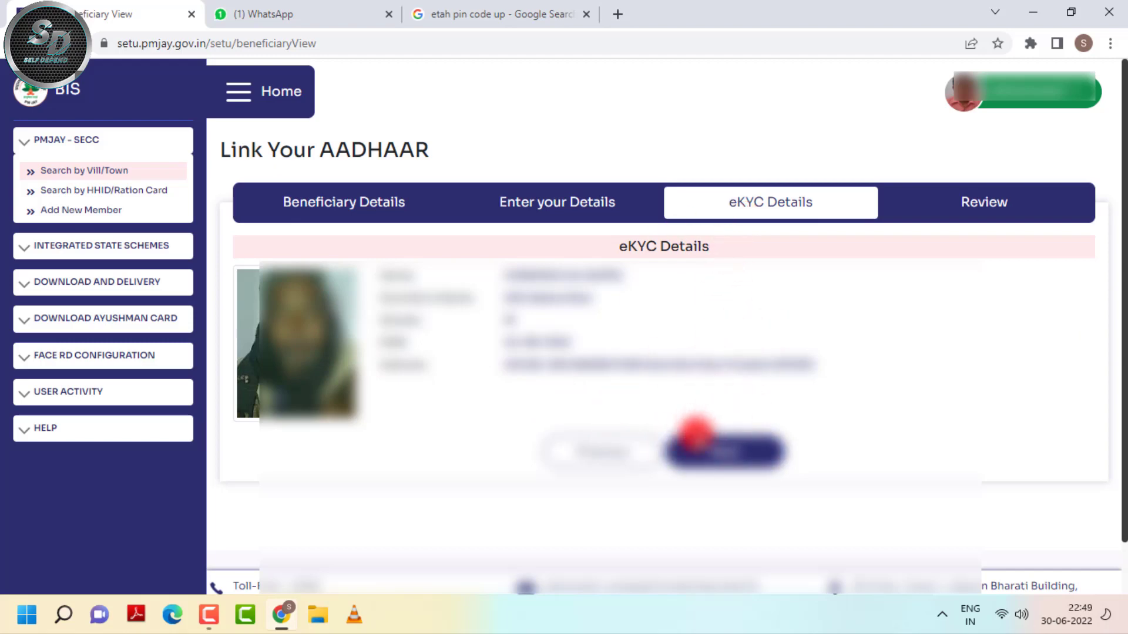
click(698, 441)
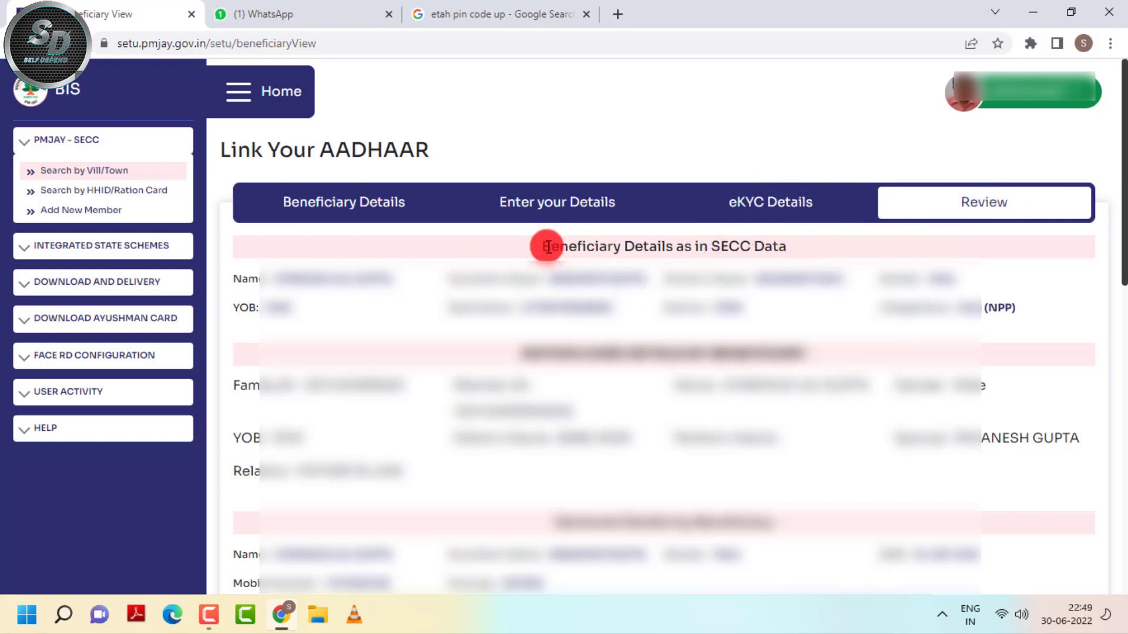
drag(548, 248, 681, 250)
click(684, 250)
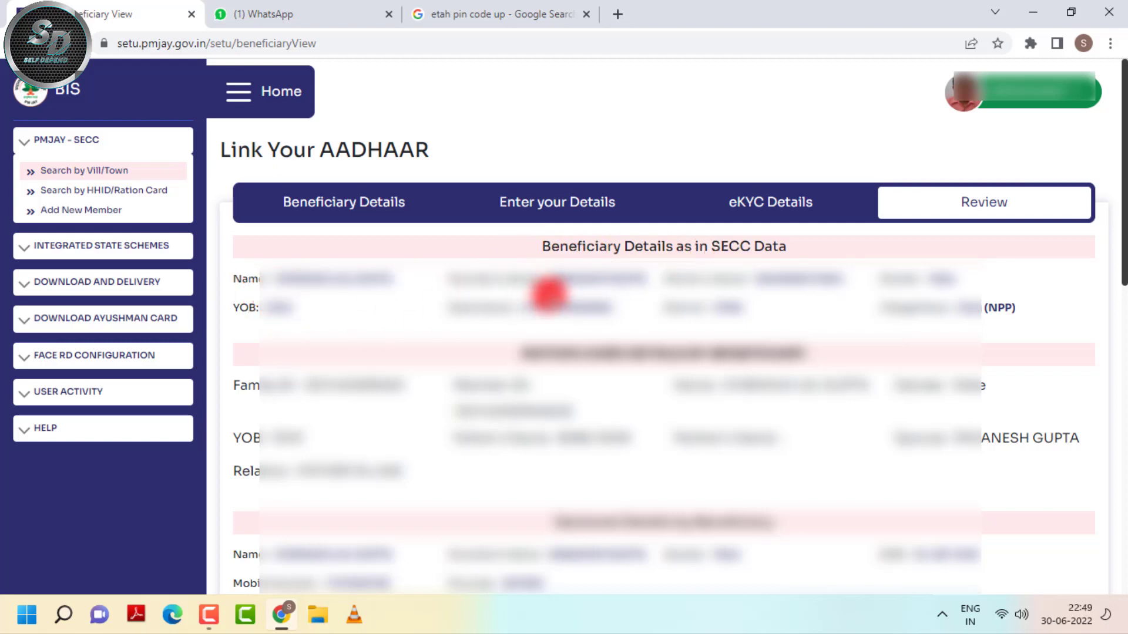
drag(522, 353, 684, 352)
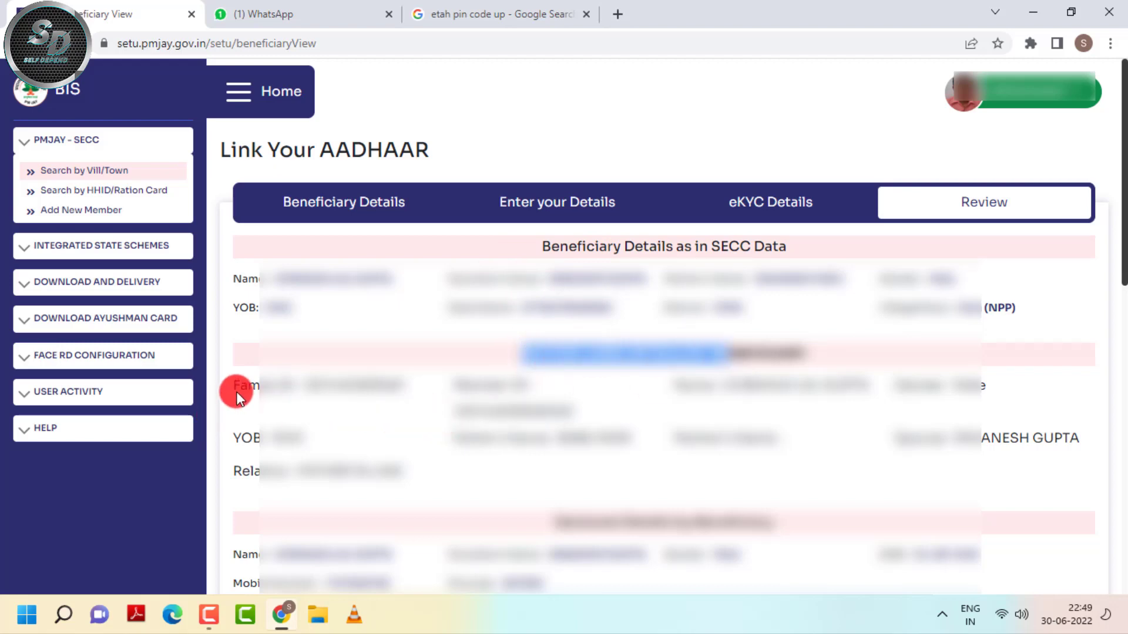
drag(235, 388, 294, 385)
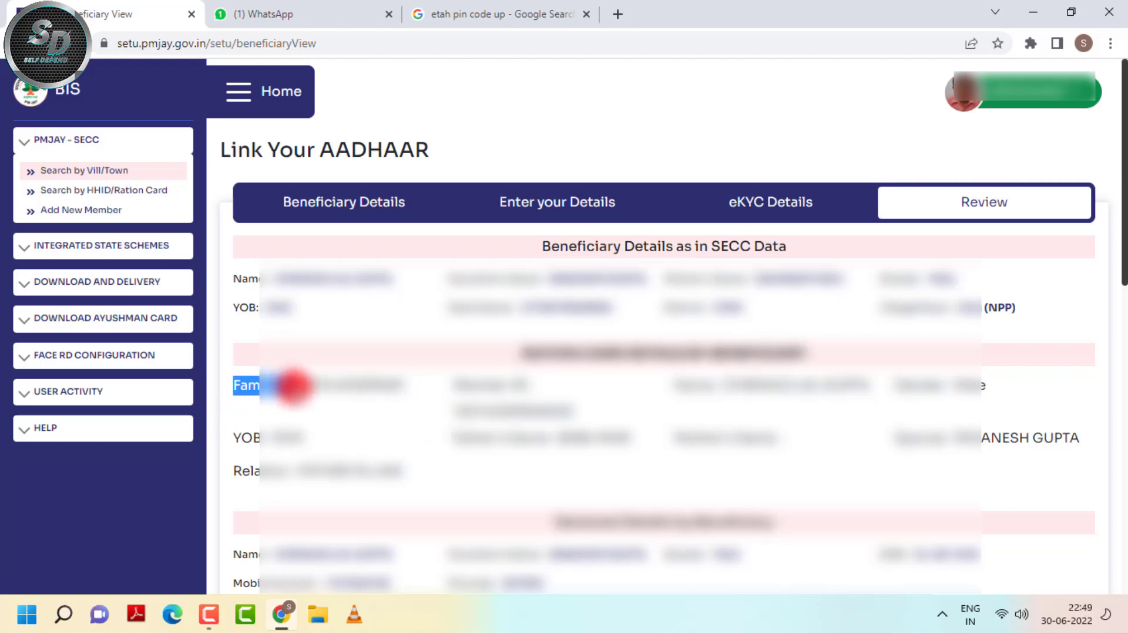
click(300, 385)
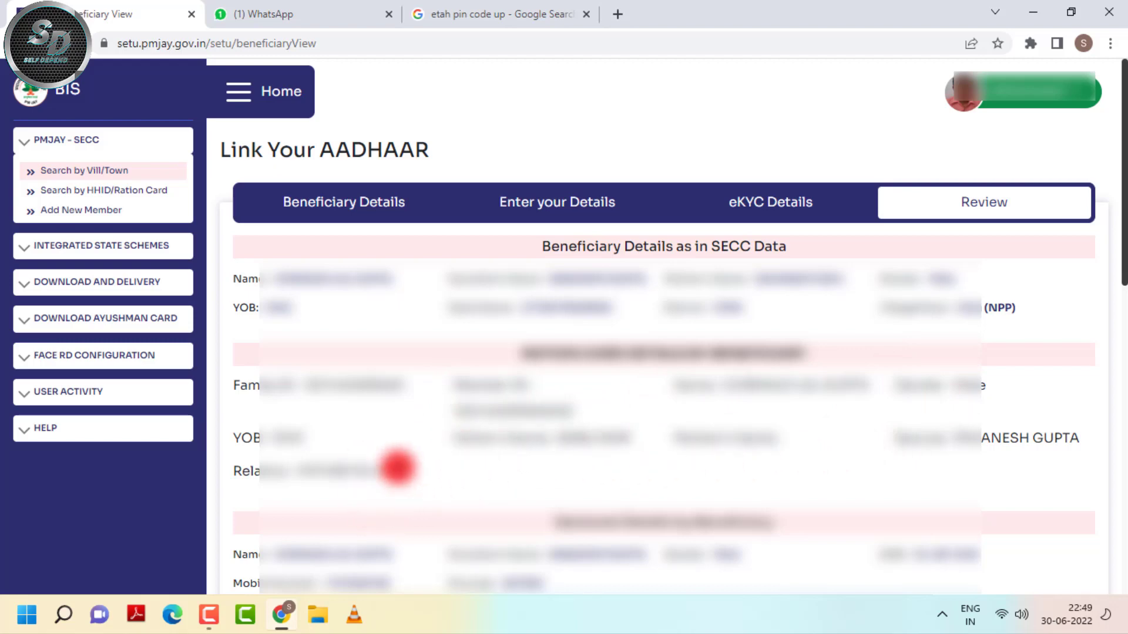
scroll(397, 469, down, 4)
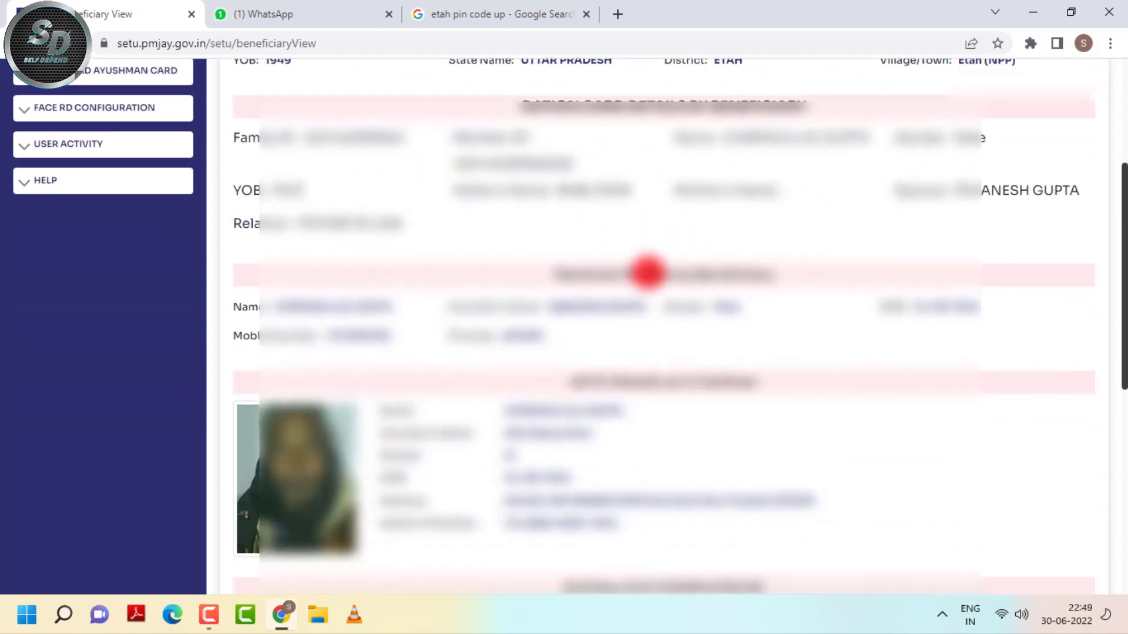
mouse_move(648, 272)
mouse_down()
mouse_move(607, 282)
mouse_move(667, 268)
mouse_up()
click(667, 268)
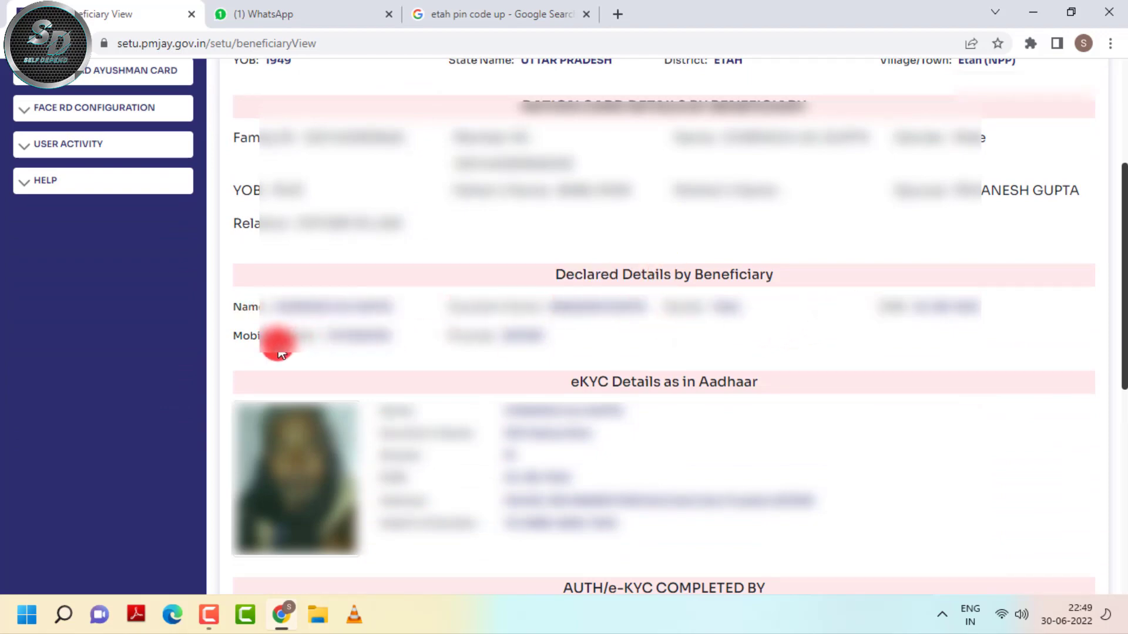
scroll(596, 371, down, 1)
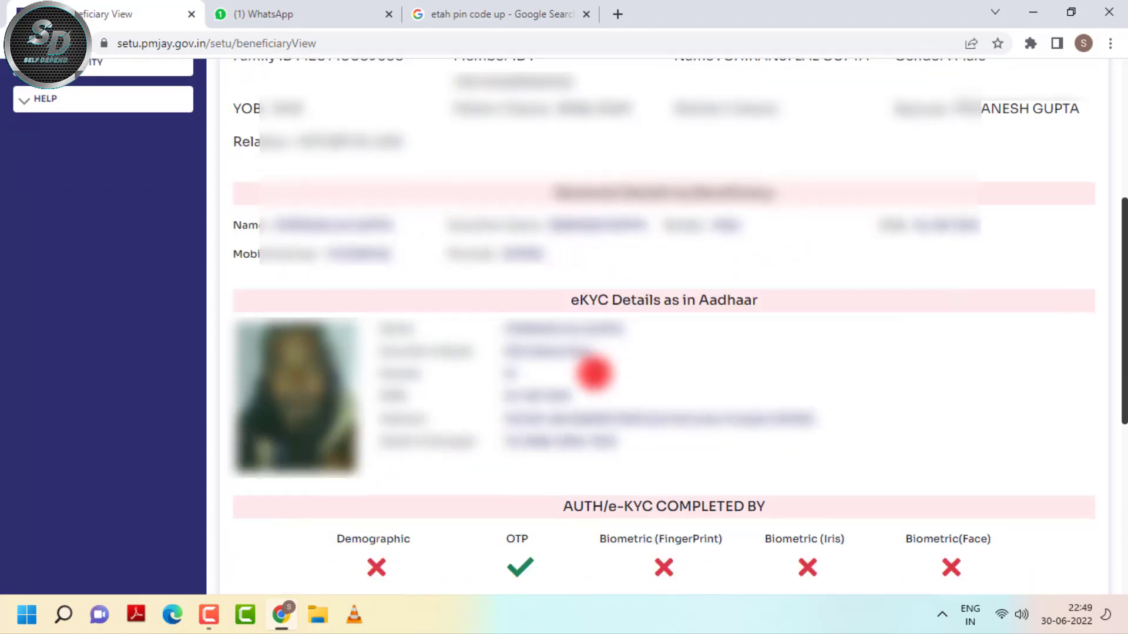
drag(572, 305, 709, 306)
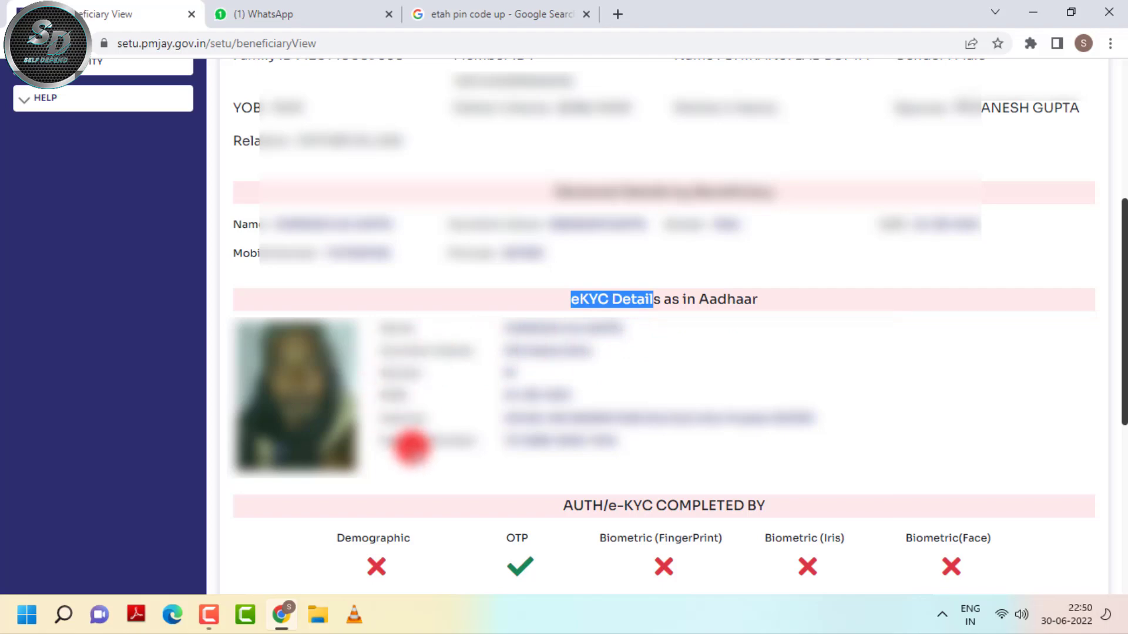
scroll(419, 438, down, 2)
scroll(468, 405, down, 2)
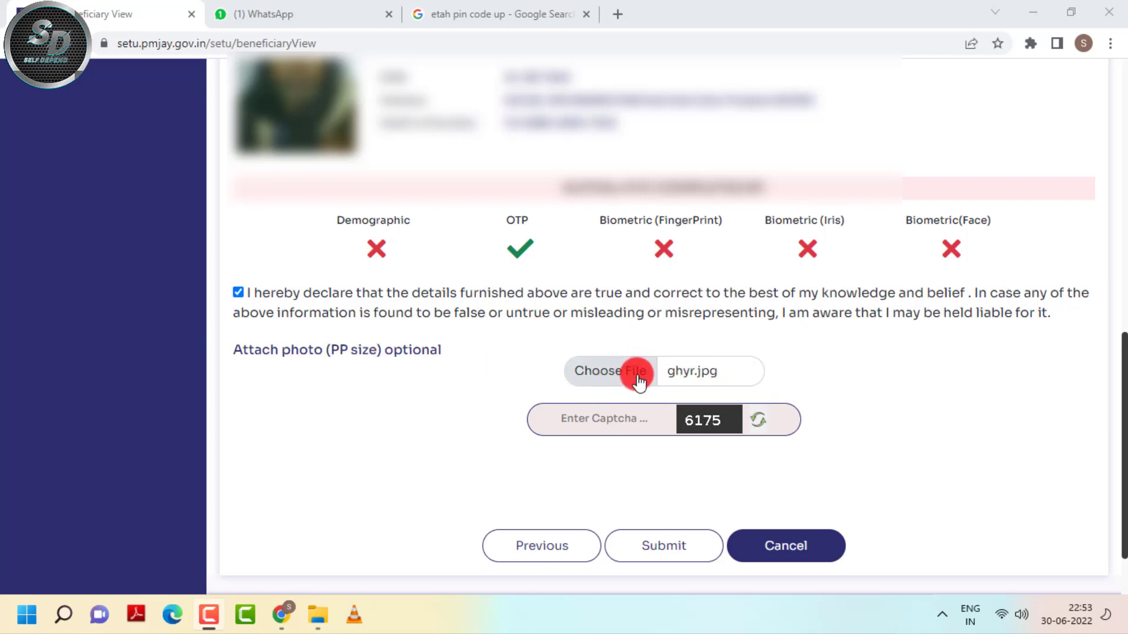
Enter the captcha, submit the Ayushman card application and review the issued reference ID
click(603, 421)
text(6175)
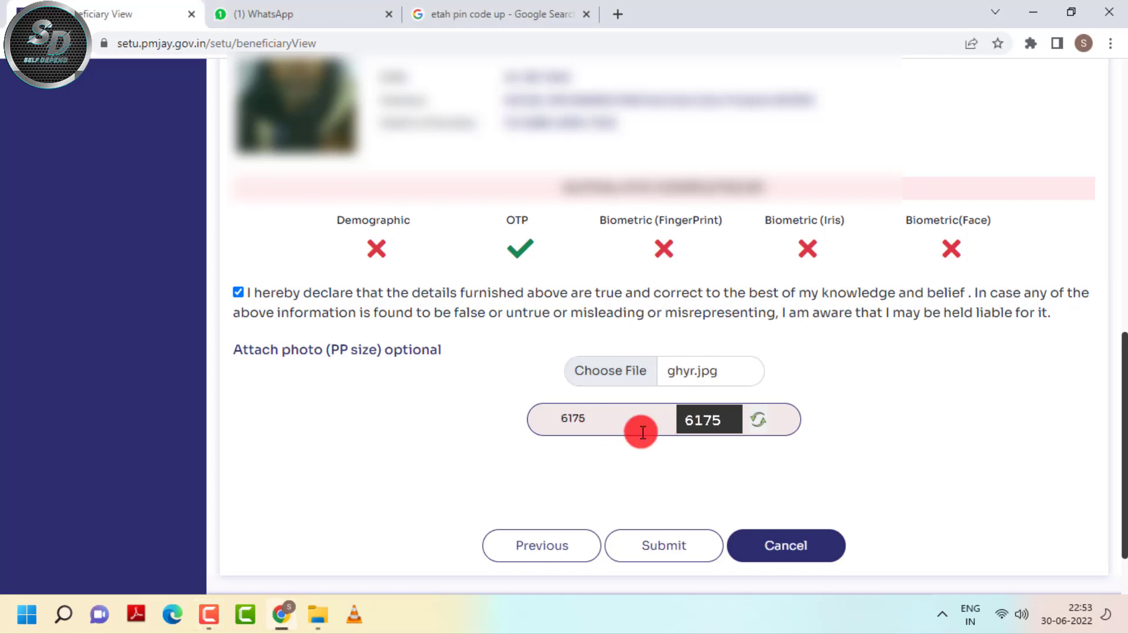
click(670, 558)
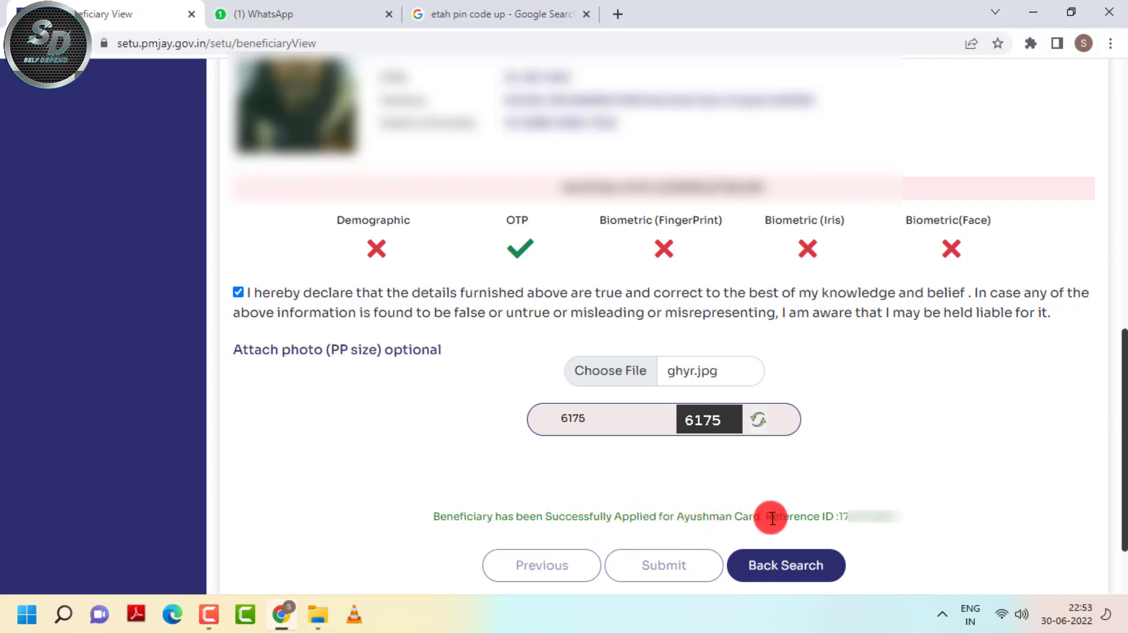
drag(772, 518, 863, 514)
click(901, 517)
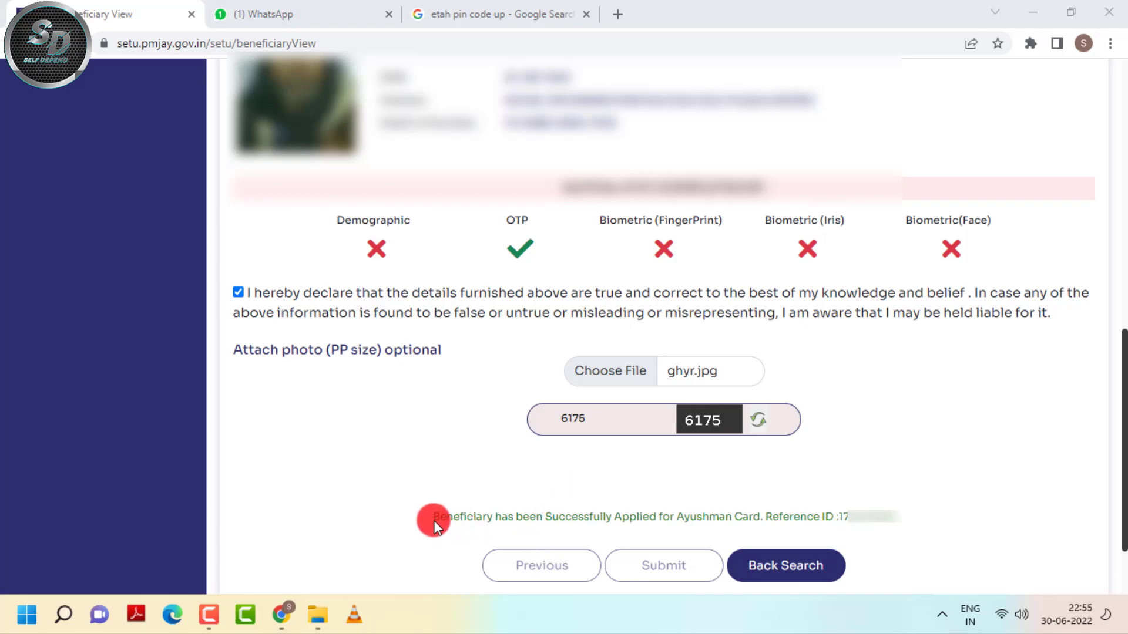
drag(433, 520, 506, 527)
click(510, 527)
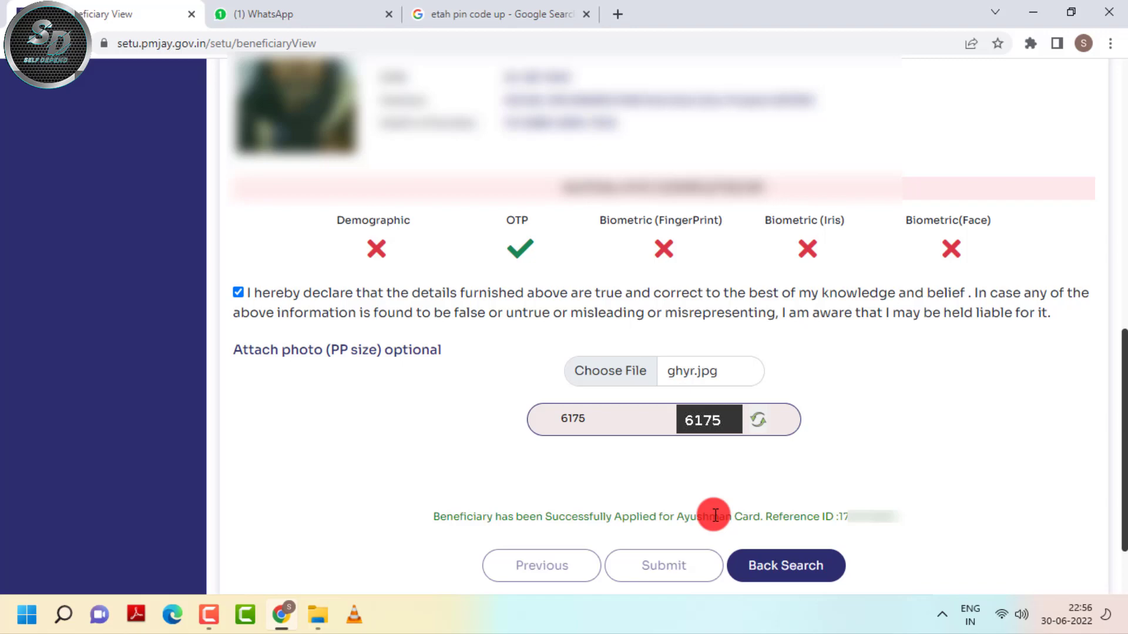
scroll(715, 516, down, 2)
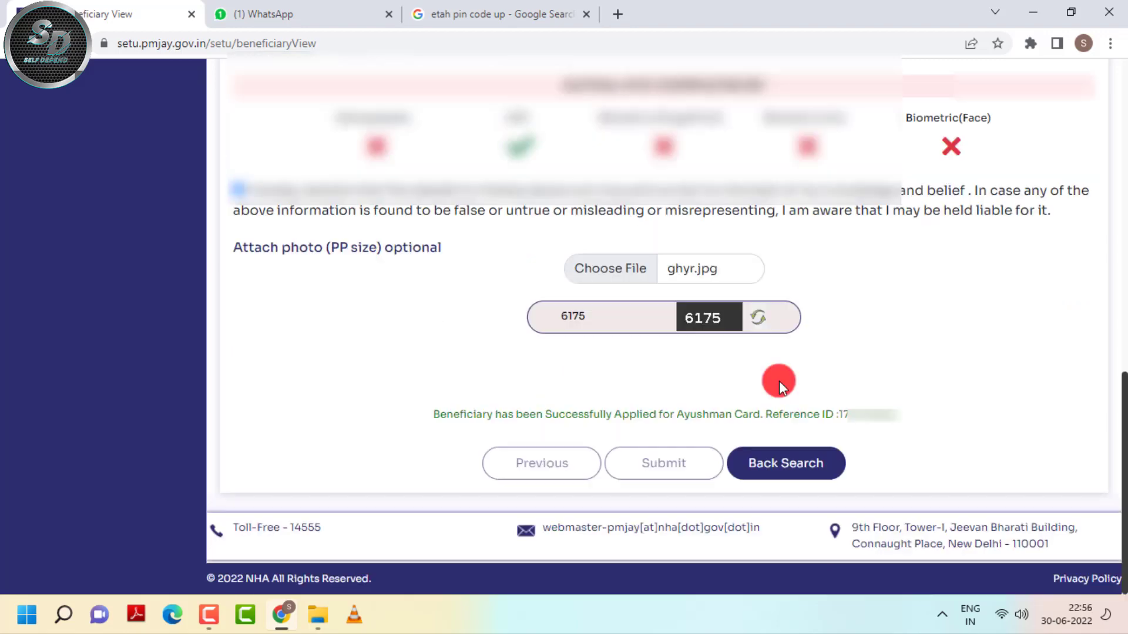
Return to the search home page and go to Download Ayushman Card in the sidebar
click(781, 468)
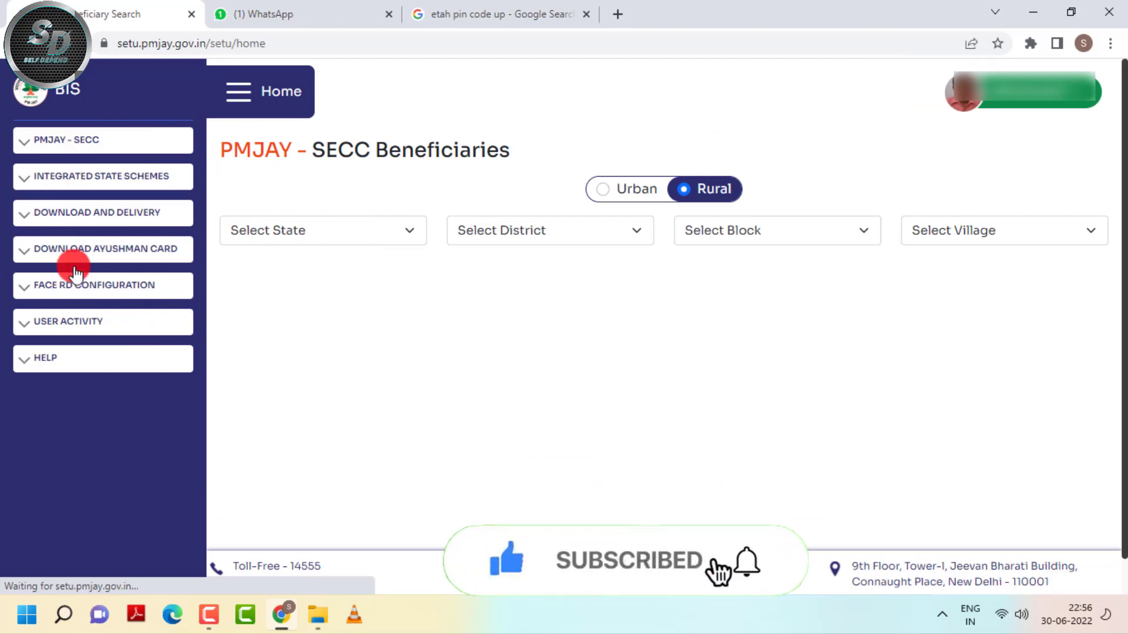
click(30, 249)
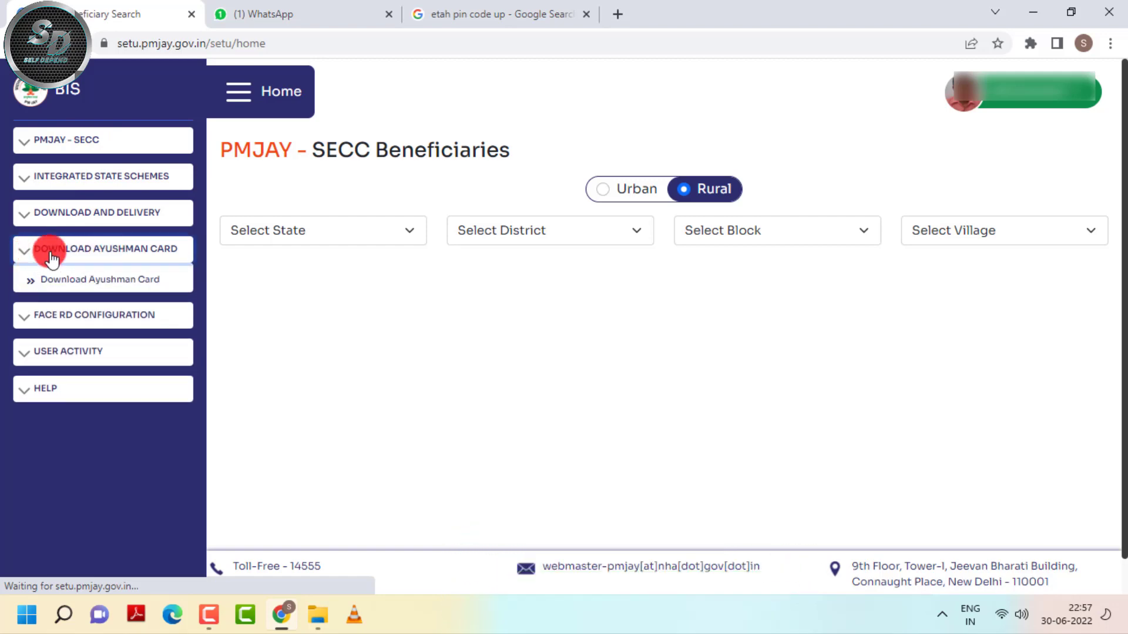
click(77, 284)
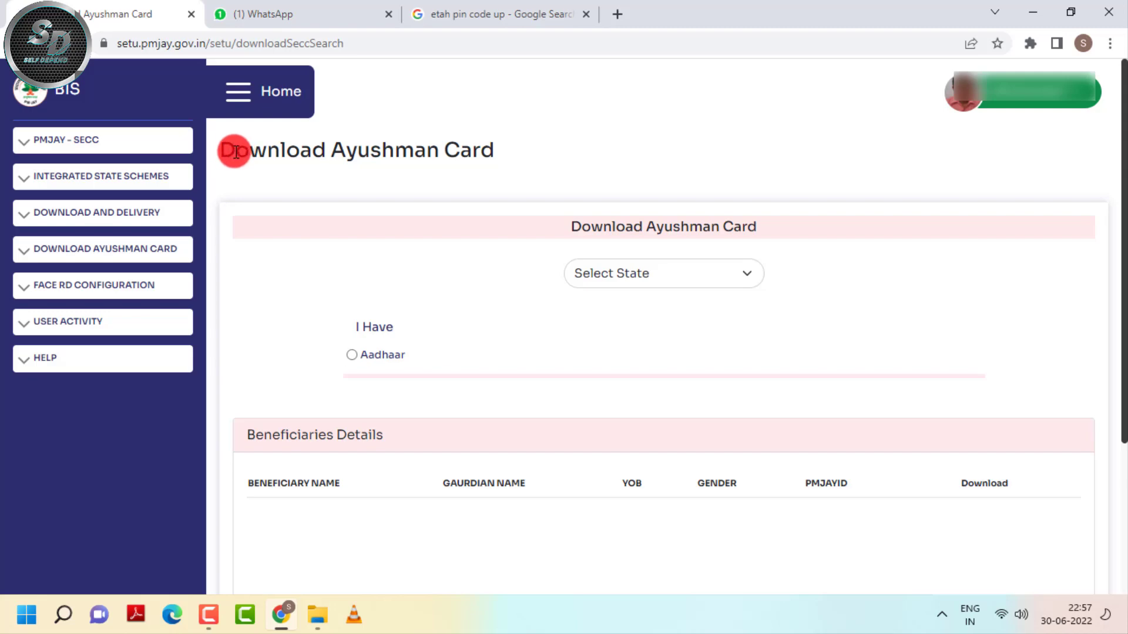
Select UTTAR PRADESH, choose the Aadhaar option and fill in the saved Aadhaar number
drag(236, 153, 346, 150)
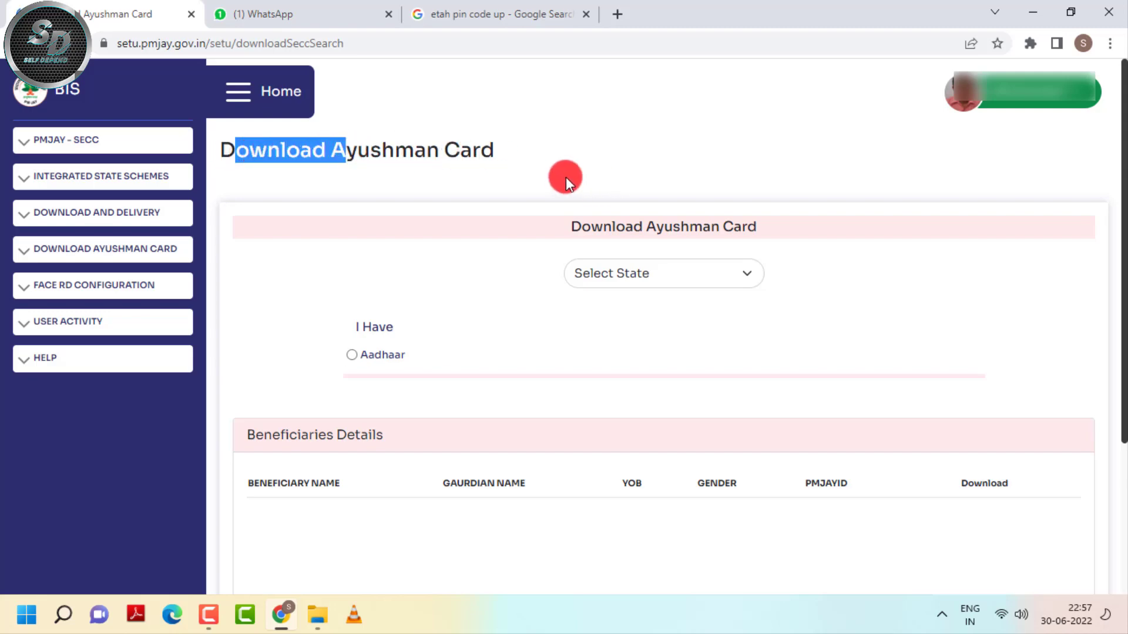
scroll(646, 241, down, 1)
click(623, 194)
click(617, 421)
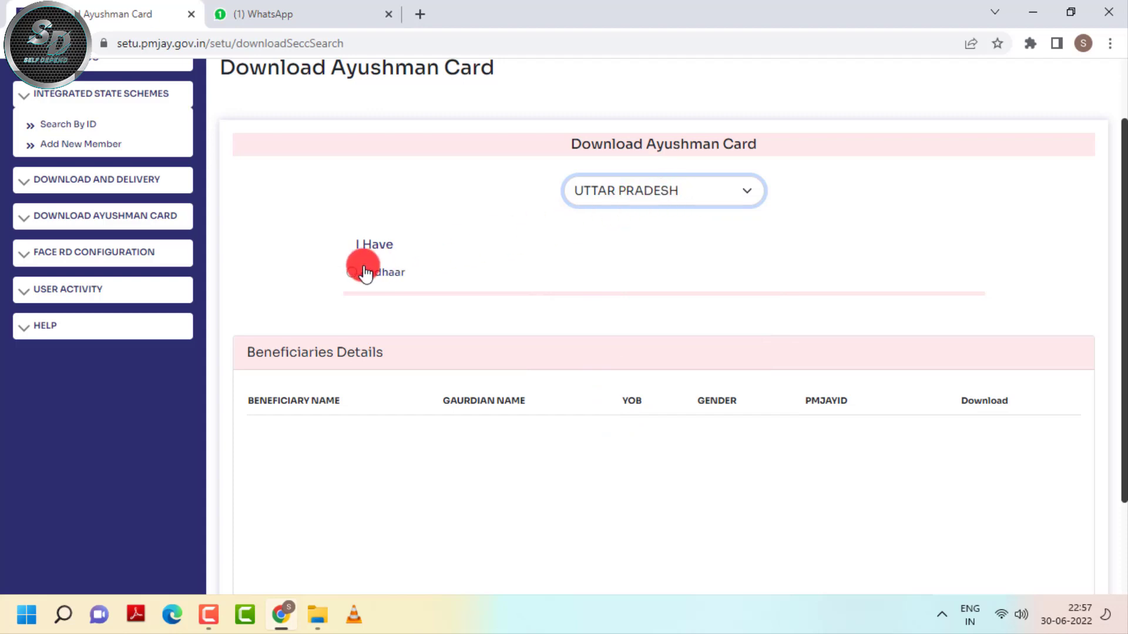
drag(356, 245, 395, 244)
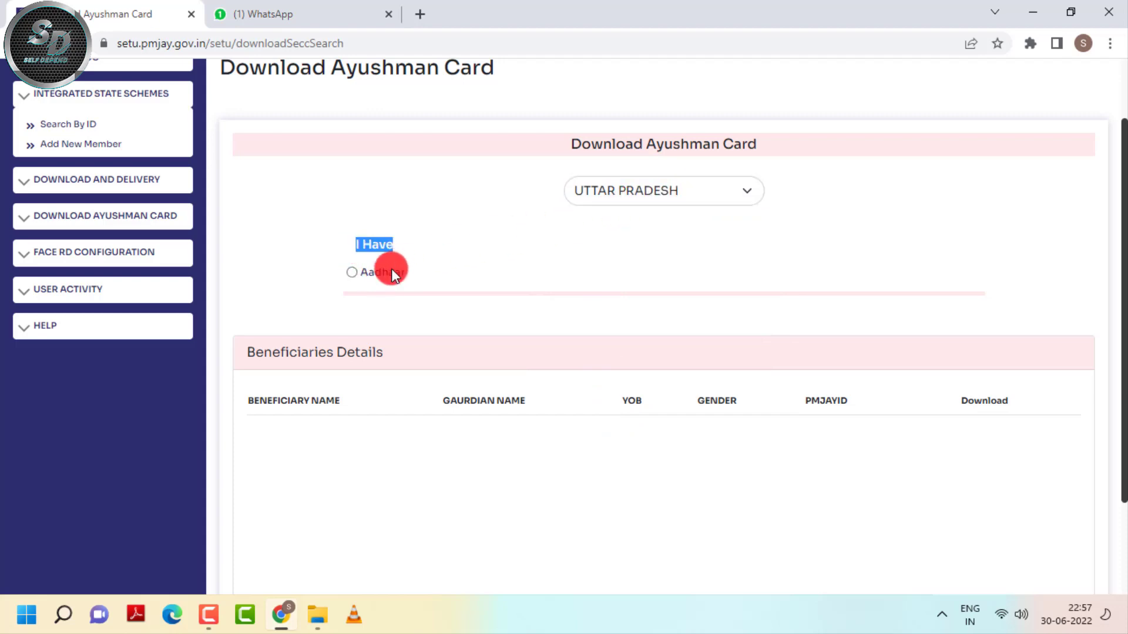
click(351, 274)
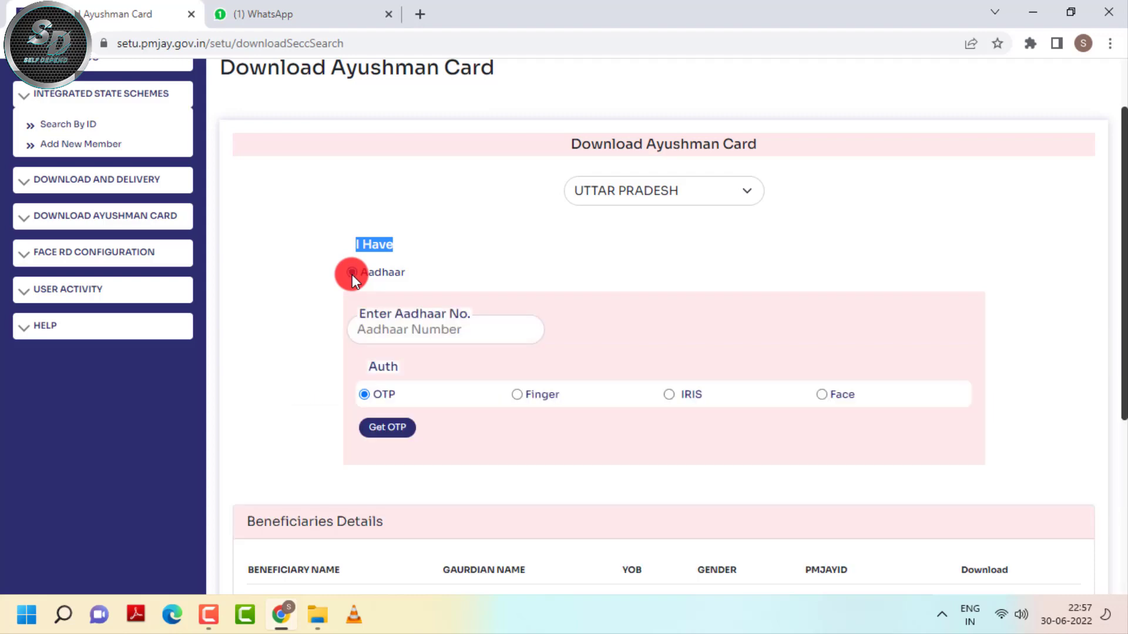
click(413, 324)
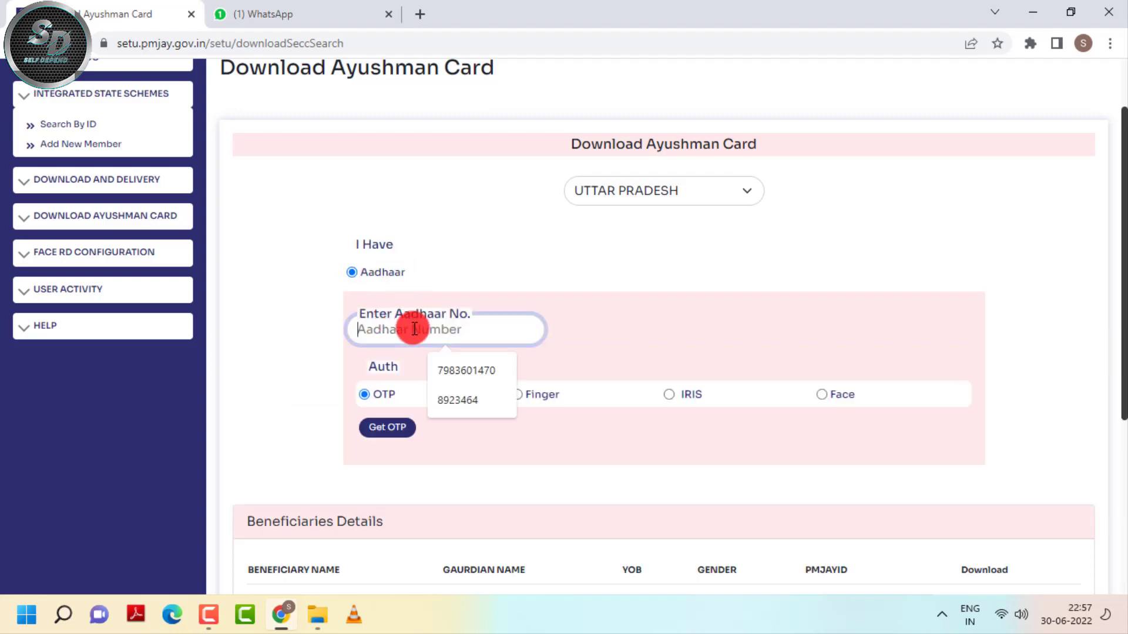
key(Down)
key(Return)
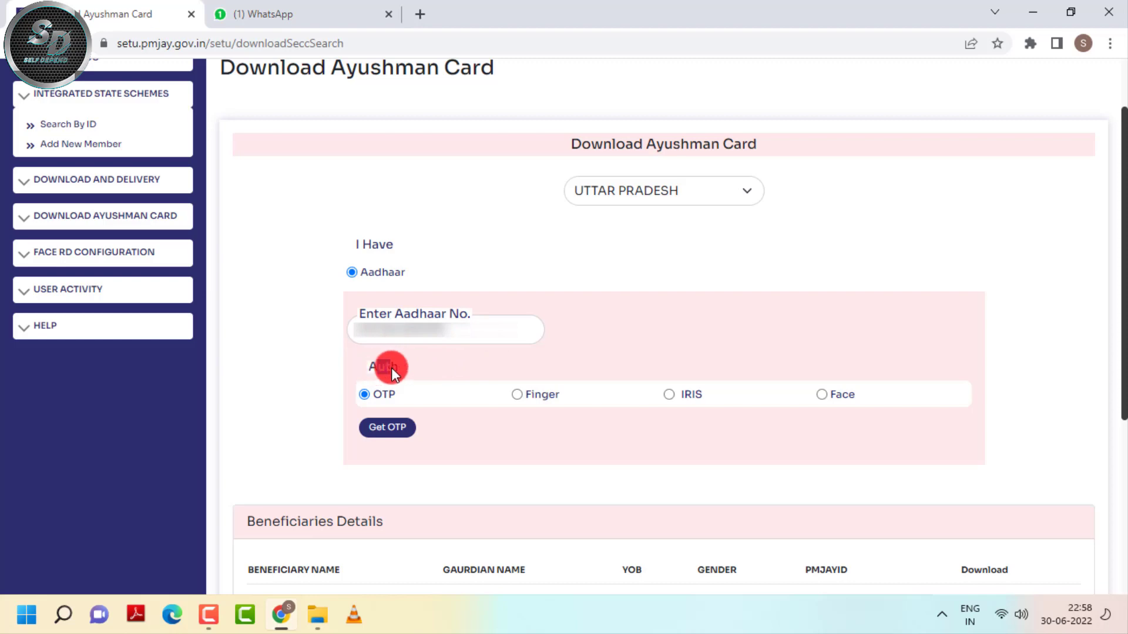
Request an OTP, enter the received code and verify it to list the beneficiary
click(378, 403)
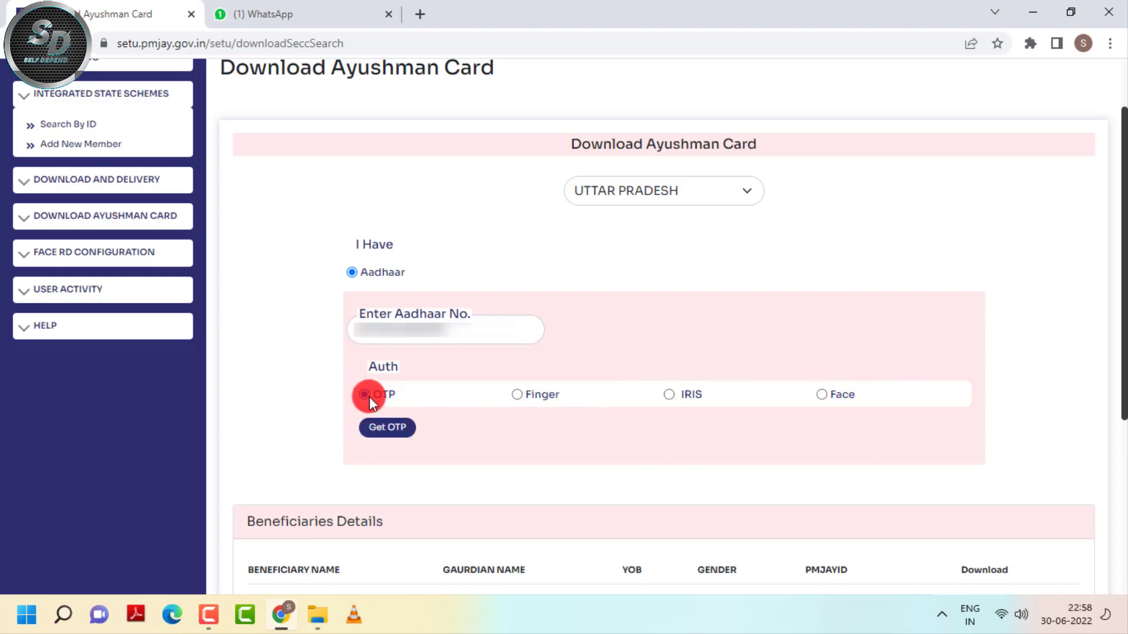
click(383, 432)
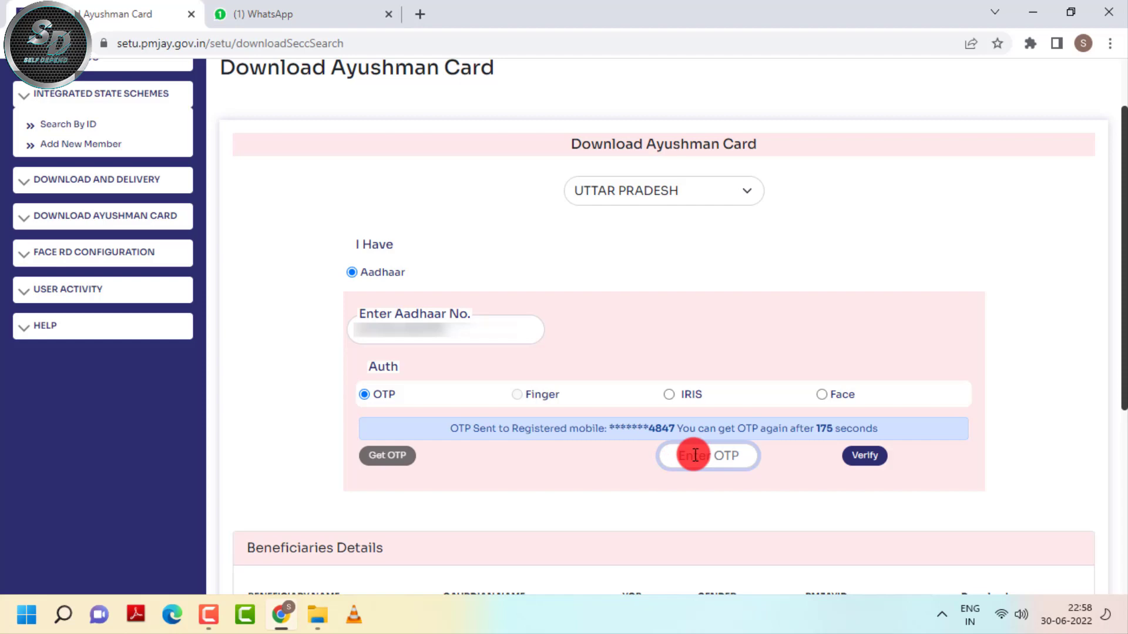
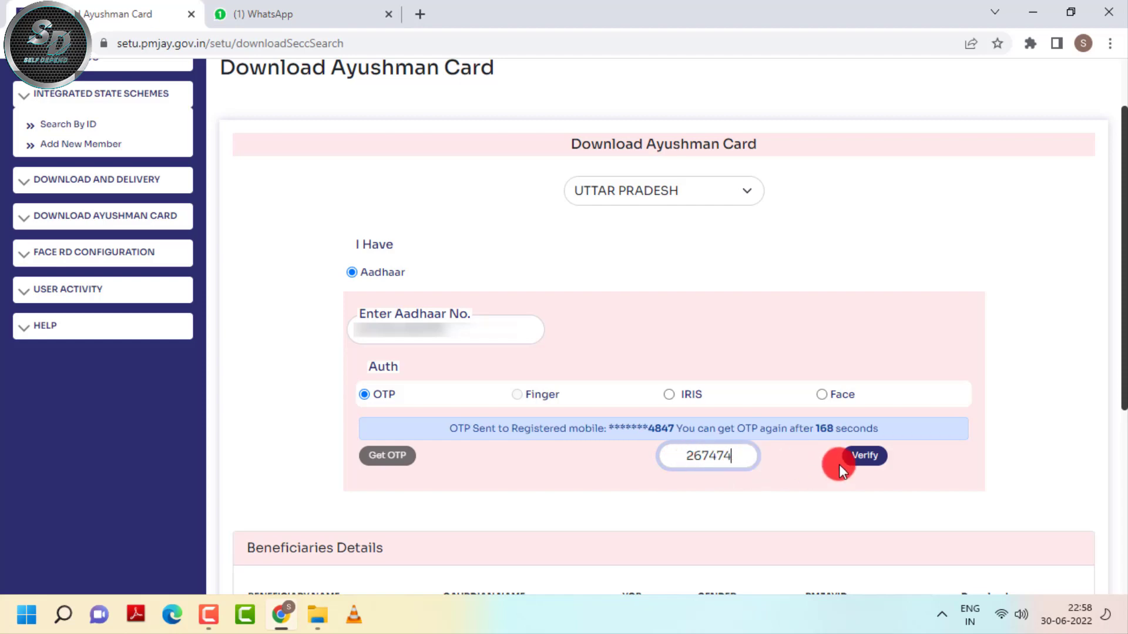
click(865, 458)
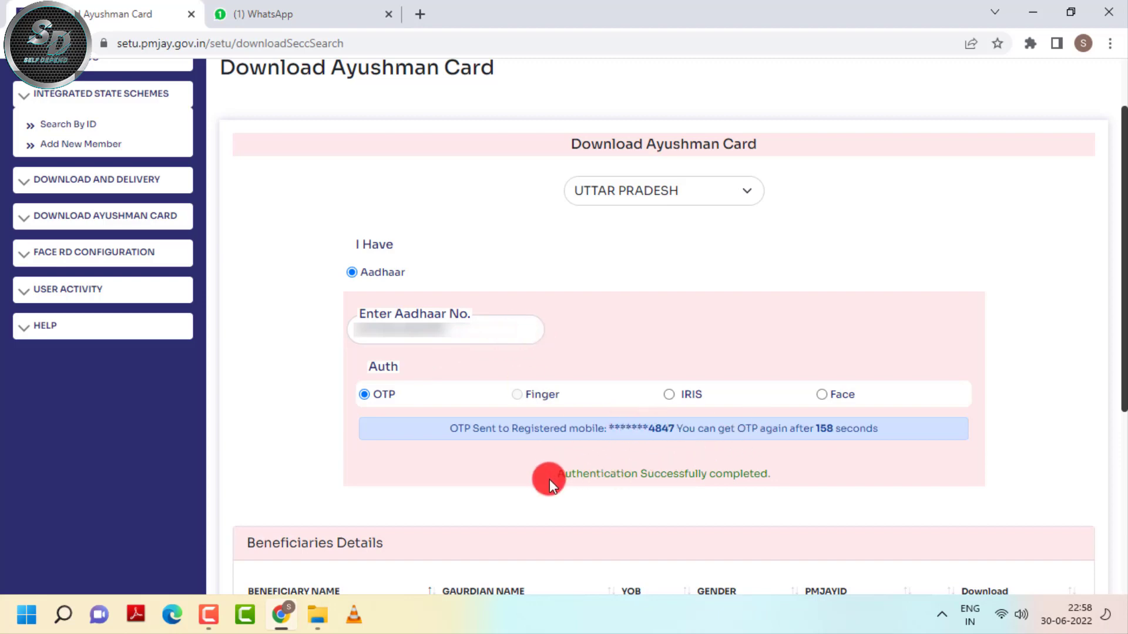
drag(561, 477, 669, 475)
click(711, 481)
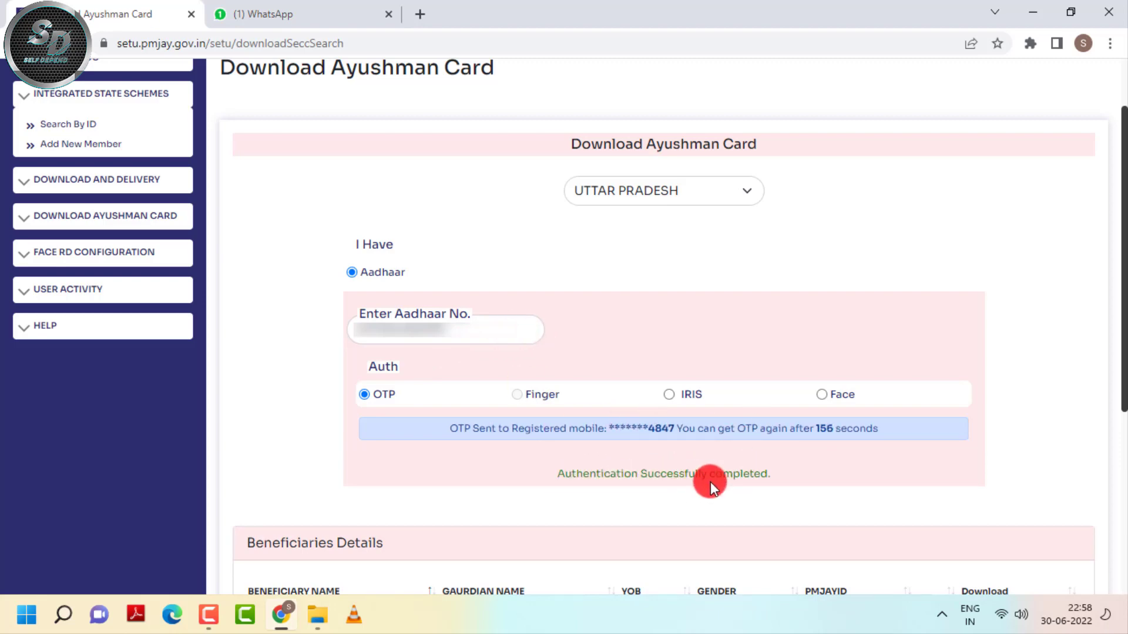
scroll(579, 429, down, 4)
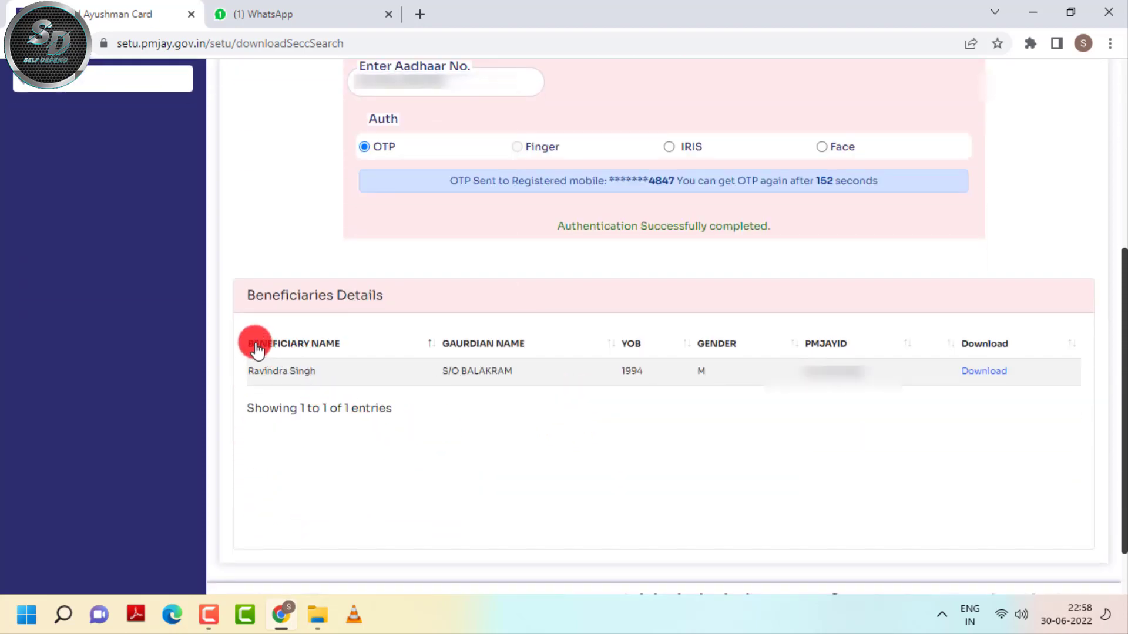
click(328, 347)
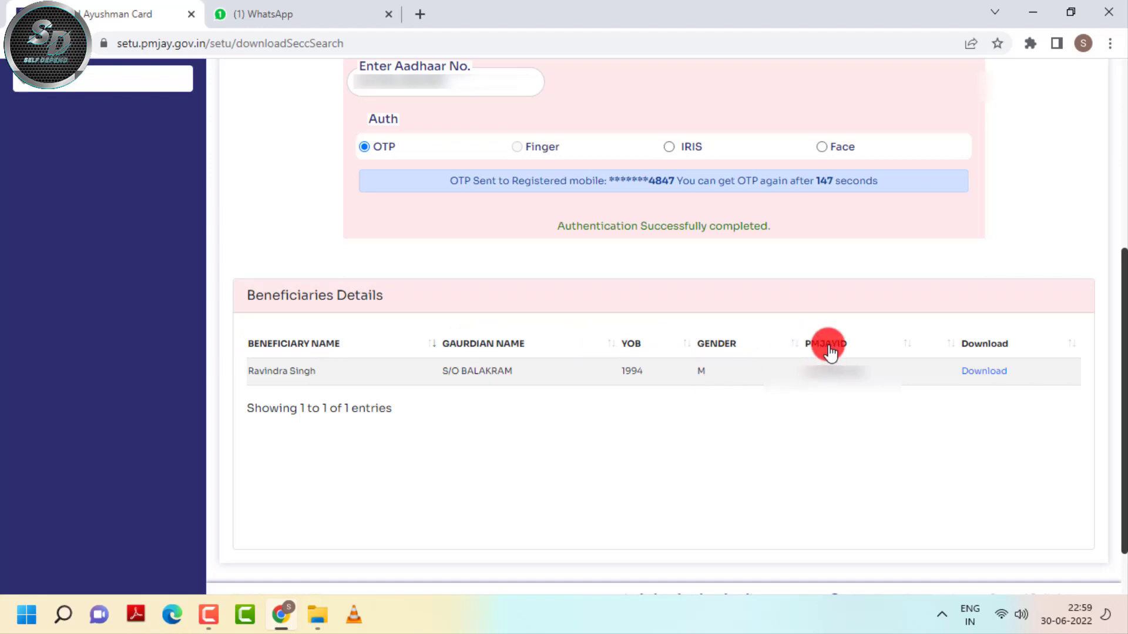
click(989, 374)
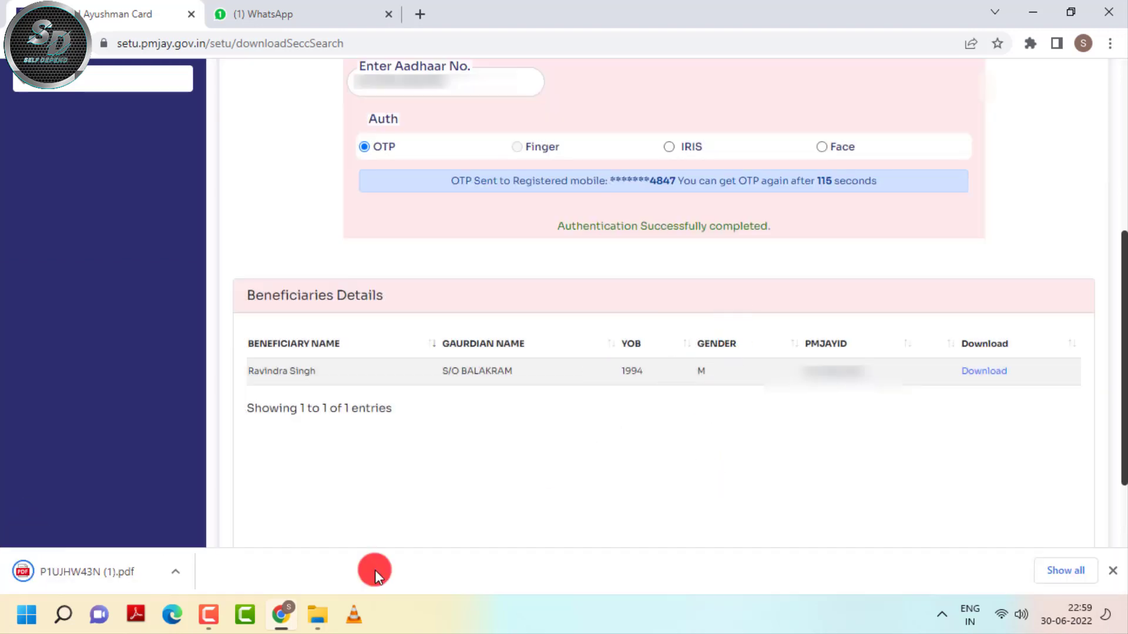
click(81, 576)
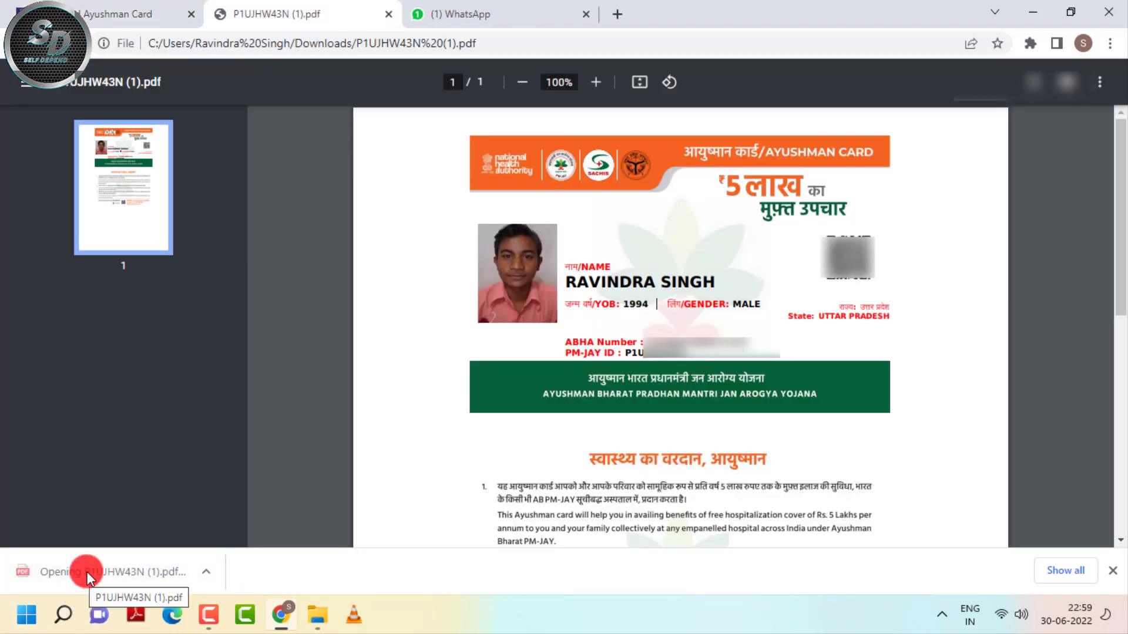